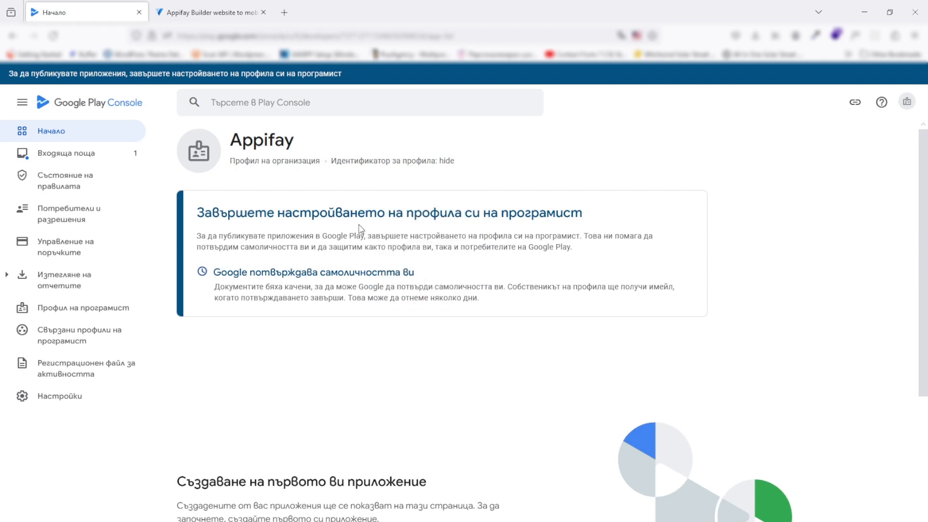
Switch to Appifay Builder and open its support tickets page
scroll(361, 232, "down", 2)
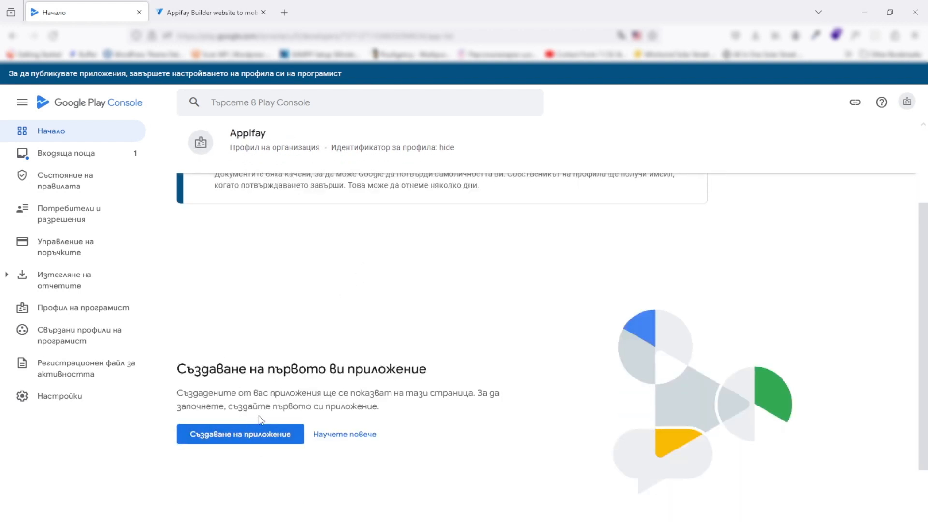
scroll(279, 343, "up", 2)
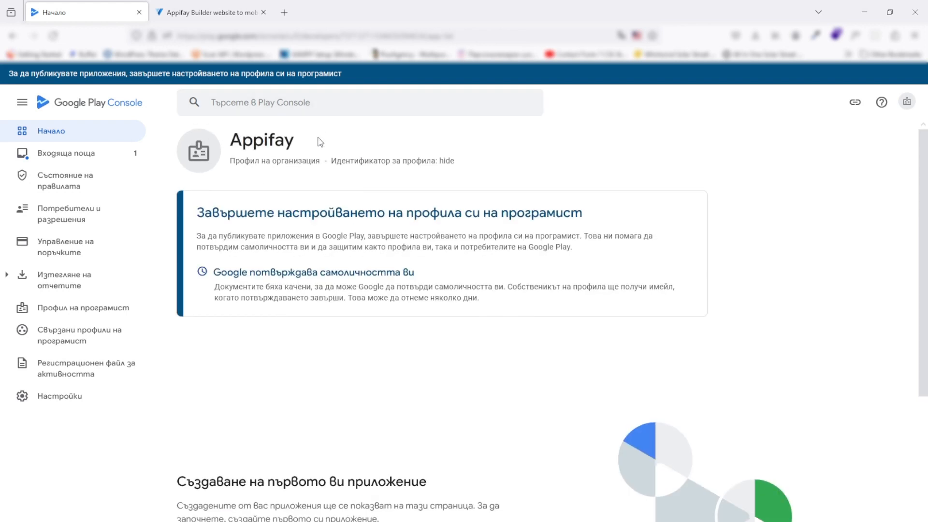
left_click(213, 8)
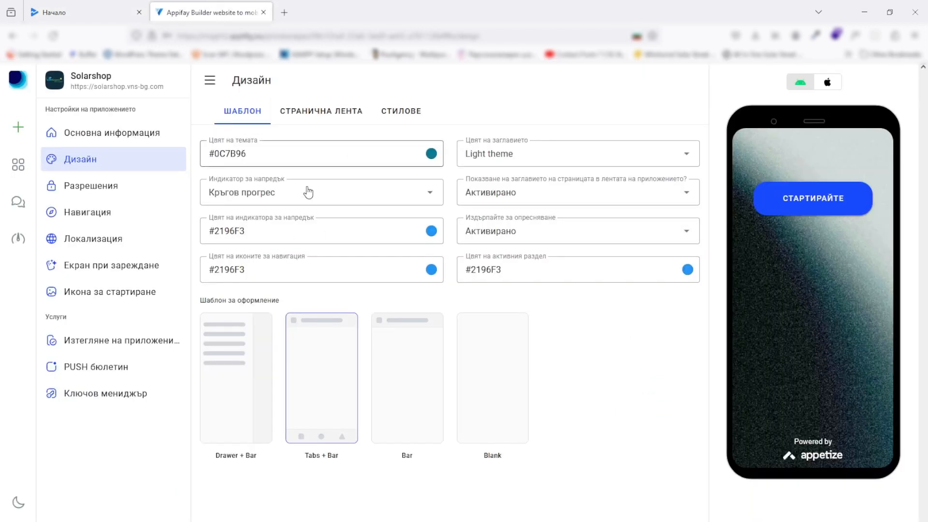
left_click(14, 203)
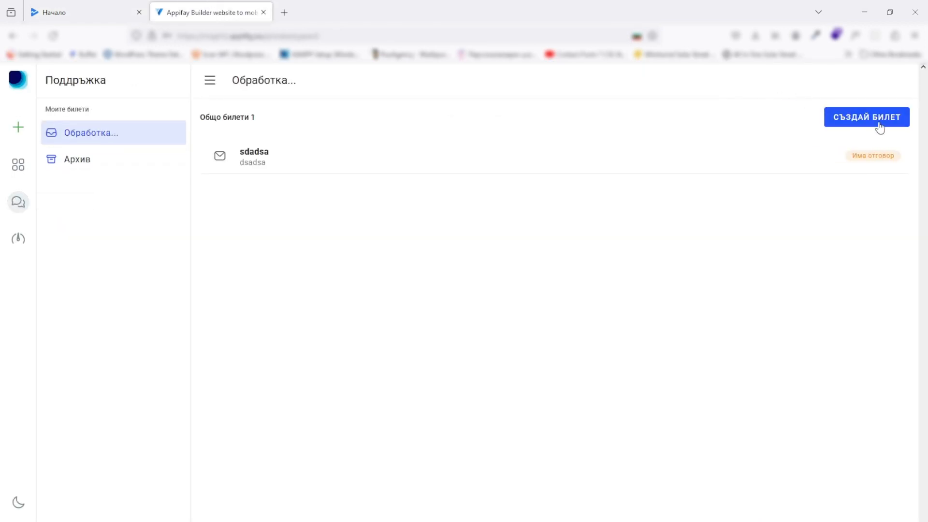
Draft a ticket 'Трябва ни DUNS номер' listing 'Име на фирма' and 'Адрес и тн', then discard it unsent
left_click(878, 125)
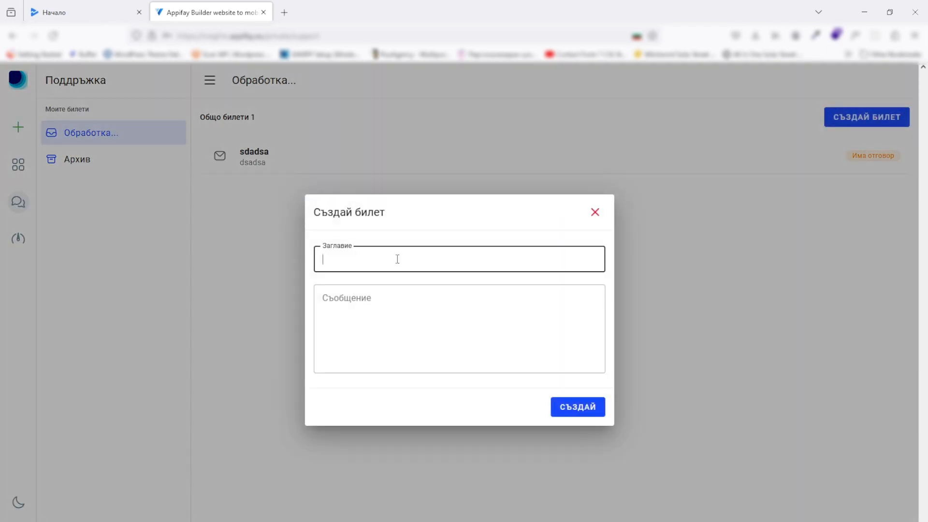
type("Трябва ни DUNS номер")
left_click(393, 304)
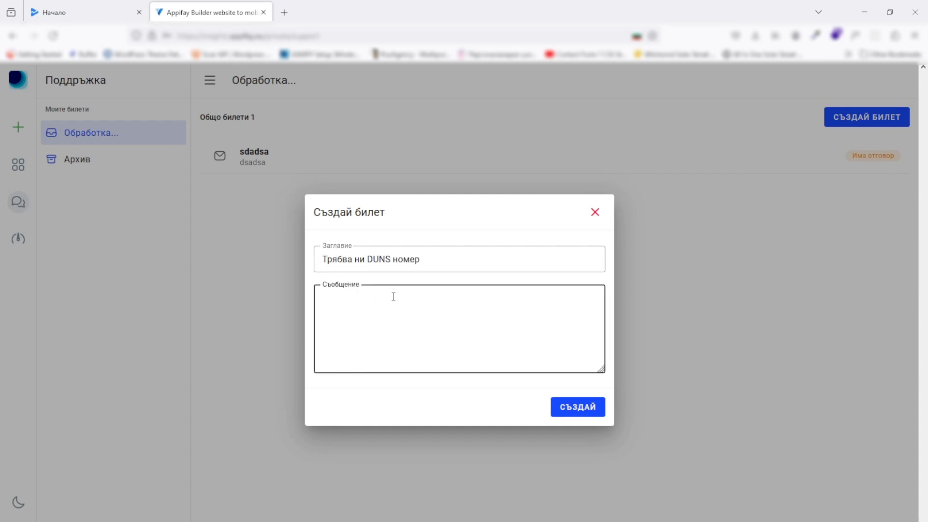
type("Име на фирма")
key("Return")
type("Адрес")
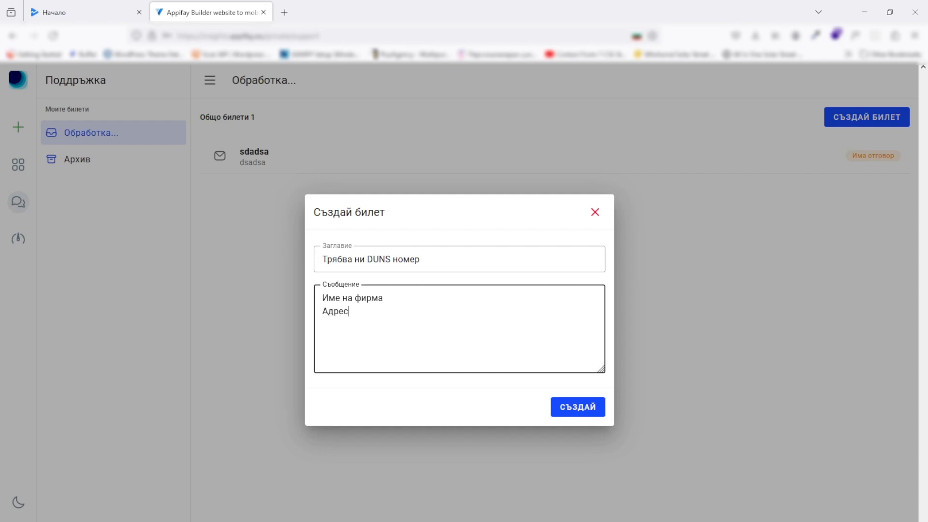
type(" и тн.")
left_click(595, 213)
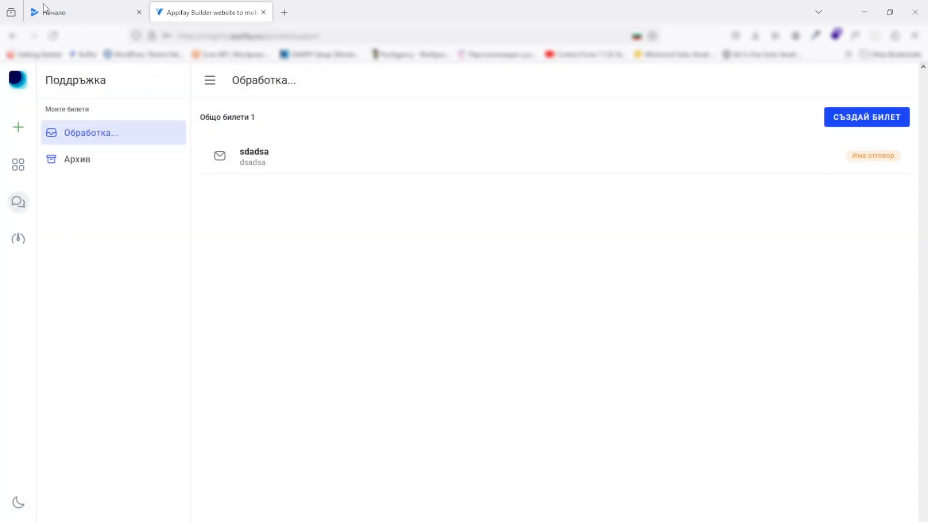
In Play Console, start creating a new app named Solarshop
left_click(89, 4)
scroll(337, 245, "down", 3)
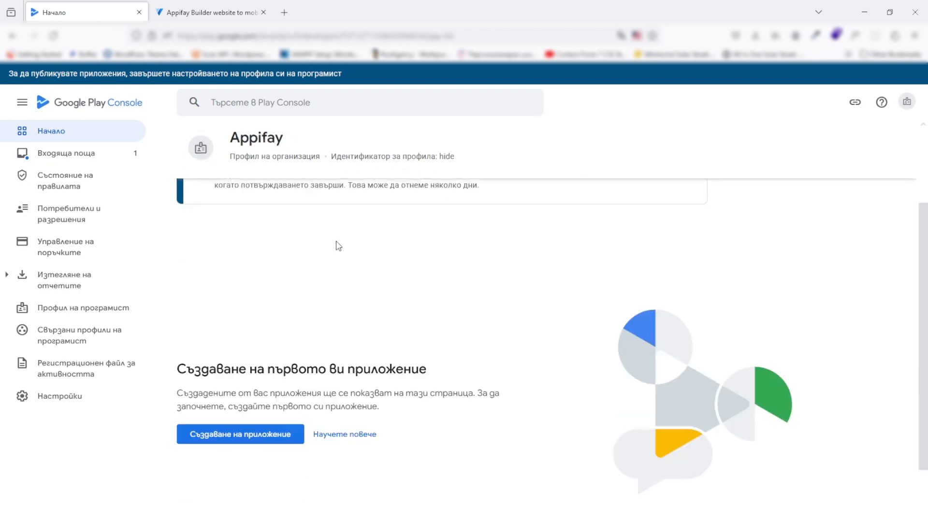
left_click(264, 434)
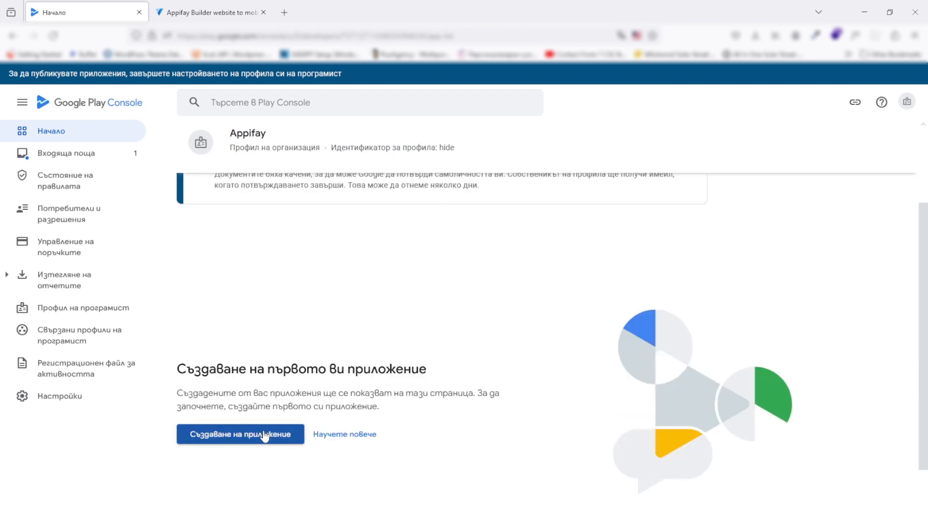
left_click(408, 203)
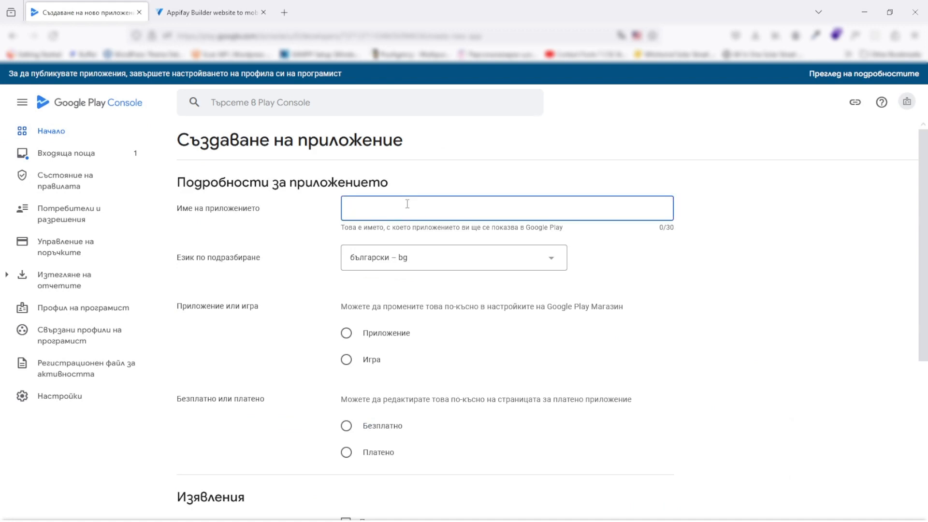
type("Solarshop")
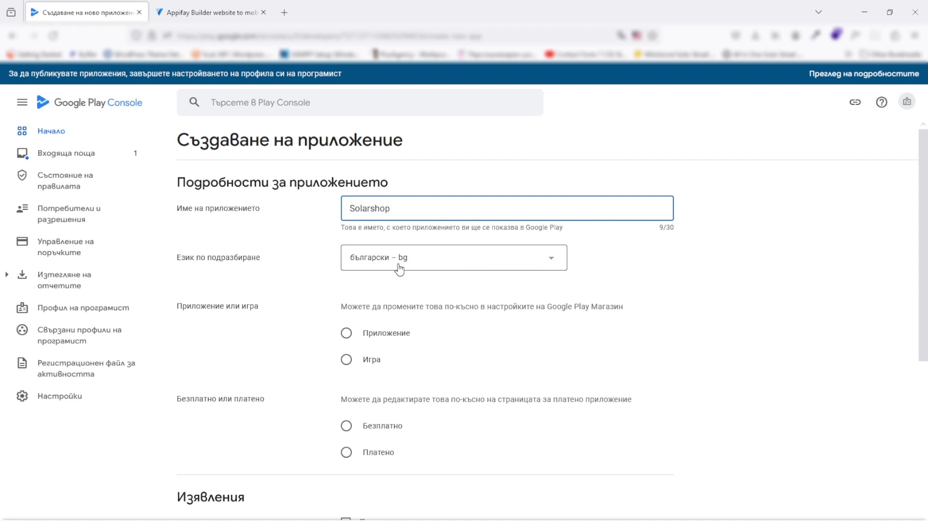
Set Solarshop's type to App (Приложение) and its pricing to Free (Безплатно)
scroll(303, 297, "down", 1)
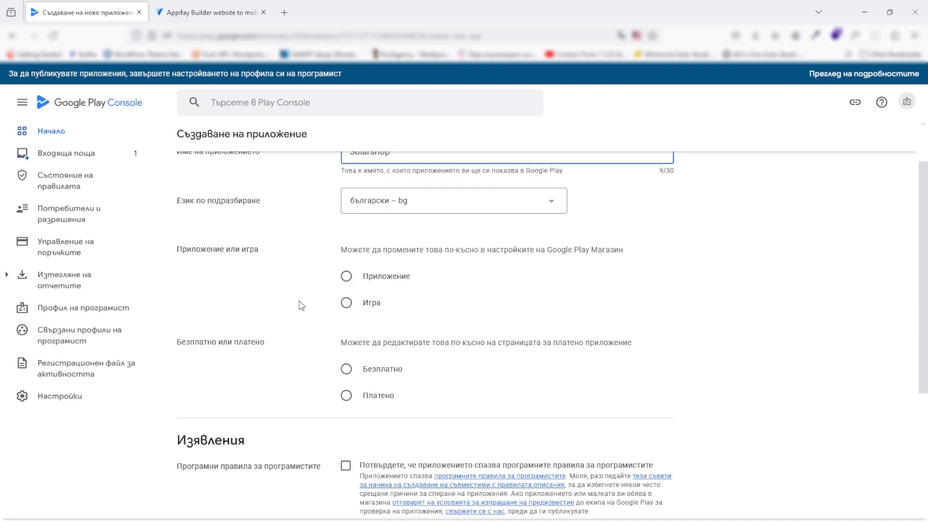
left_click(347, 274)
scroll(290, 309, "down", 2)
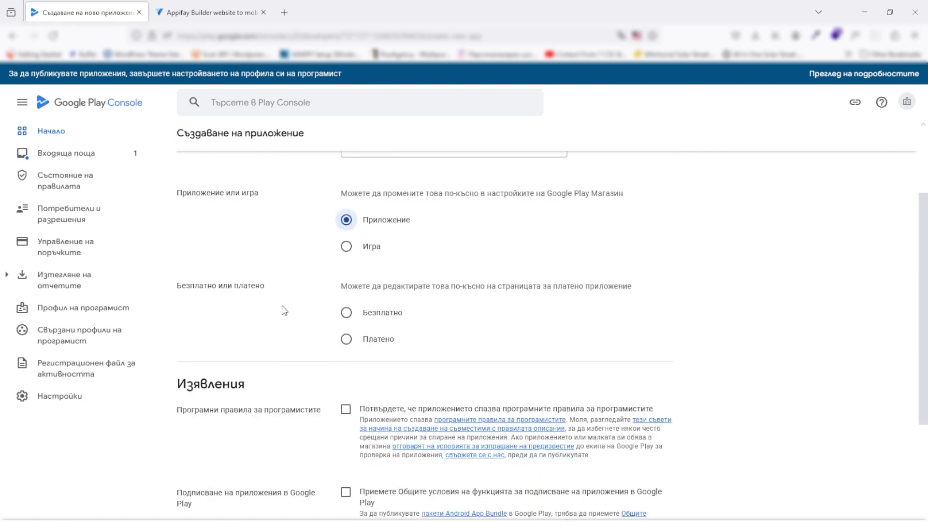
left_click(347, 257)
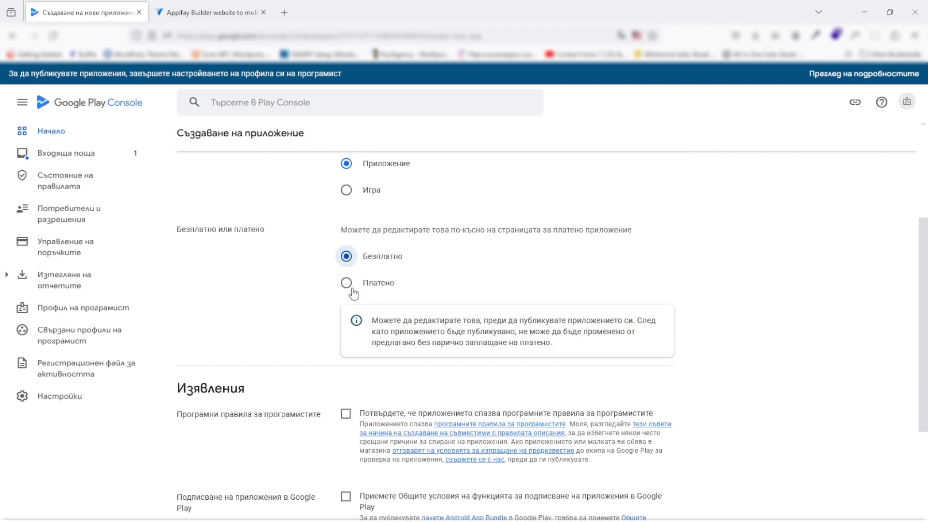
left_click(209, 13)
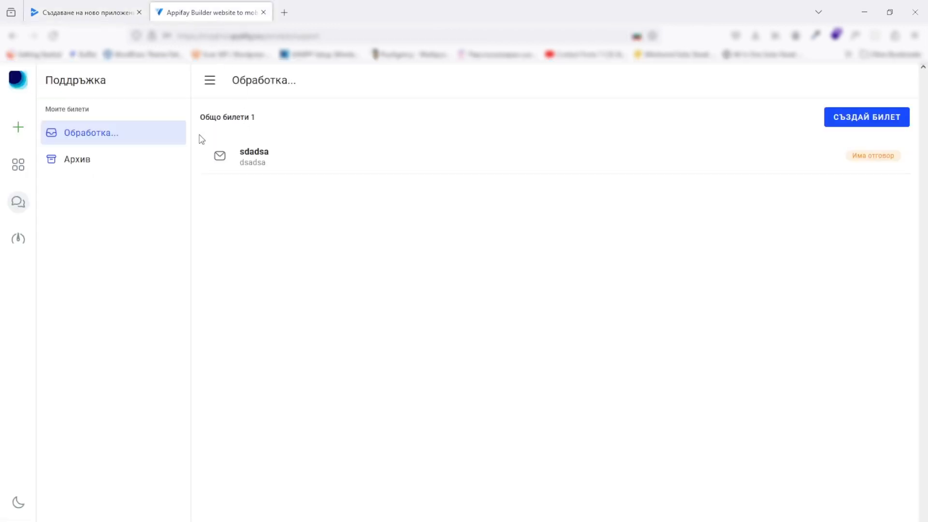
Open the Solarshop app's Основна информация page from My apps in Appifay Builder
left_click(13, 173)
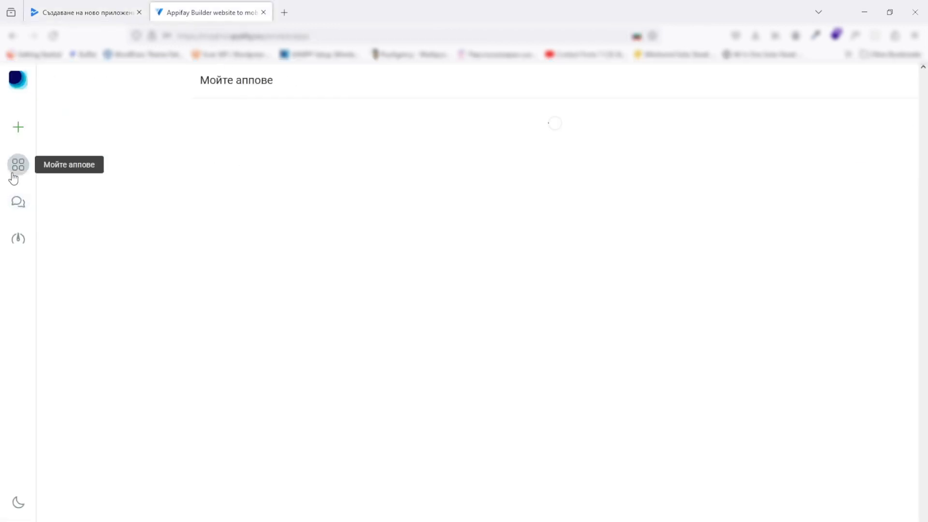
left_click(177, 143)
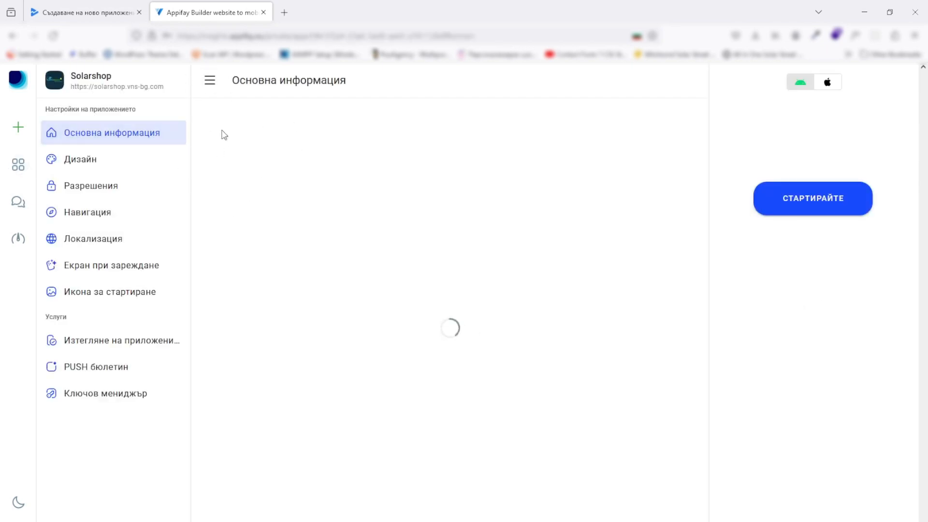
Accept the developer policy, Play app signing and US export law declarations for Solarshop
left_click(117, 14)
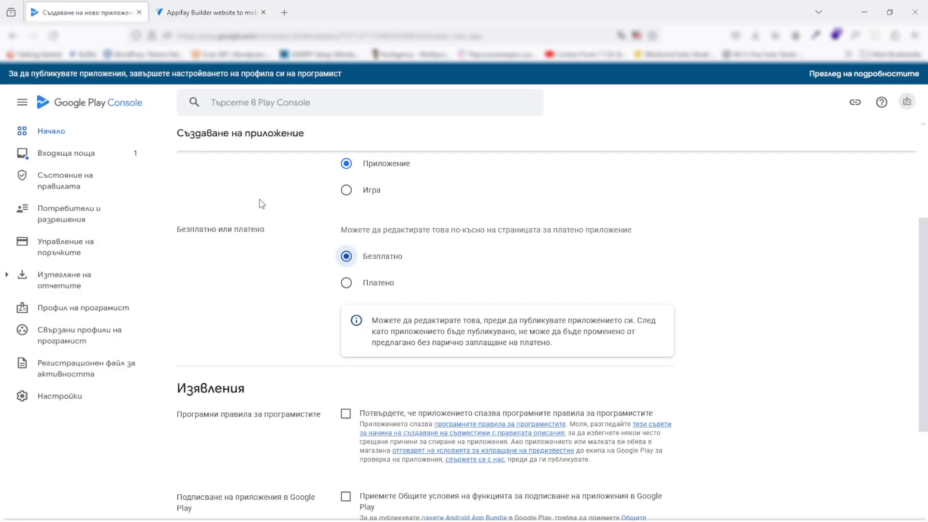
scroll(313, 258, "down", 5)
left_click(345, 191)
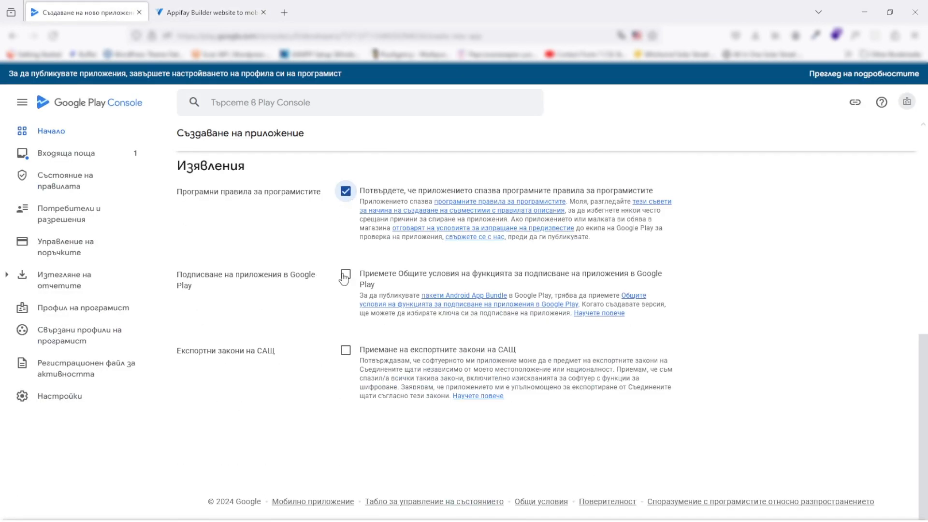
left_click(345, 274)
left_click(346, 351)
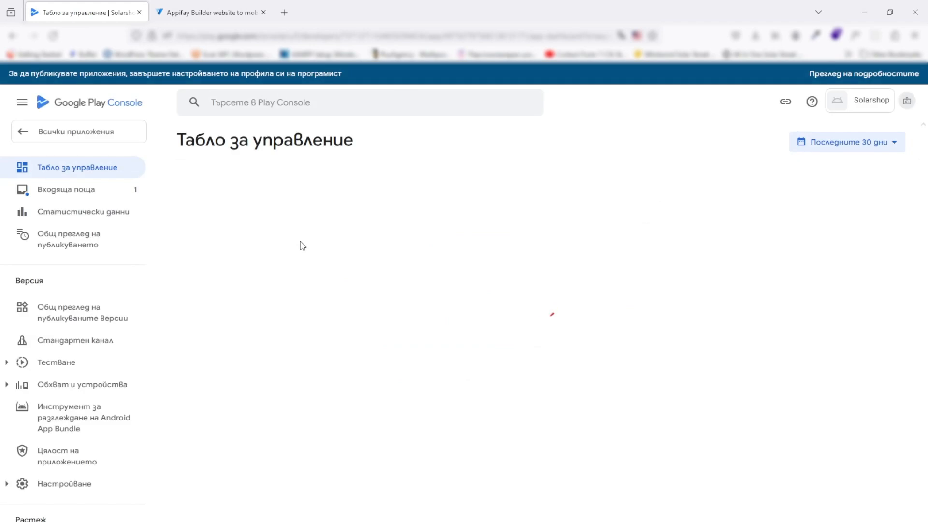
Review the Solarshop dashboard's setup and release tasks, then go to App content
scroll(300, 244, "down", 5)
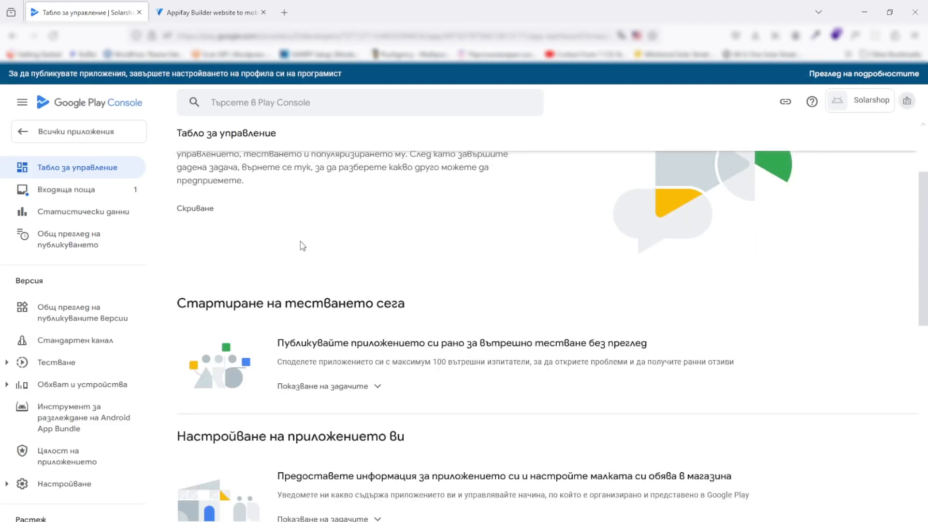
scroll(303, 249, "up", 3)
scroll(305, 251, "up", 3)
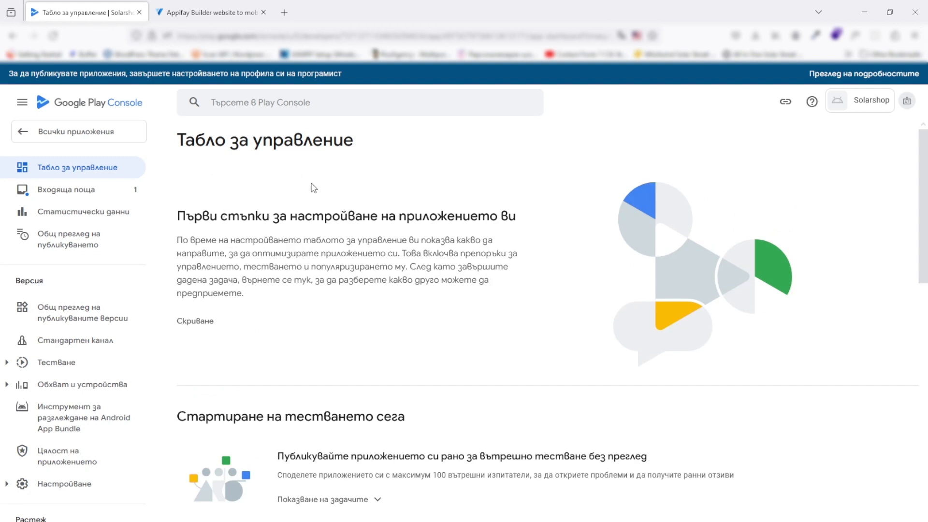
scroll(300, 213, "down", 5)
scroll(292, 228, "down", 1)
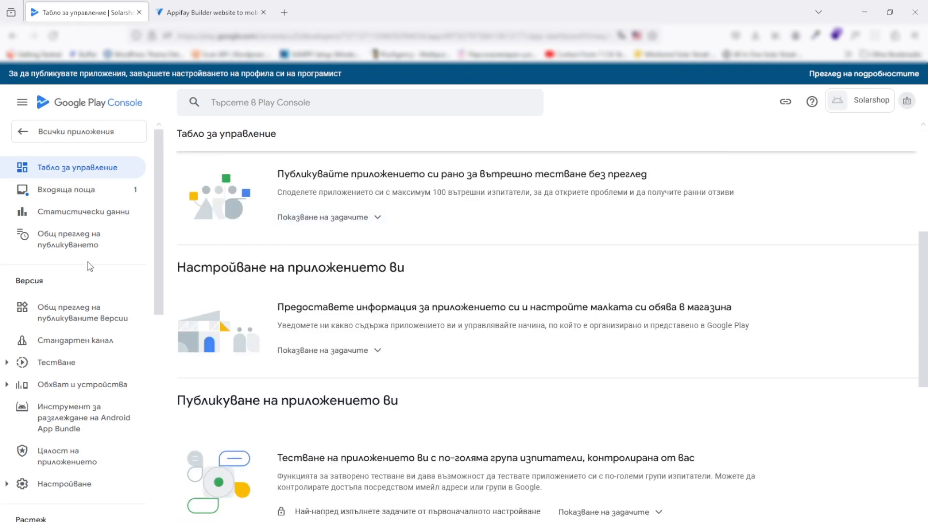
scroll(70, 296, "down", 9)
scroll(73, 321, "down", 1)
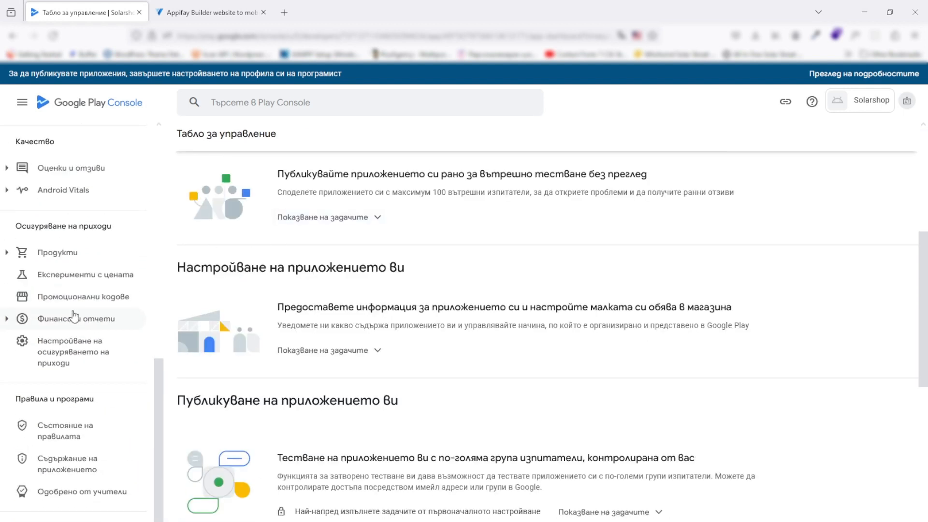
left_click(96, 466)
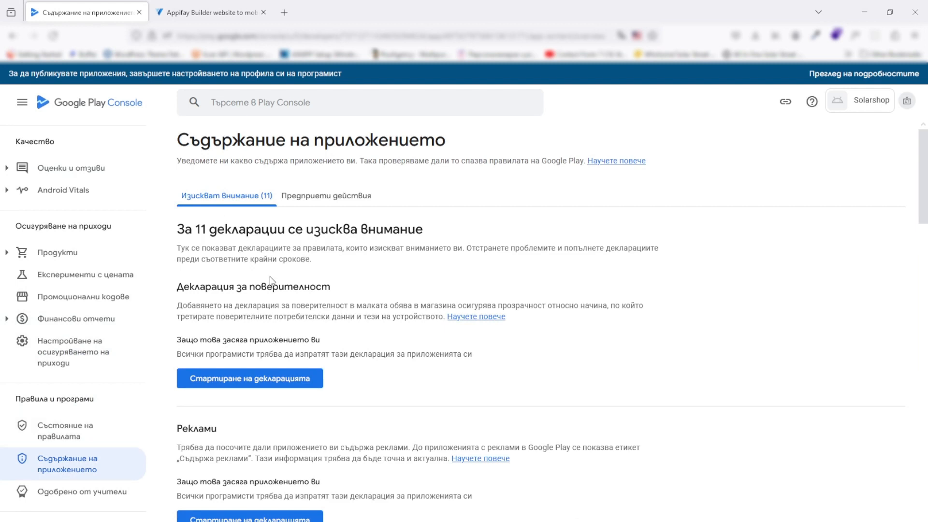
Scroll through the 11 App content declarations needing attention and back to the top
scroll(288, 283, "down", 3)
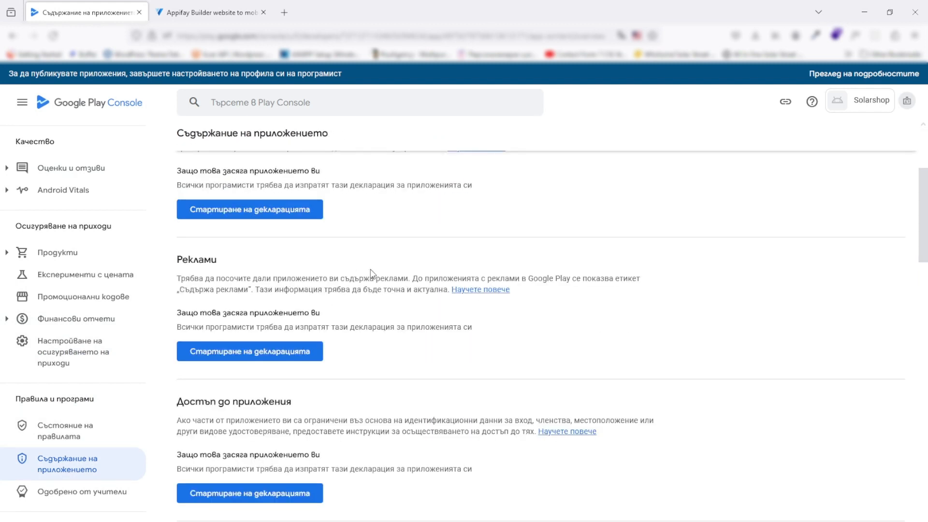
scroll(386, 264, "up", 3)
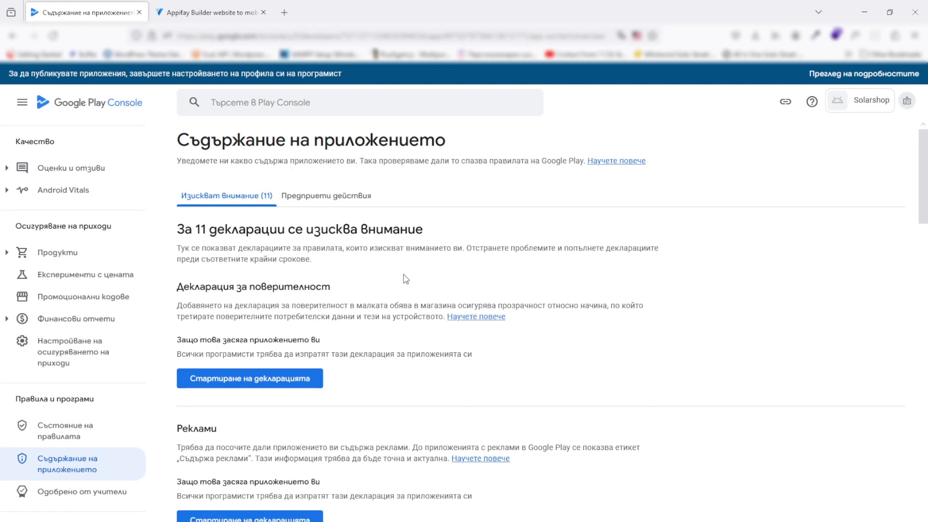
scroll(327, 292, "down", 1)
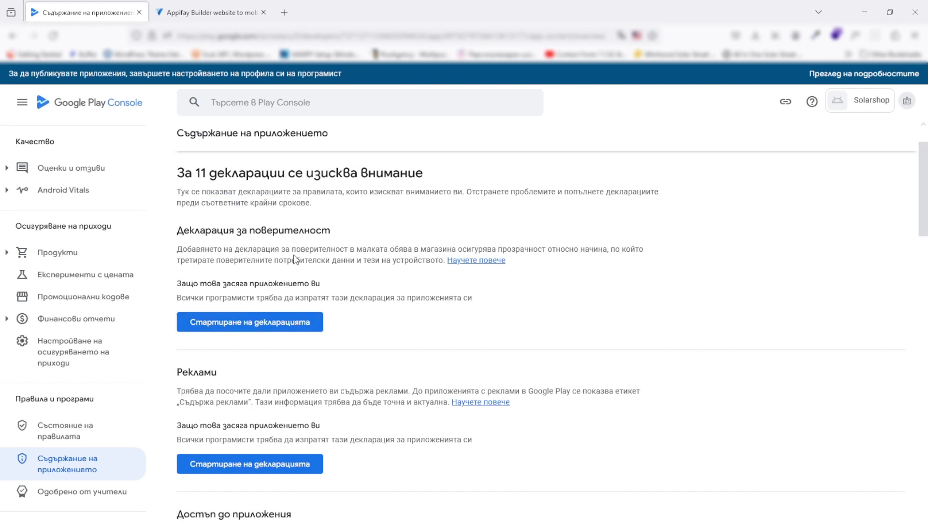
scroll(296, 259, "down", 3)
scroll(264, 229, "down", 2)
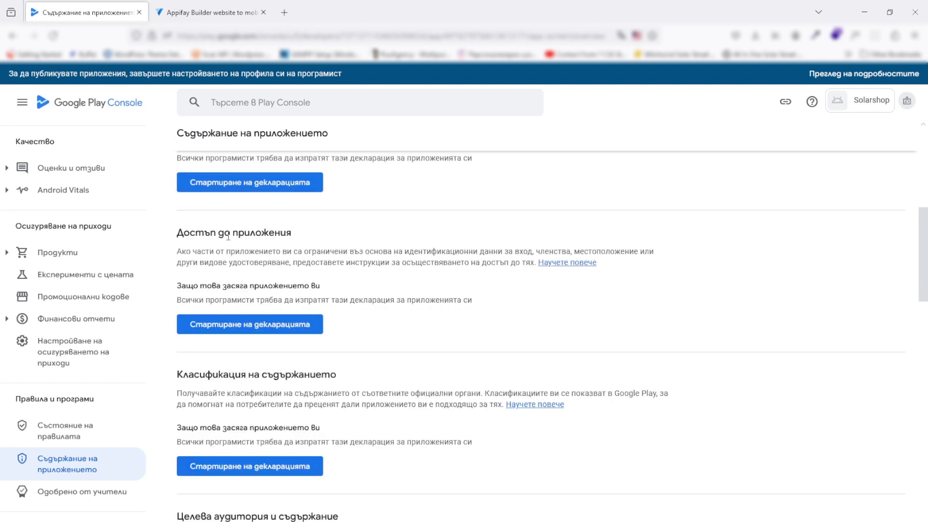
scroll(229, 236, "down", 2)
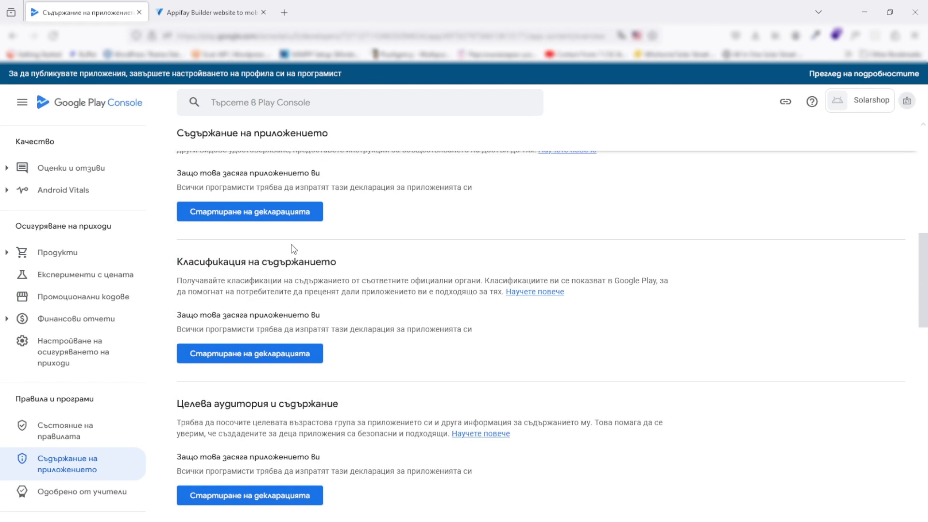
scroll(293, 254, "down", 2)
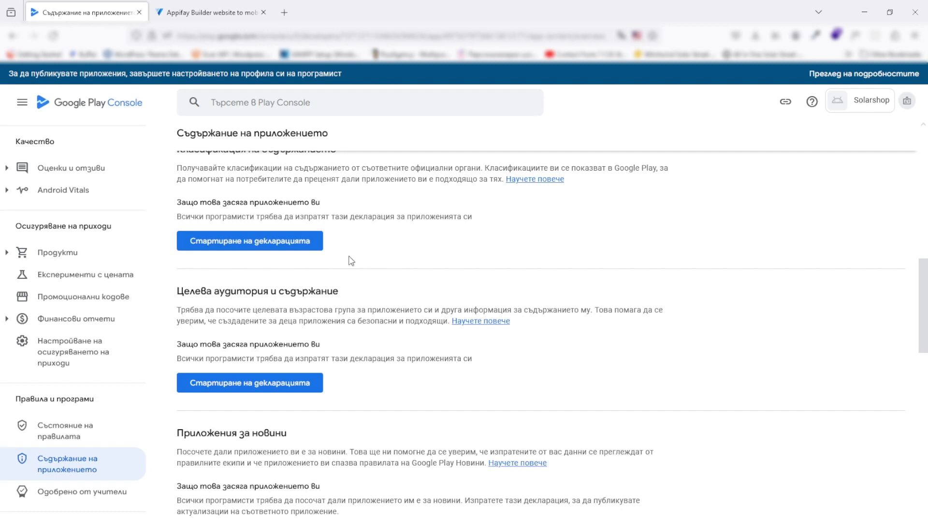
scroll(350, 261, "down", 3)
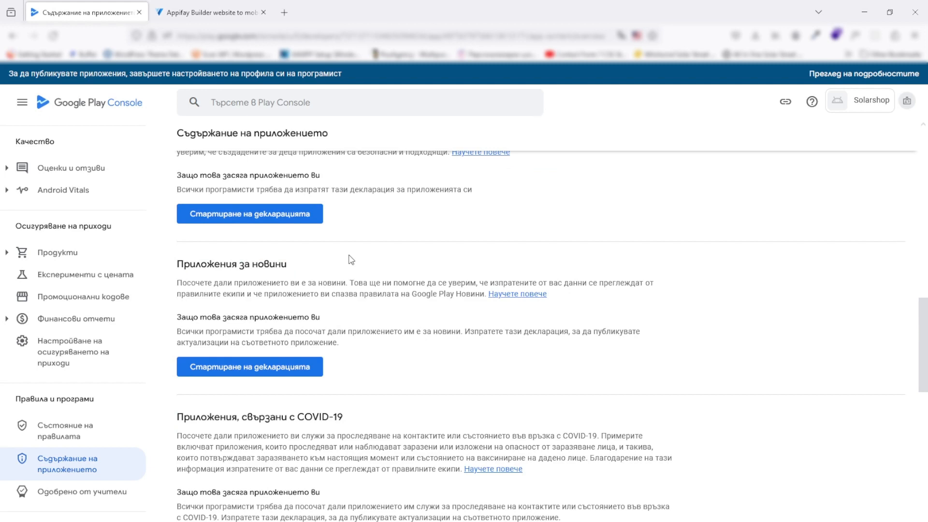
scroll(351, 260, "down", 3)
scroll(352, 280, "down", 5)
scroll(348, 268, "up", 15)
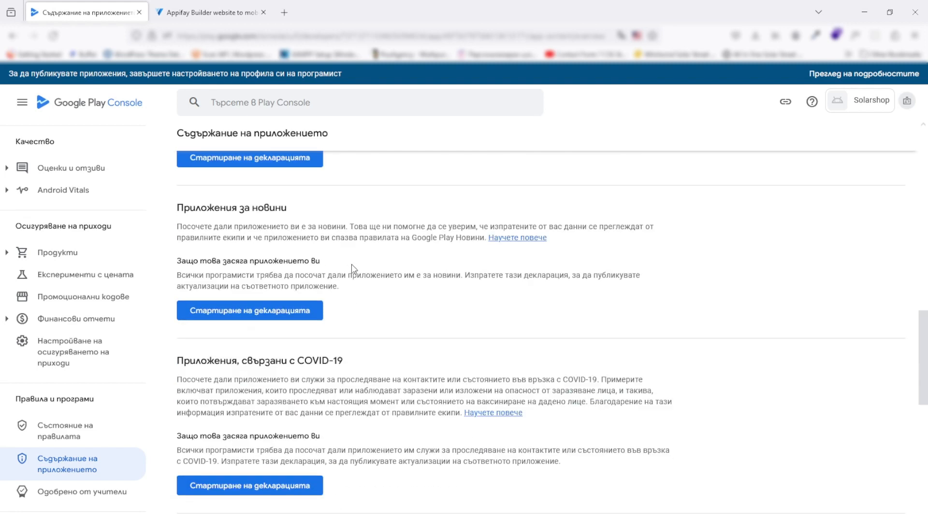
scroll(336, 260, "up", 7)
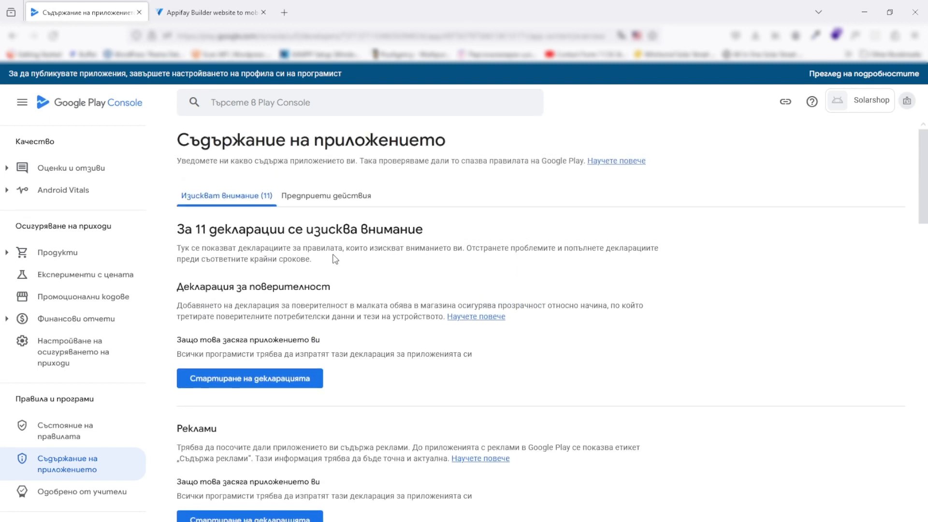
Start the privacy policy declaration for Solarshop
left_click(272, 381)
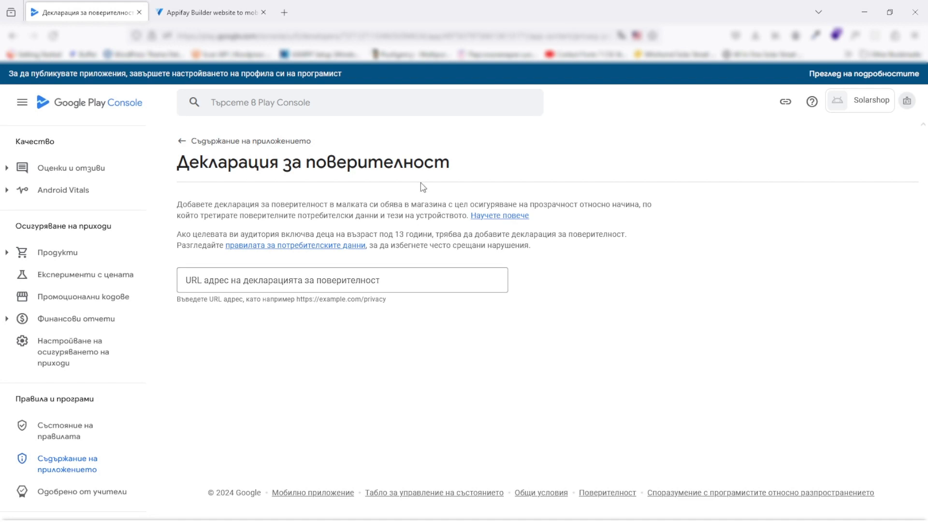
Load the Solarshop website in a new tab and open its Политика за поверителност page
left_click(284, 13)
type("solarsh")
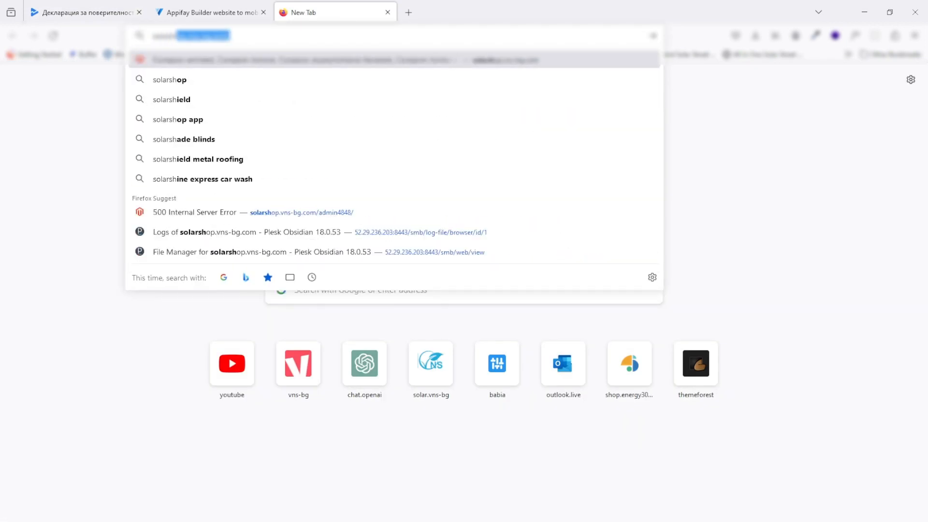
key("Return")
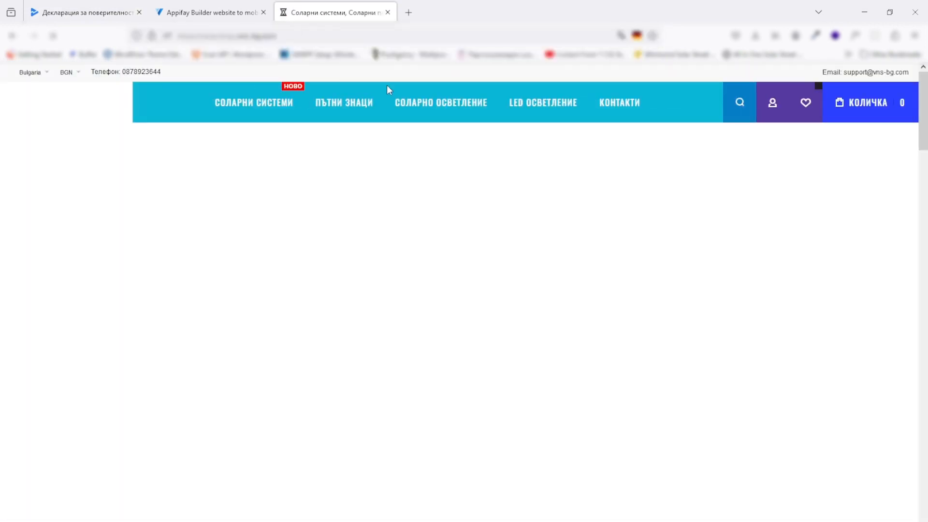
scroll(646, 182, "down", 20)
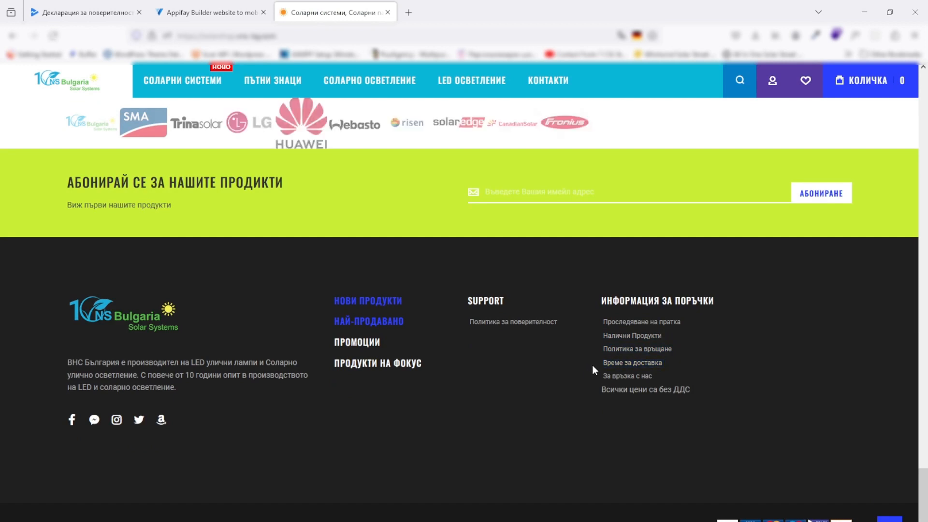
left_click(532, 320)
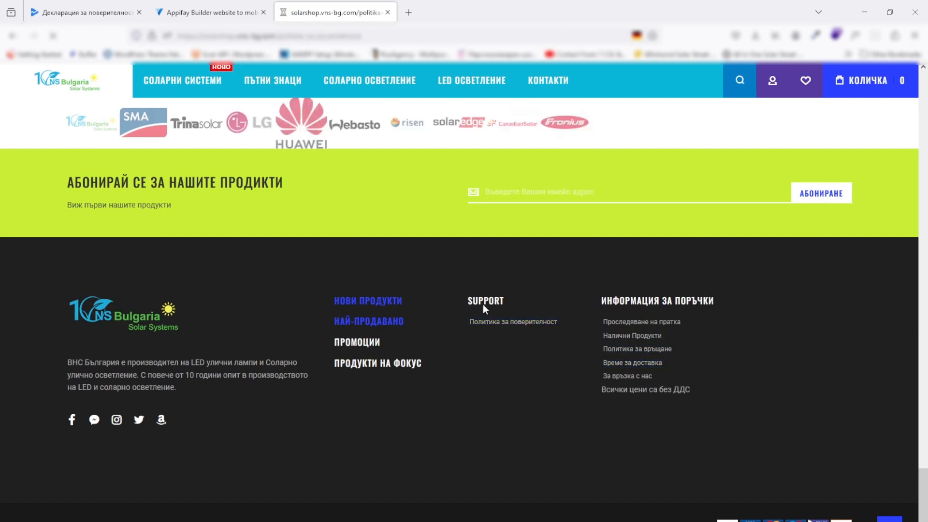
scroll(282, 218, "down", 15)
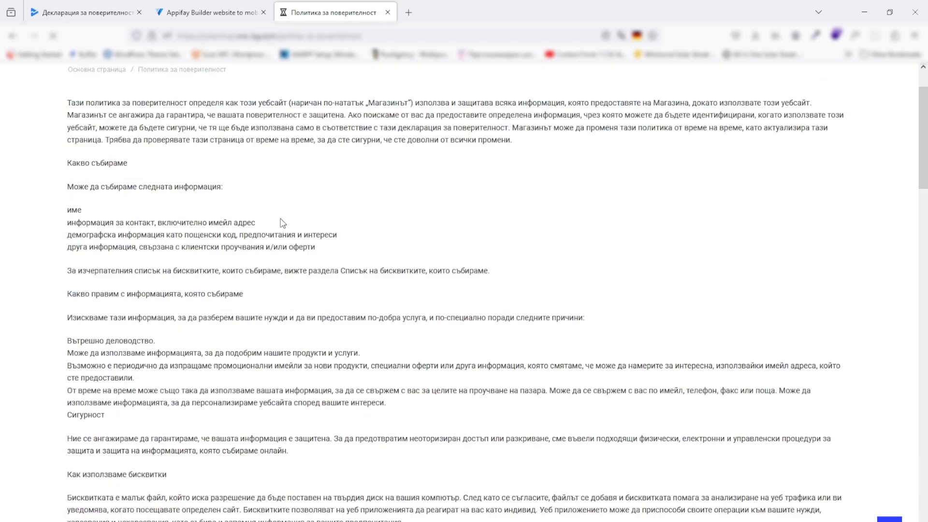
scroll(291, 241, "down", 10)
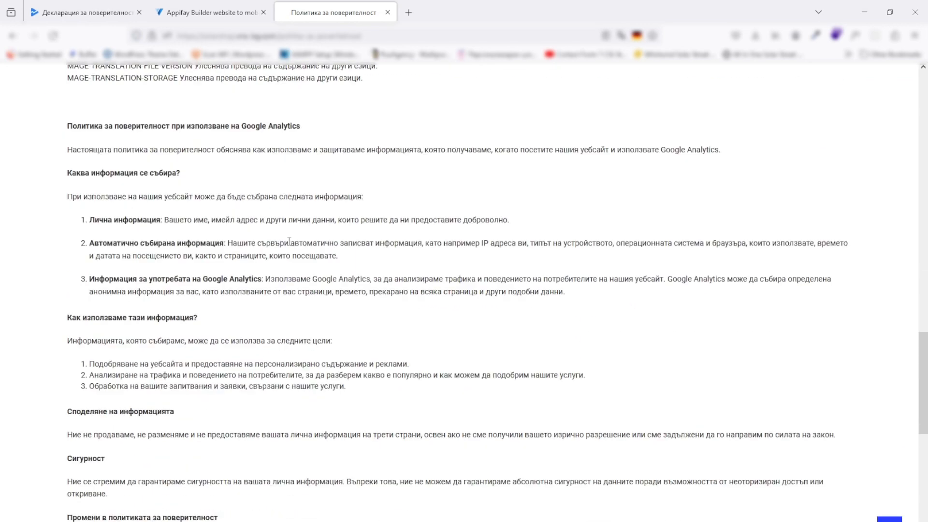
scroll(454, 266, "up", 5)
scroll(454, 266, "up", 15)
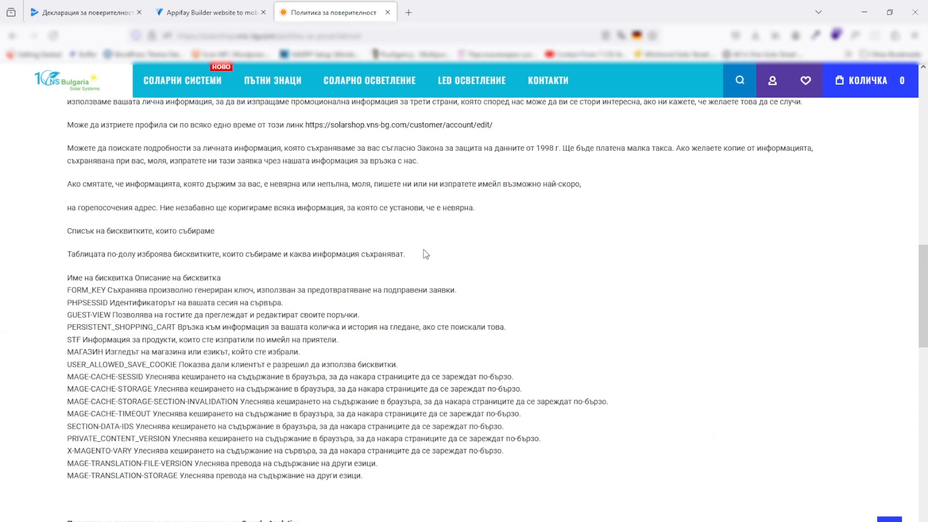
left_click(342, 35)
left_click(208, 12)
left_click(88, 7)
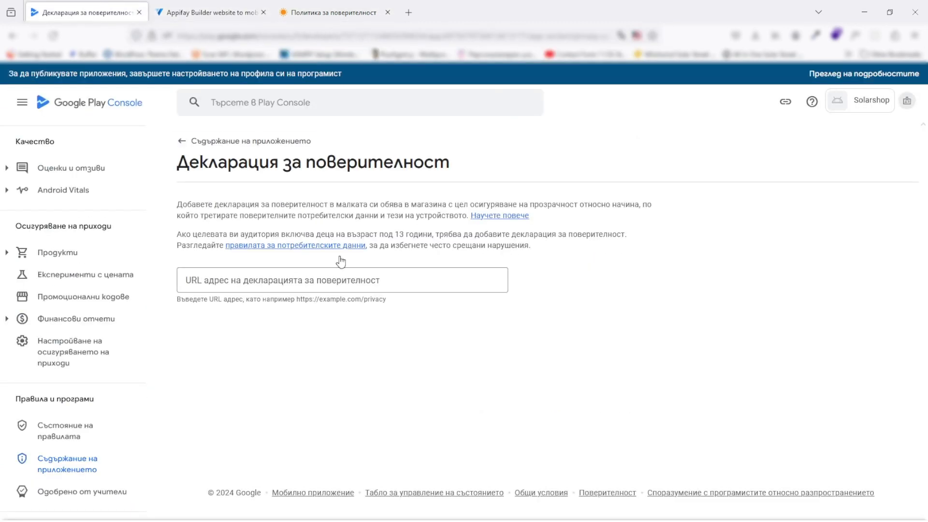
left_click(338, 280)
type("https://solarshop.vns-bg.com/politika-za-poveritelnost")
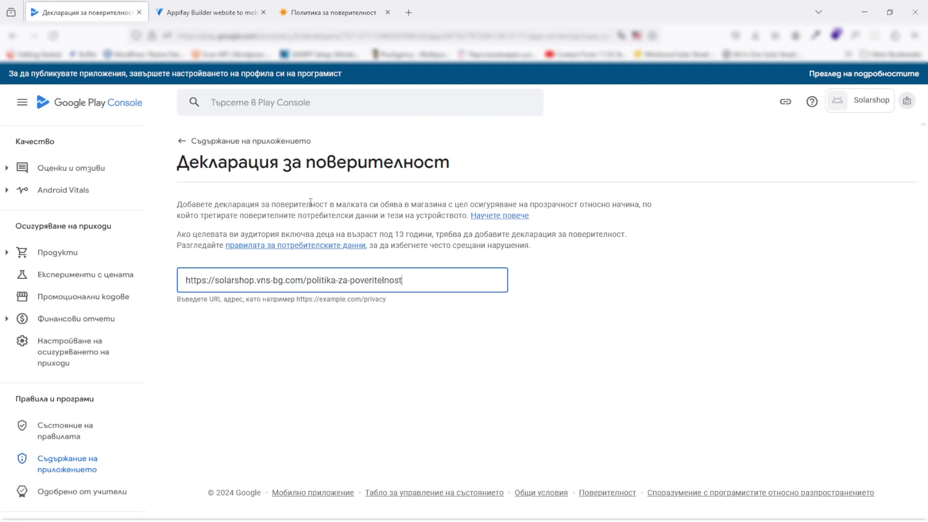
left_click(882, 520)
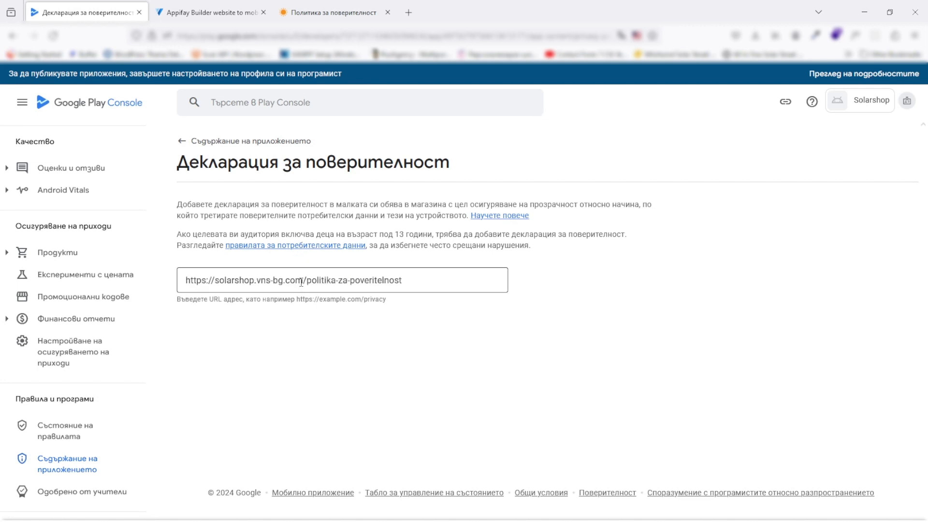
left_click(89, 463)
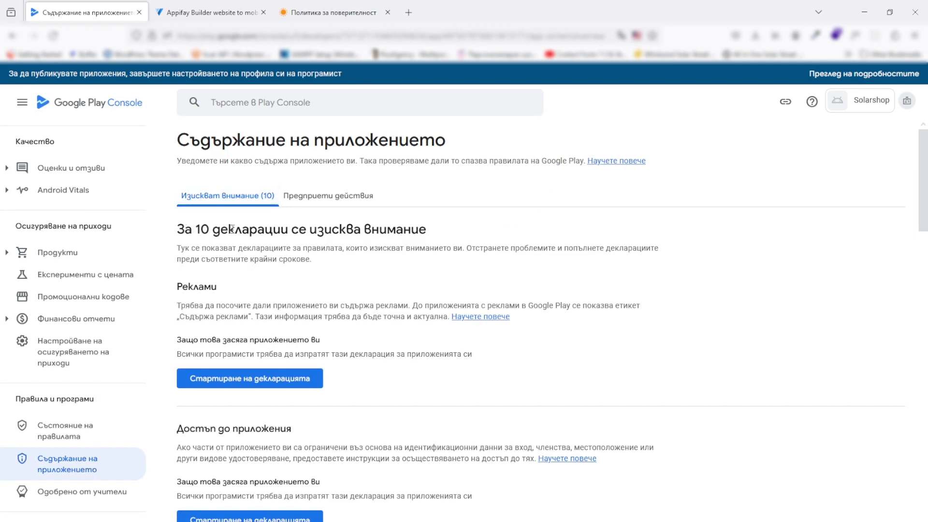
Declare in the ads declaration that Solarshop contains no ads, then return to App content
scroll(231, 244, "down", 1)
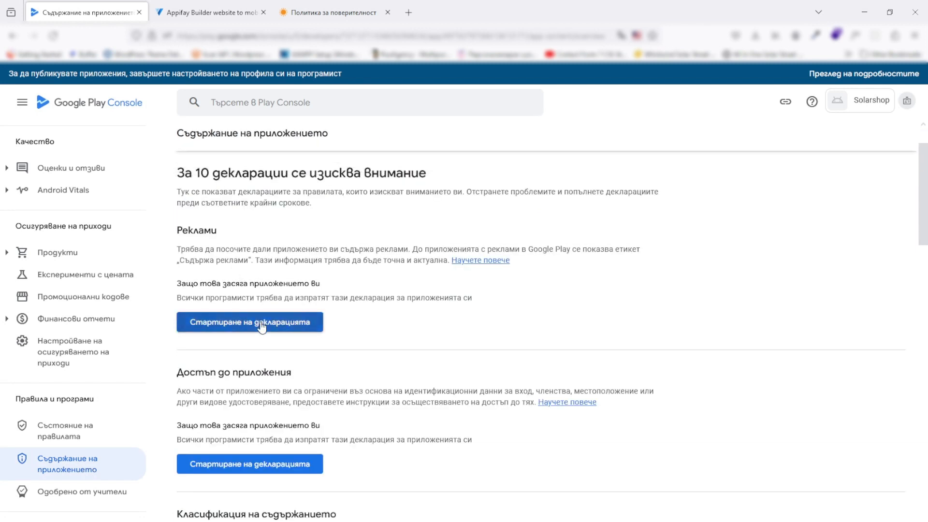
left_click(260, 323)
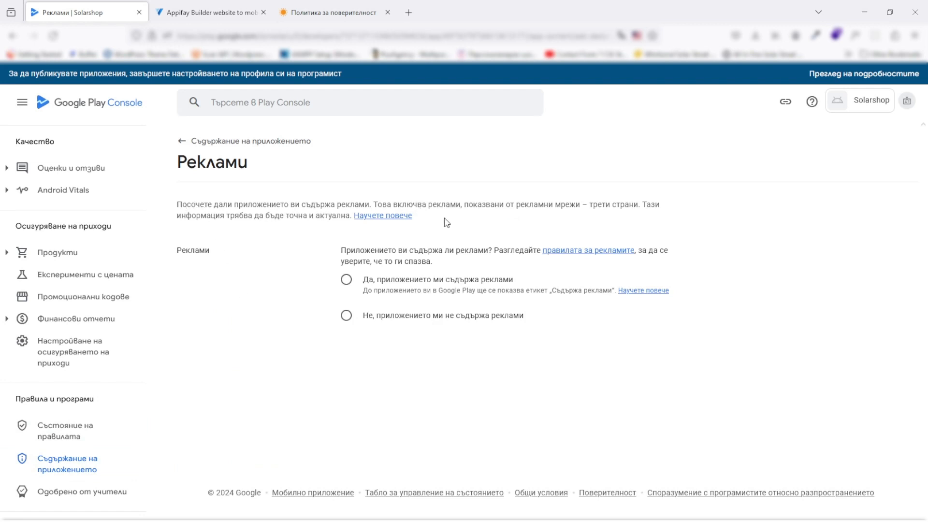
left_click(346, 317)
left_click(62, 461)
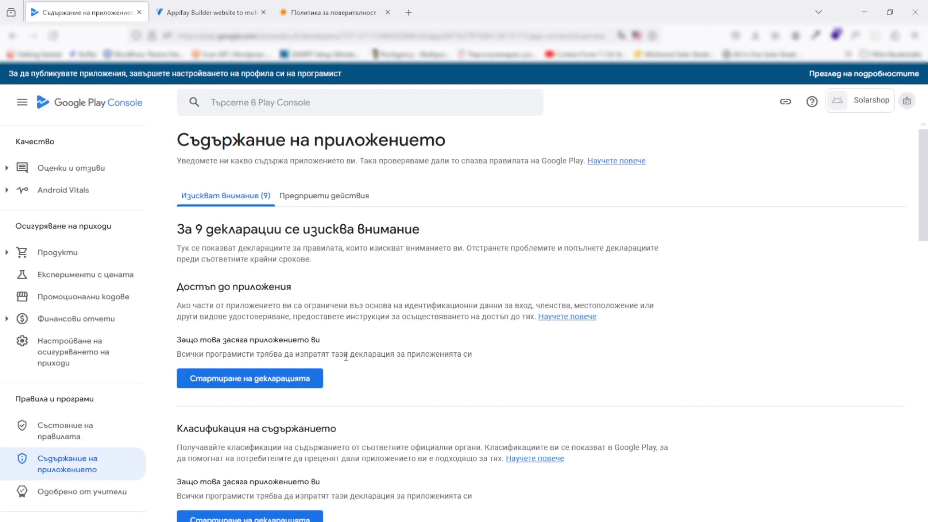
Declare in App access that all app functionality is available without restrictions, then return to App content
left_click(314, 379)
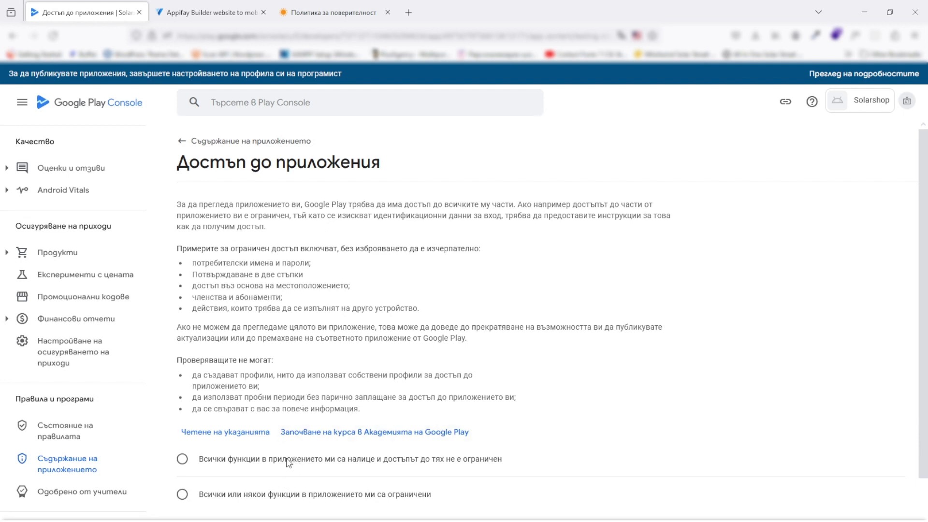
left_click(183, 460)
left_click(86, 467)
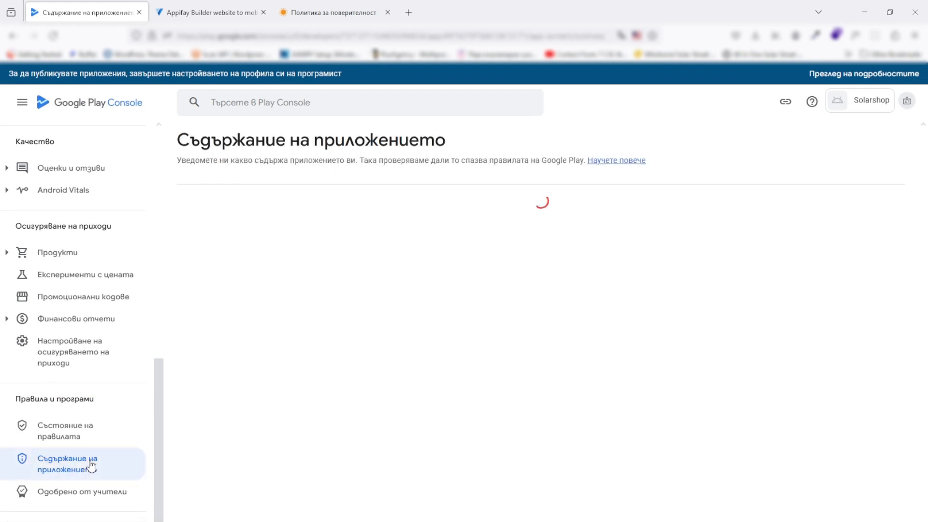
Start the content rating form with the support e-mail and the 'All other app types' category
scroll(319, 227, "down", 3)
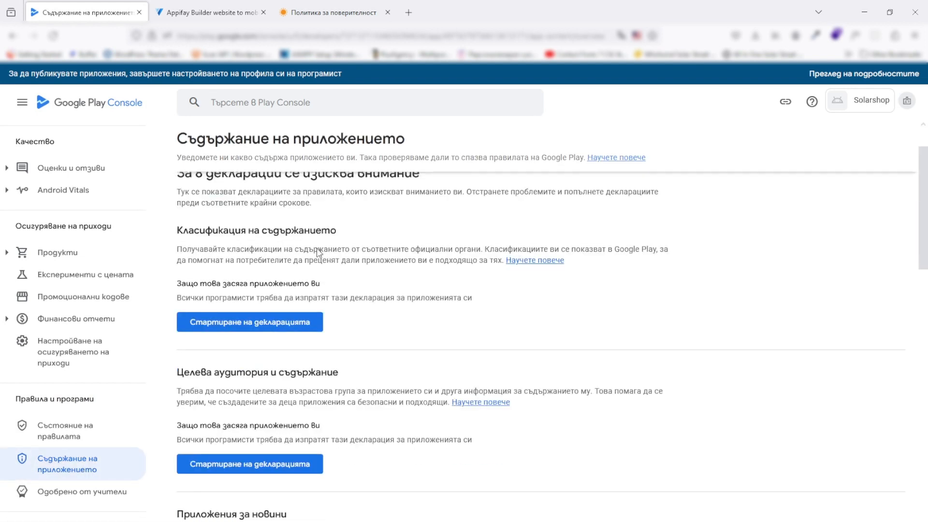
left_click(305, 265)
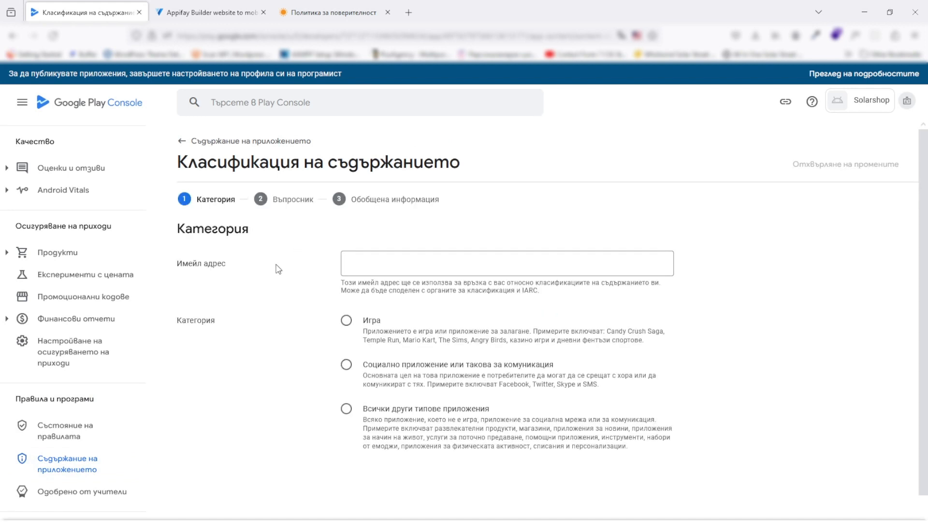
left_click(371, 263)
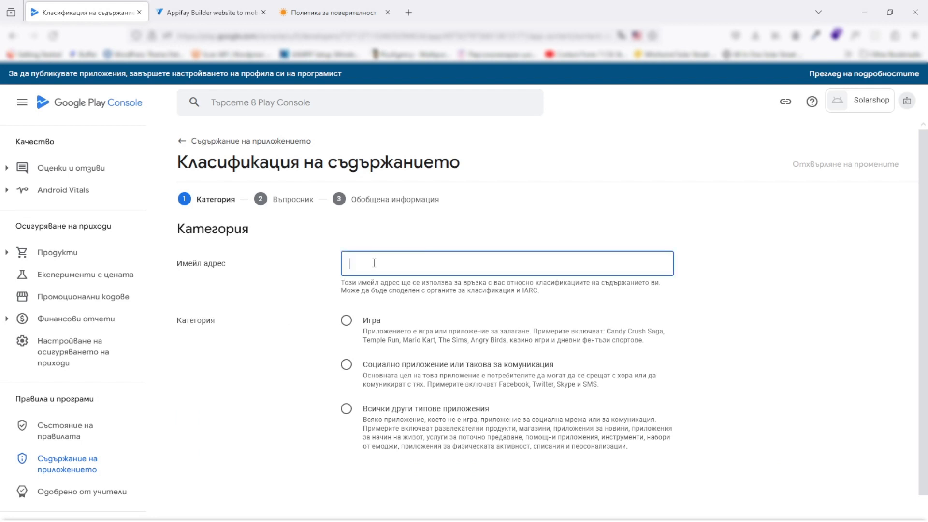
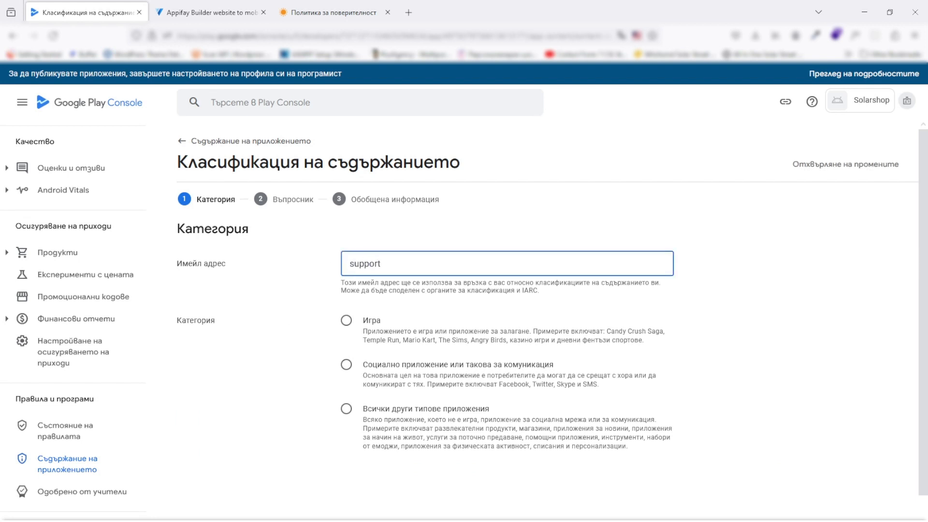
left_click(346, 409)
left_click(892, 520)
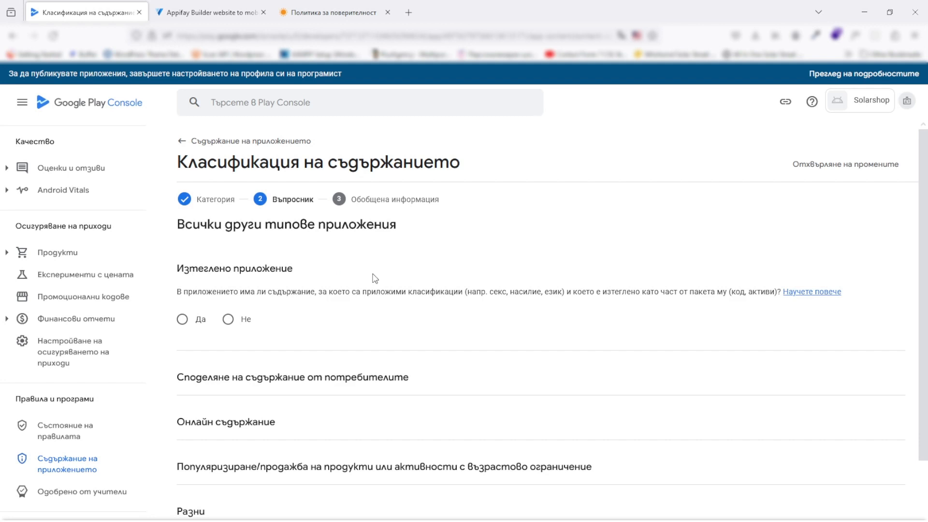
Answer No to the downloaded content, user sharing, online content and age-restricted products questions
left_click(228, 319)
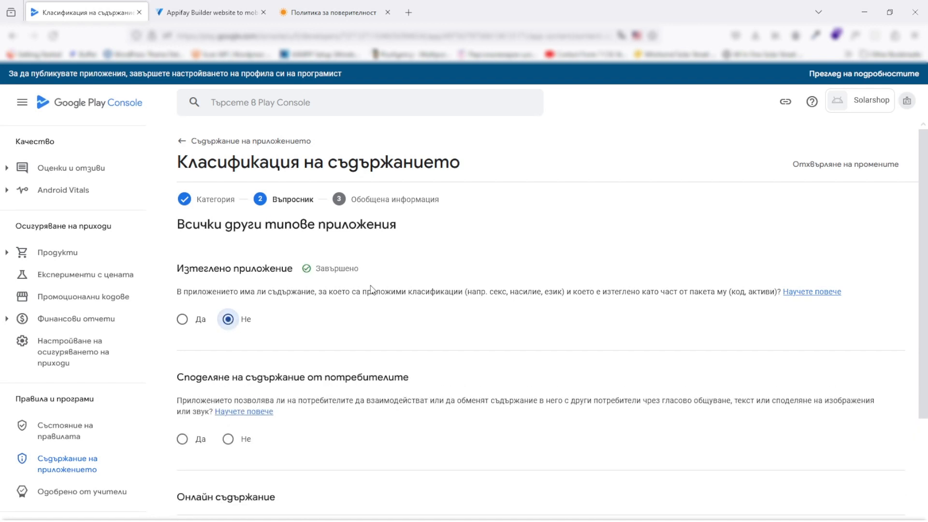
scroll(372, 305, "down", 1)
scroll(372, 305, "down", 1)
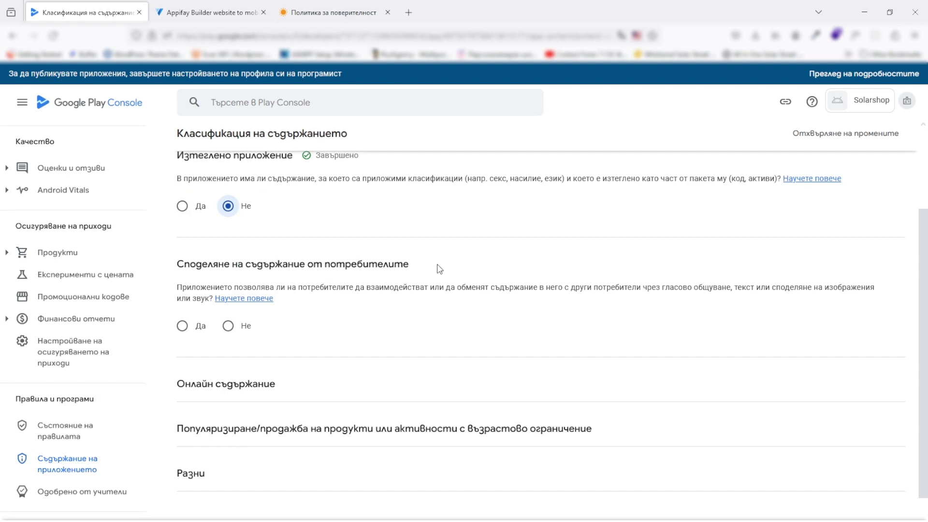
left_click(227, 325)
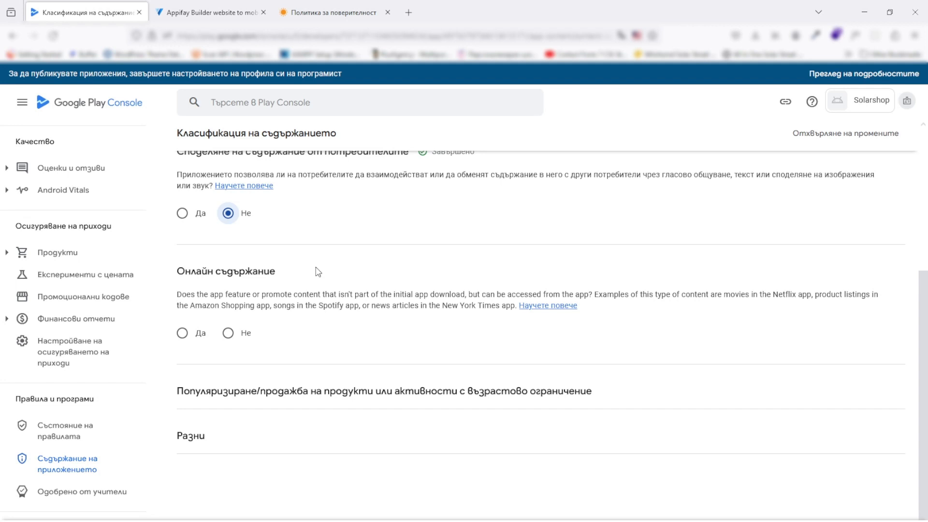
left_click(227, 333)
scroll(227, 289, "down", 1)
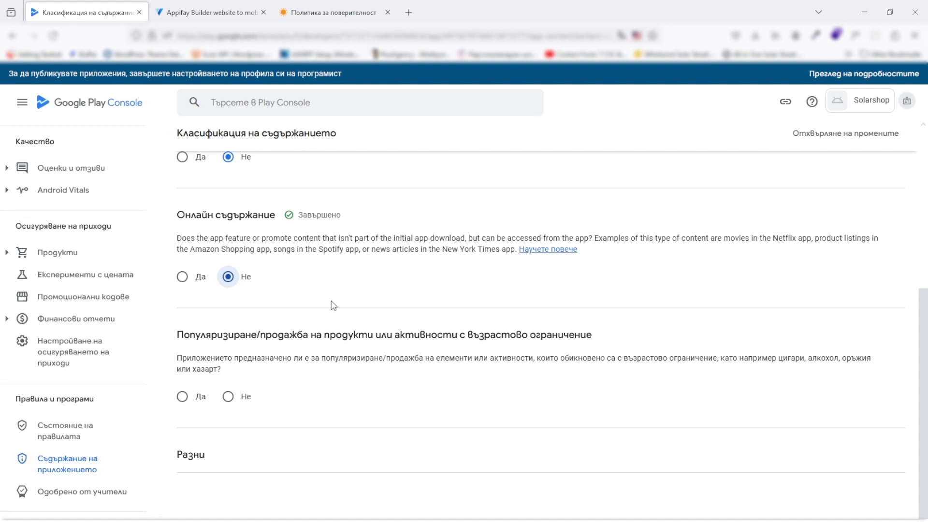
left_click(228, 396)
scroll(290, 371, "down", 3)
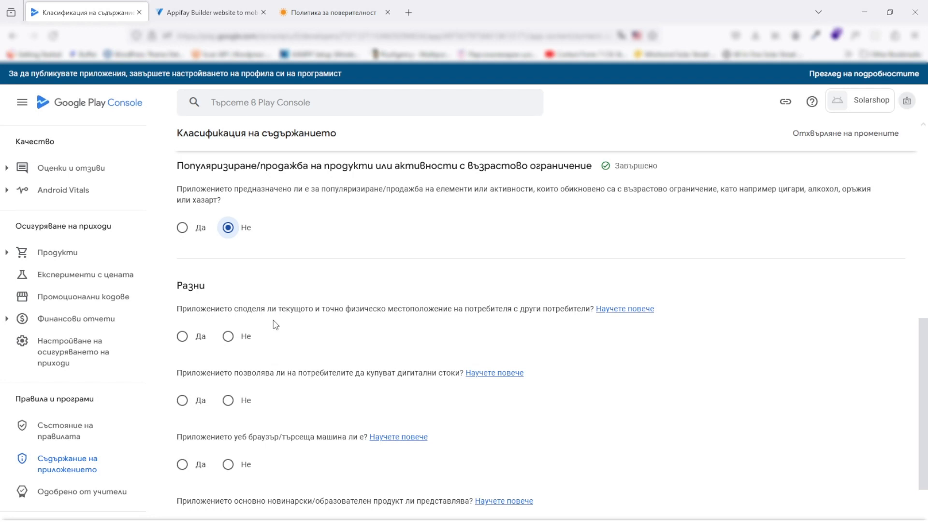
Answer No to the location sharing, digital goods, web browser and news questions, then review all answers
left_click(228, 337)
scroll(327, 353, "down", 1)
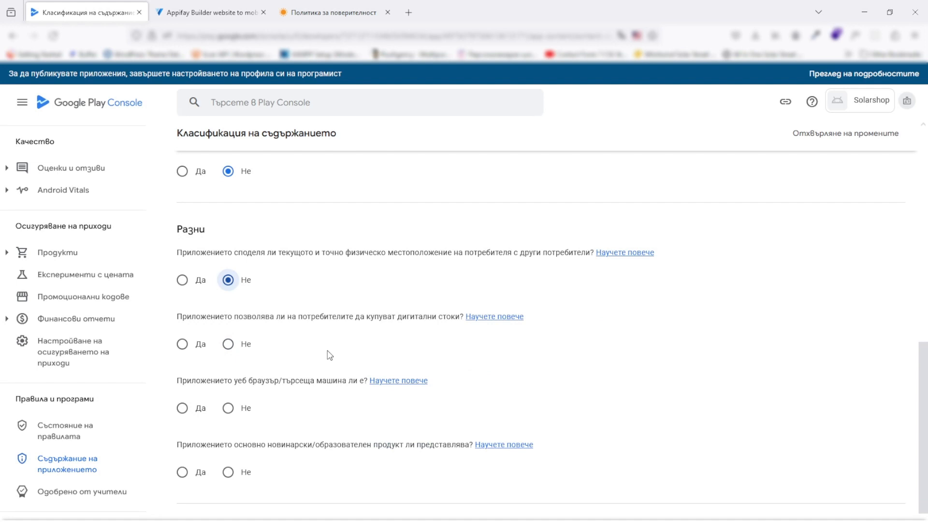
left_click(228, 344)
left_click(228, 408)
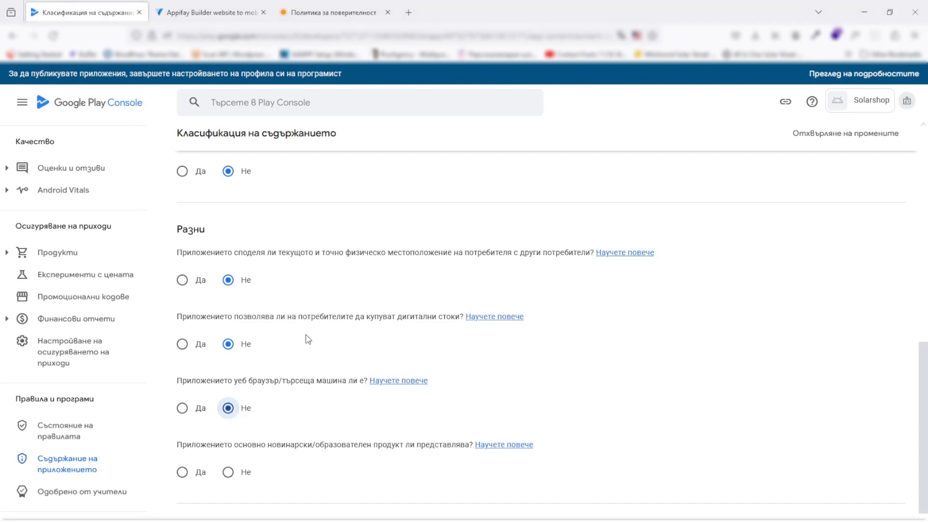
left_click(233, 472)
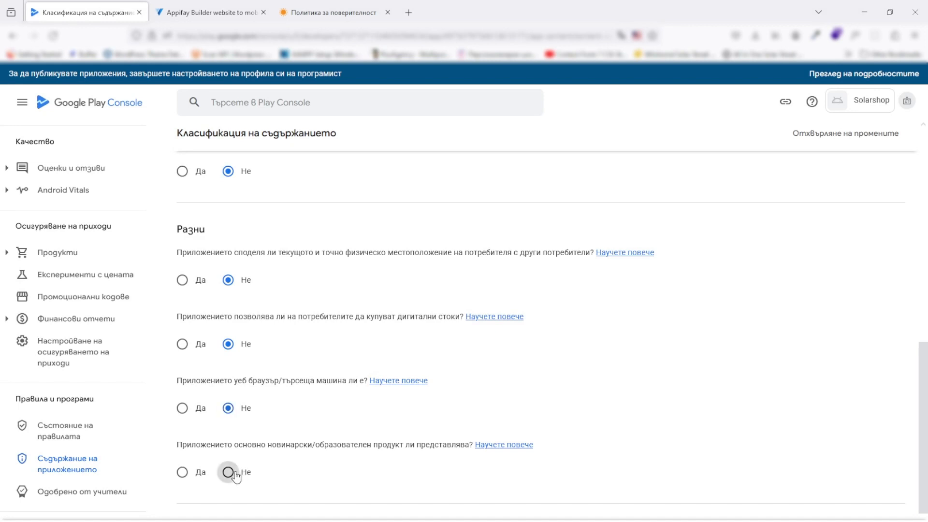
scroll(328, 341, "down", 2)
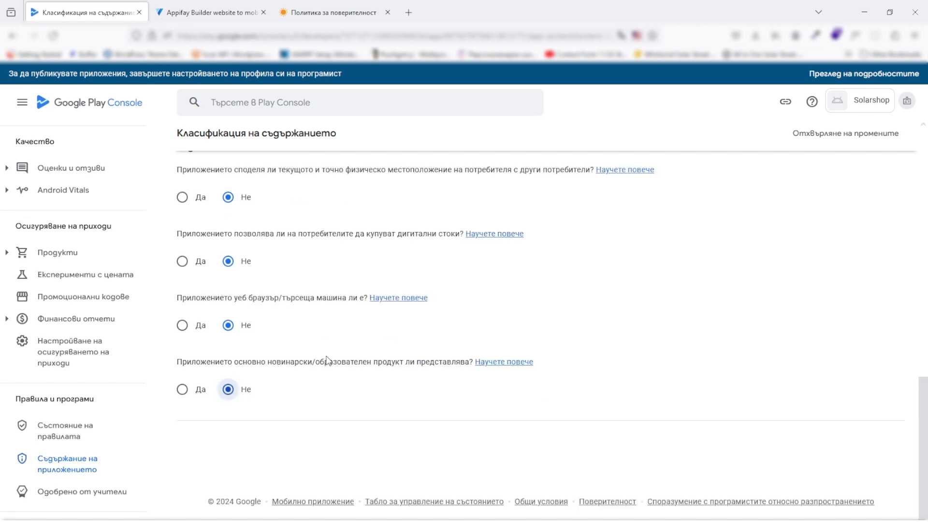
scroll(329, 356, "up", 1)
scroll(328, 356, "up", 10)
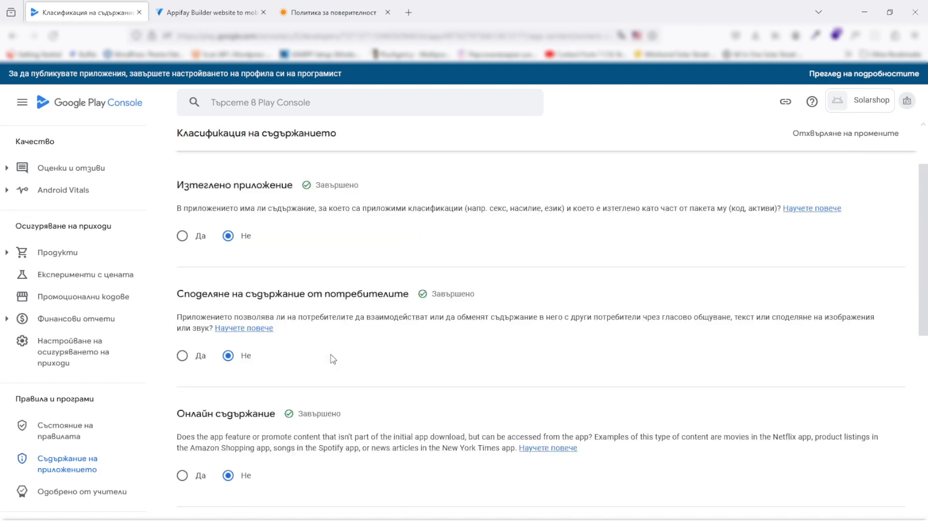
scroll(332, 356, "up", 1)
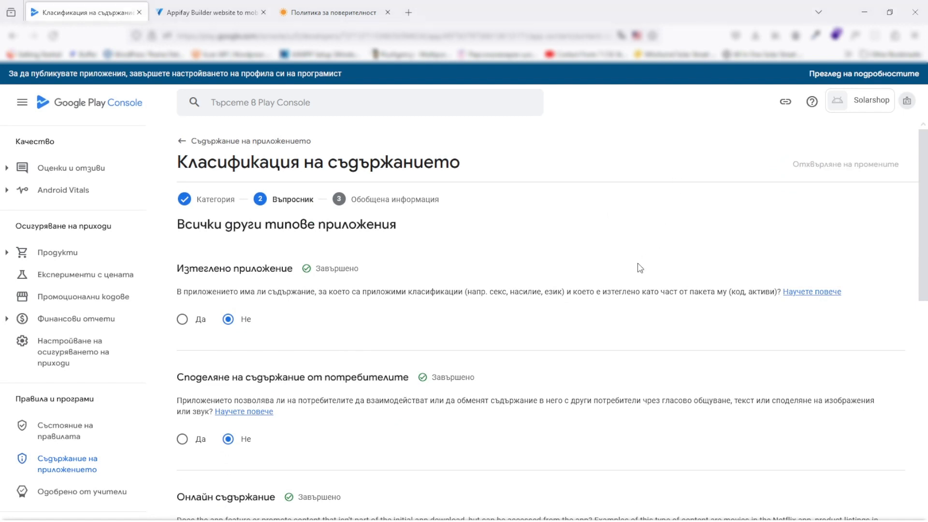
scroll(677, 235, "down", 15)
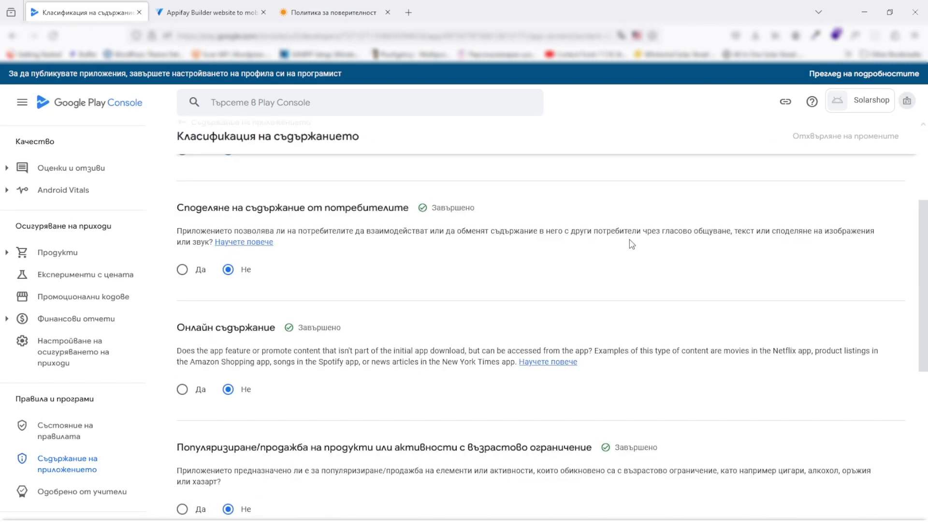
scroll(336, 306, "down", 2)
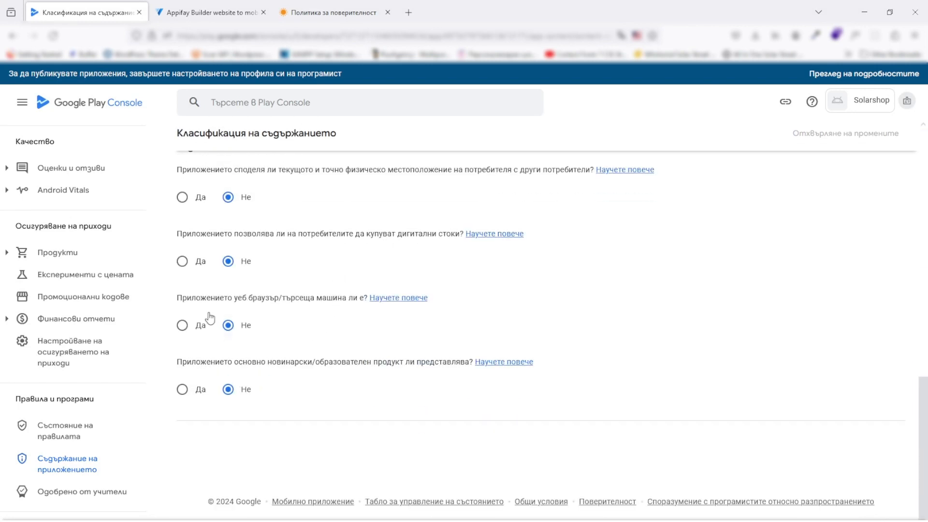
scroll(309, 295, "up", 7)
scroll(243, 250, "up", 5)
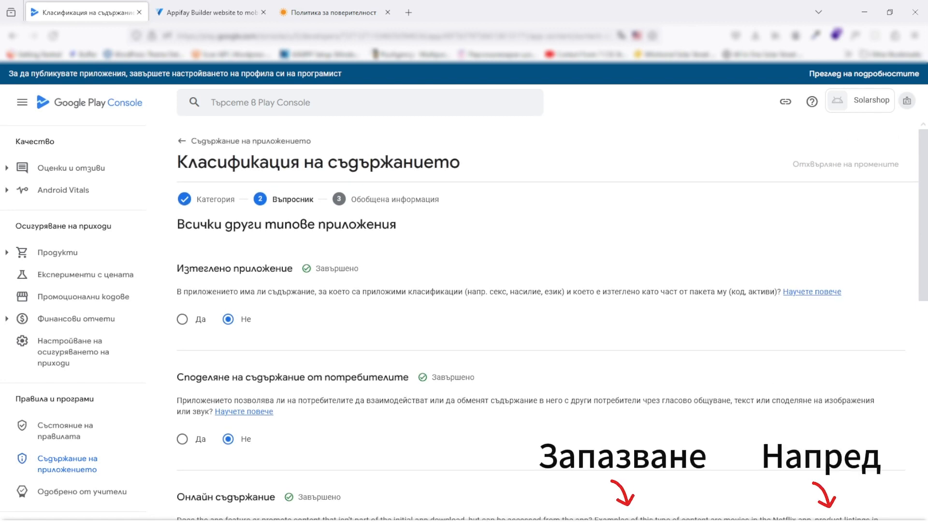
Save the questionnaire answers and review the ratings summary
left_click(628, 521)
left_click(829, 520)
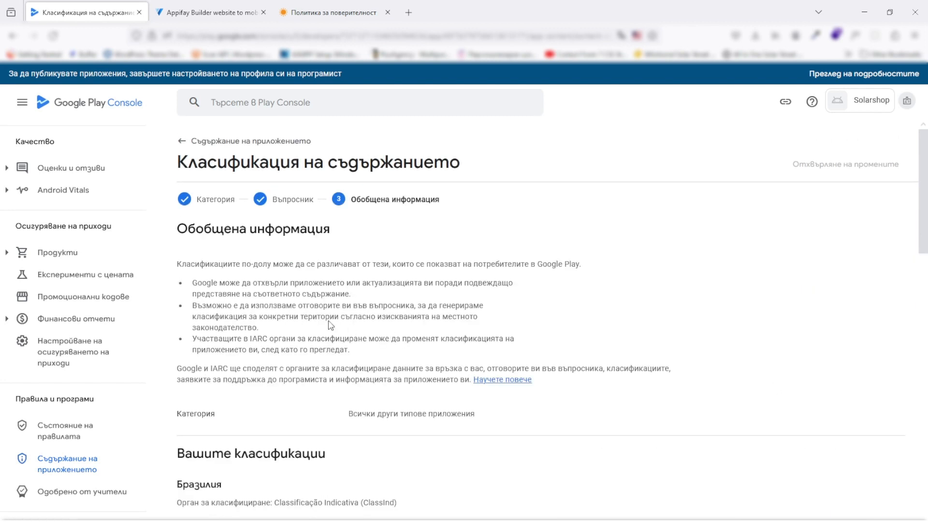
scroll(280, 284, "down", 3)
scroll(280, 289, "down", 1)
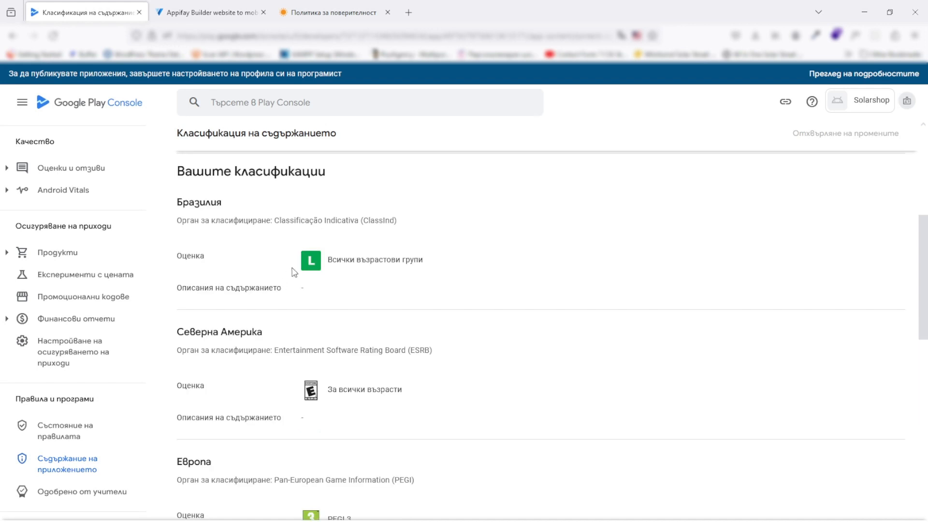
scroll(408, 293, "down", 5)
scroll(409, 304, "down", 8)
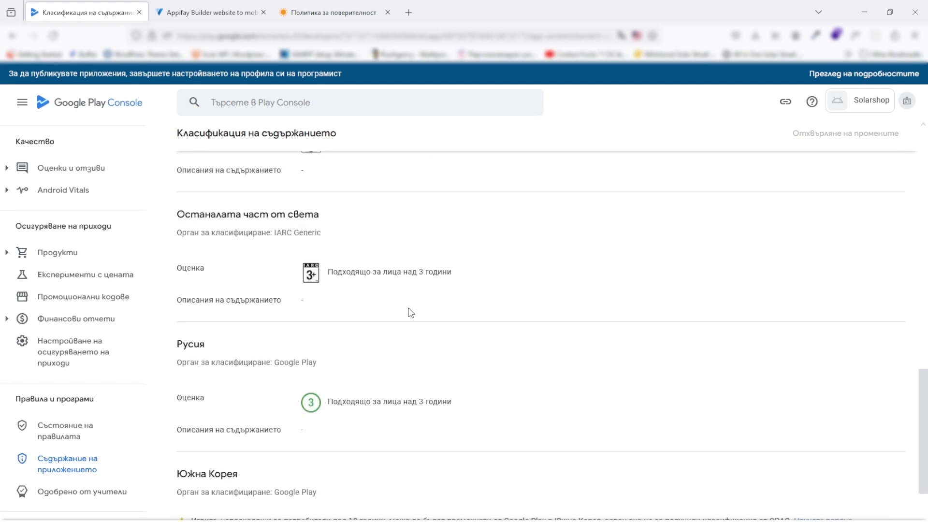
scroll(408, 305, "up", 7)
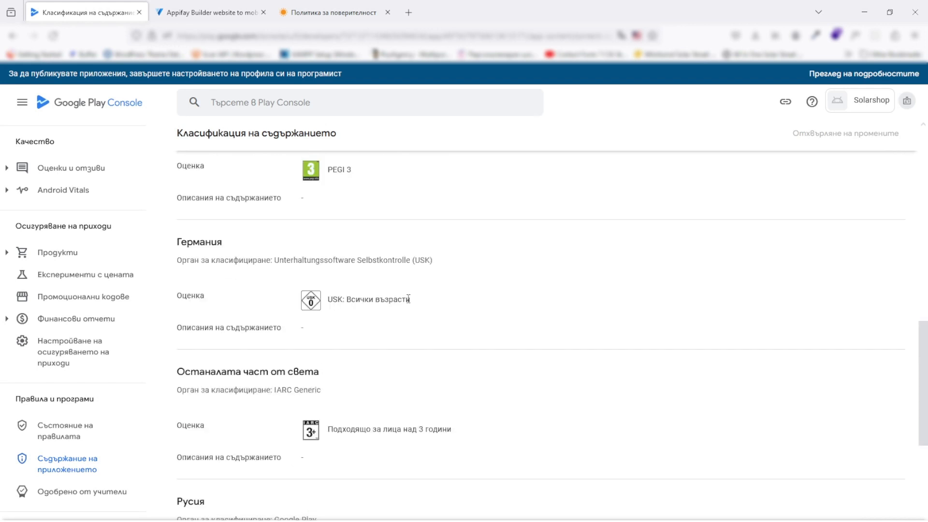
scroll(408, 298, "down", 5)
scroll(407, 321, "up", 2)
scroll(406, 321, "down", 4)
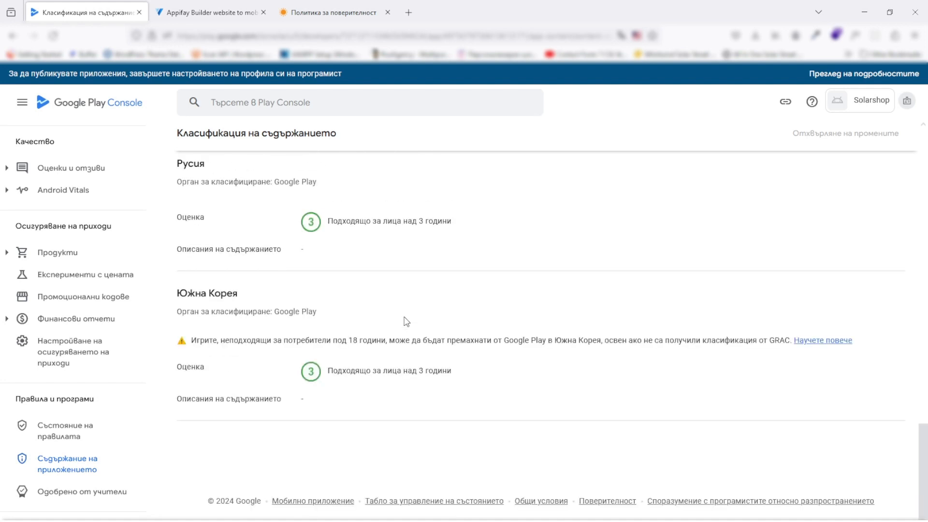
scroll(406, 321, "up", 10)
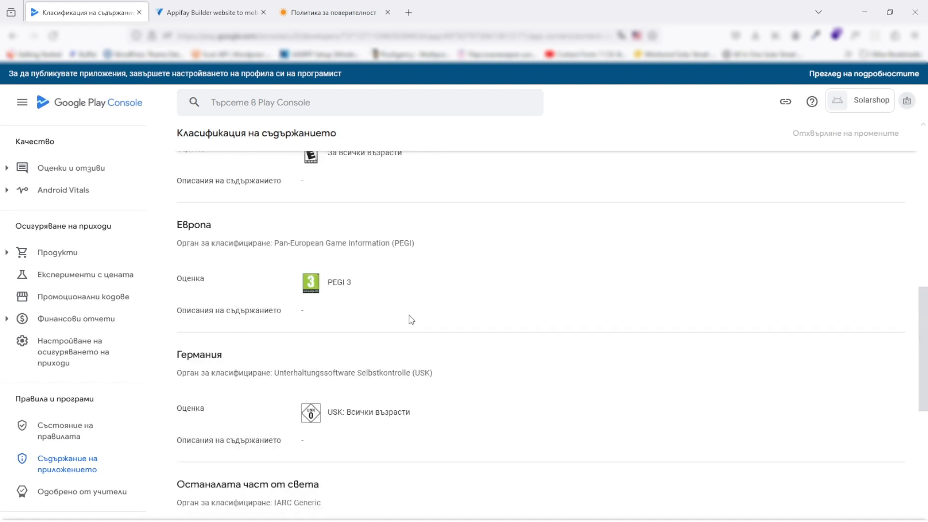
Submit the questionnaire for PEGI 3, USK 0 and ESRB Everyone ratings, then return to App content
left_click(873, 521)
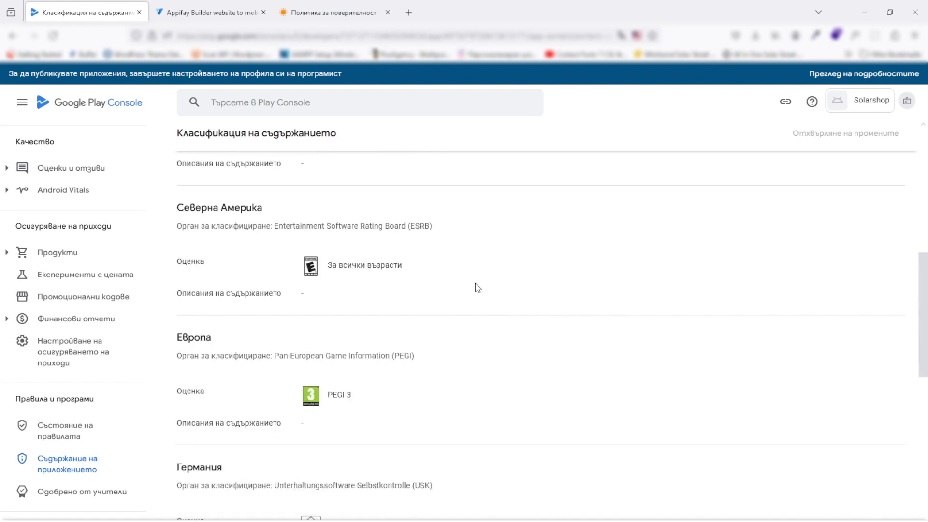
scroll(477, 288, "down", 3)
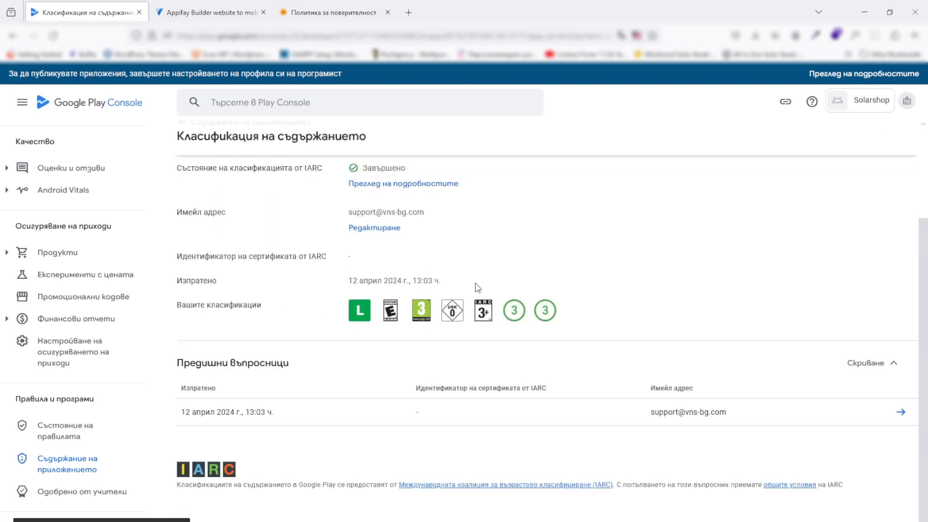
scroll(476, 288, "up", 3)
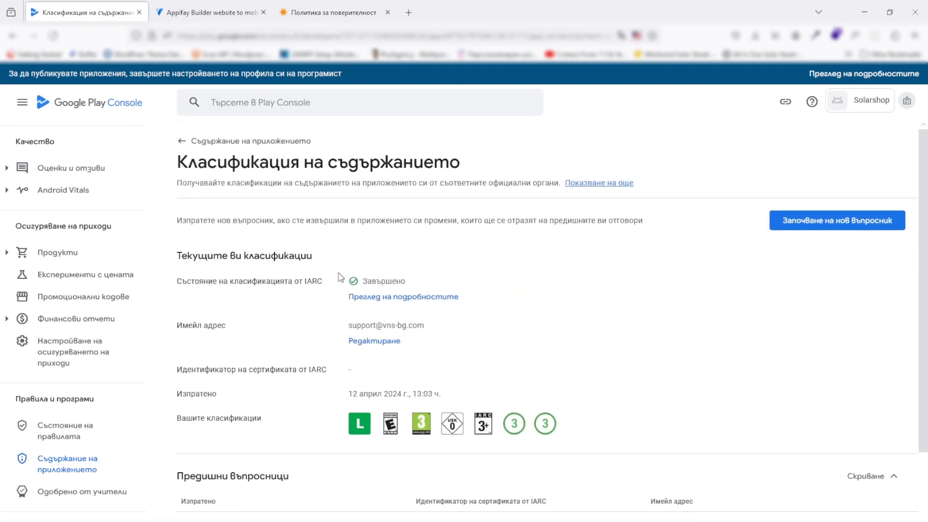
left_click(66, 469)
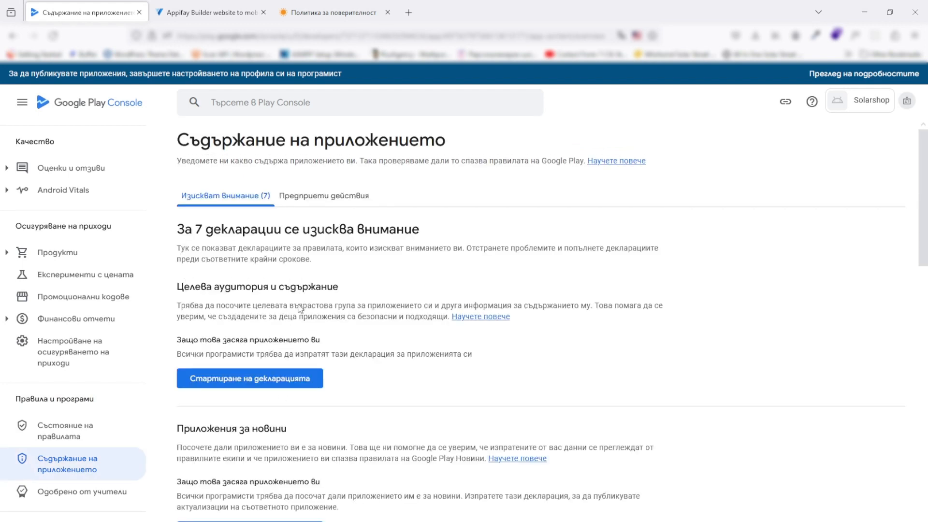
Set the target age group to 18 and over and declare the listing doesn't appeal to children
left_click(304, 382)
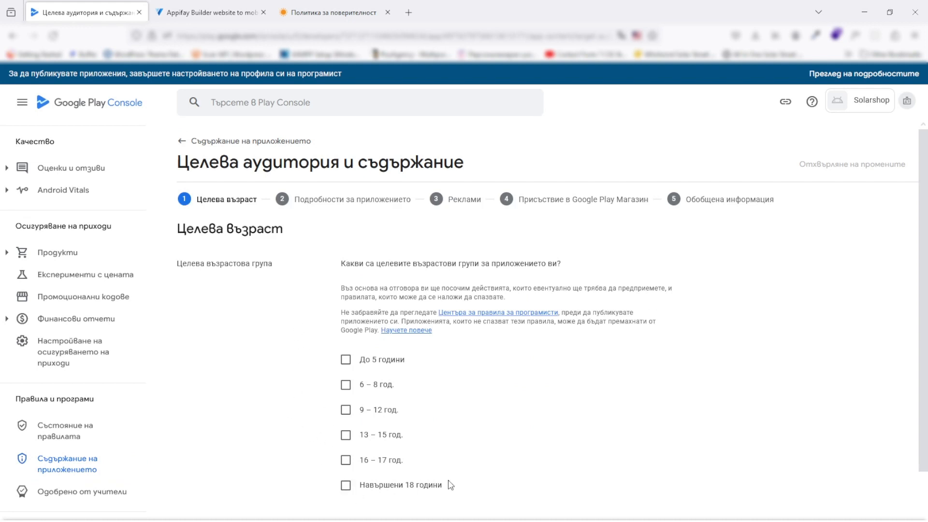
left_click(349, 487)
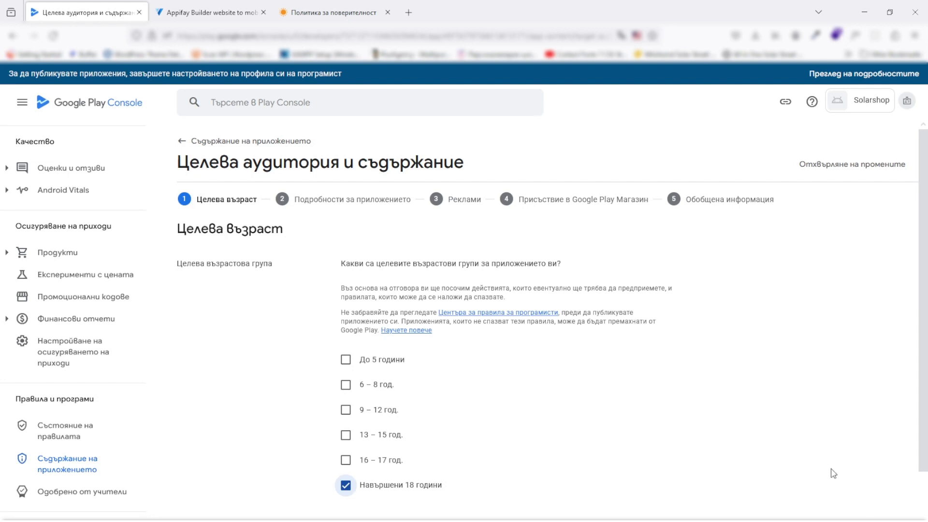
left_click(897, 510)
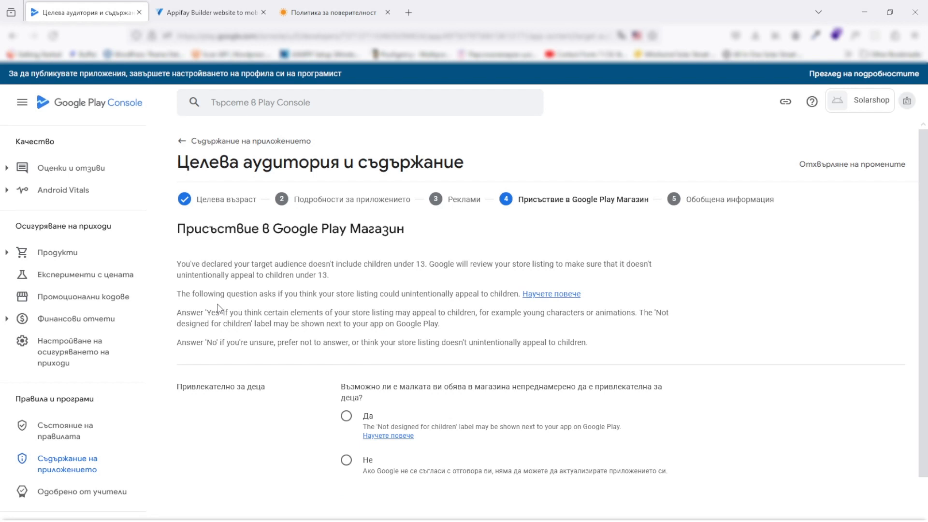
left_click(346, 460)
left_click(882, 521)
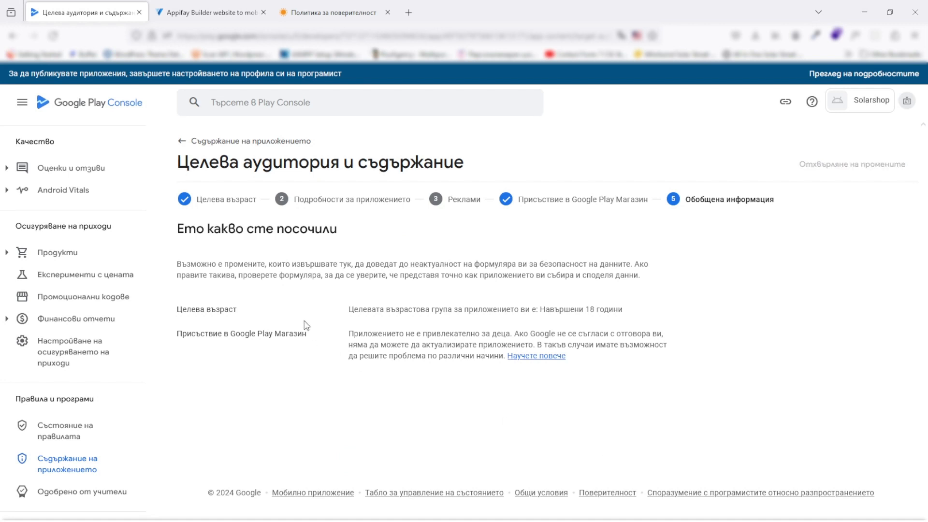
left_click(68, 470)
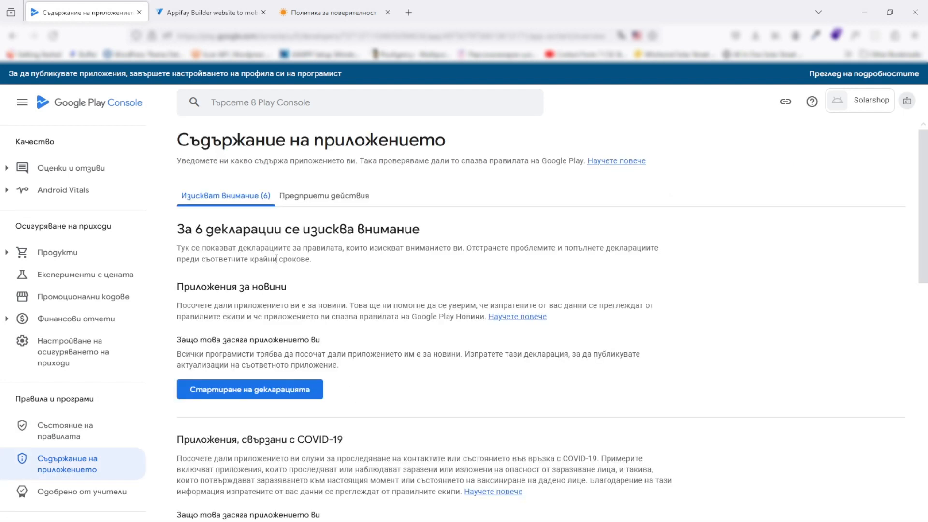
Declare in the News apps declaration that Solarshop is not a news app
left_click(285, 401)
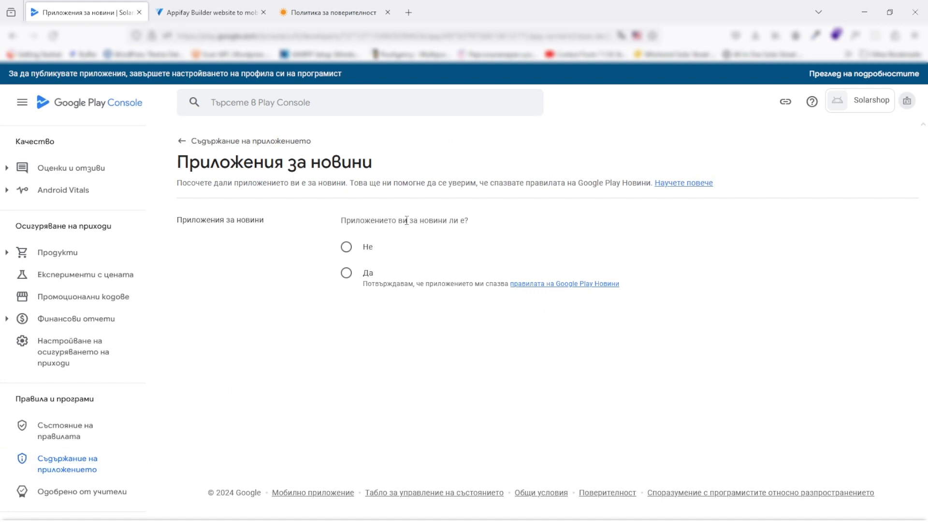
left_click(346, 247)
left_click(68, 468)
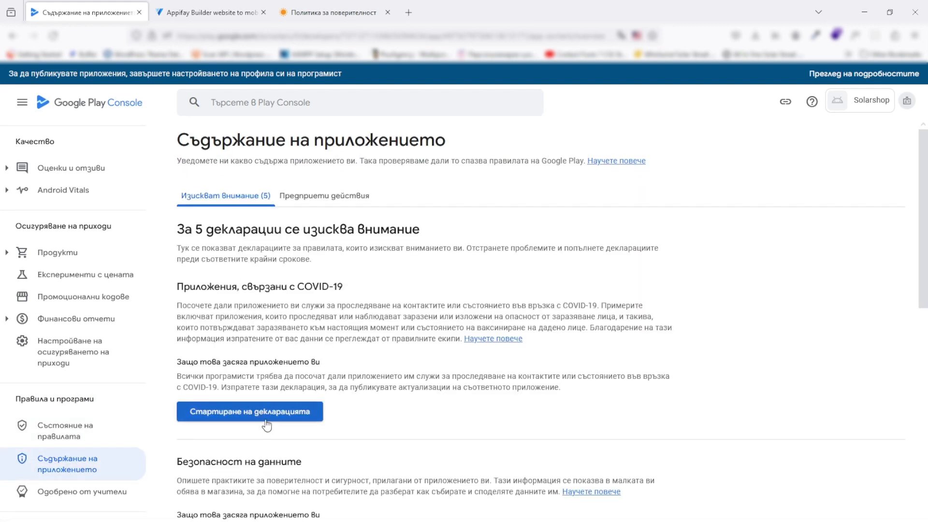
Declare in the COVID-19 declaration that the app isn't a contact-tracing or health-status app
left_click(272, 418)
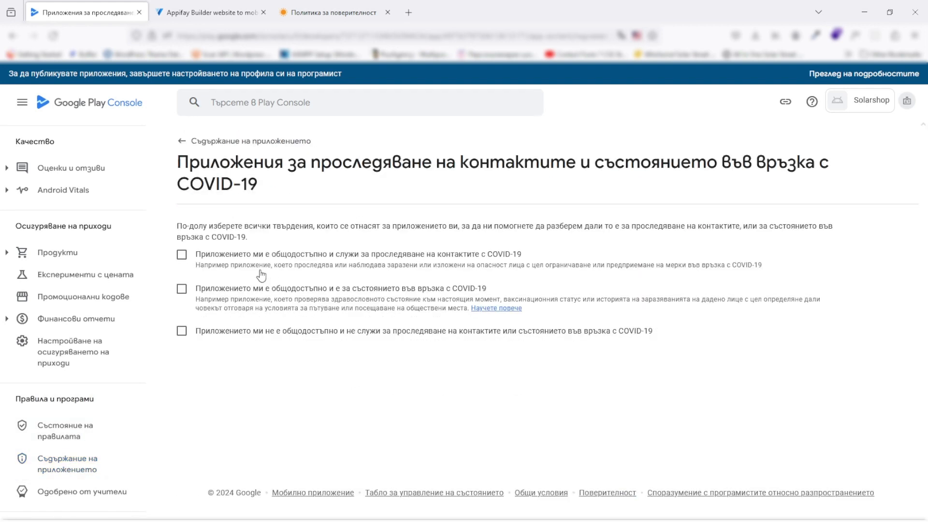
left_click(310, 334)
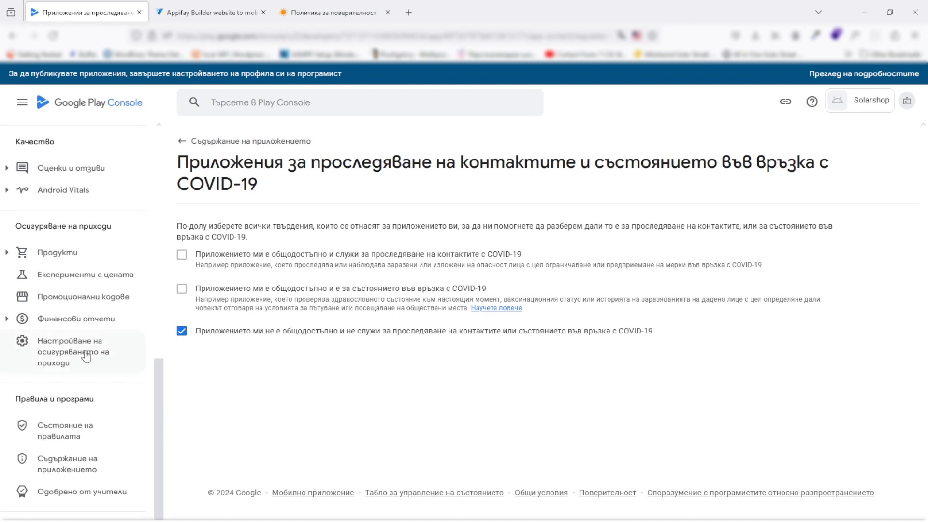
left_click(85, 469)
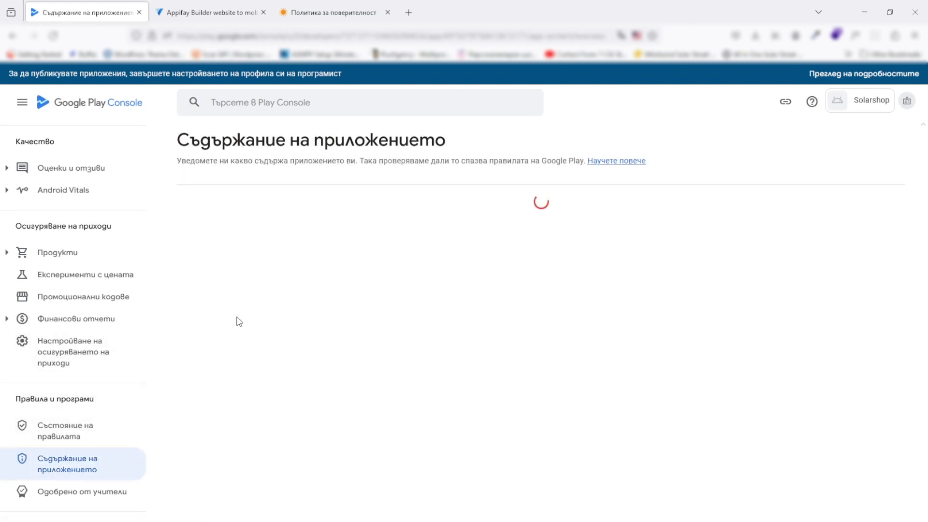
Start the Data safety declaration, get past the intro slides and overview, and reach Data collection and security
scroll(247, 285, "down", 1)
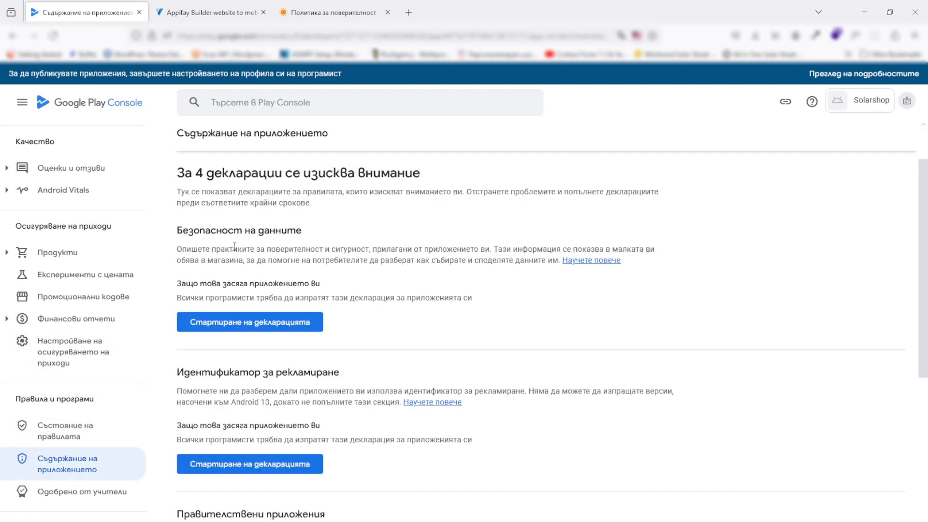
left_click(261, 323)
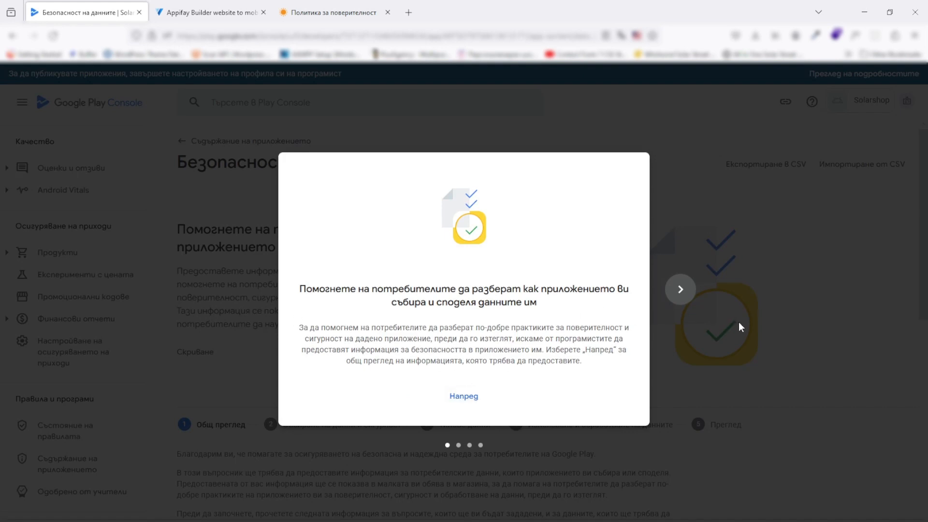
left_click(464, 395)
left_click(465, 395)
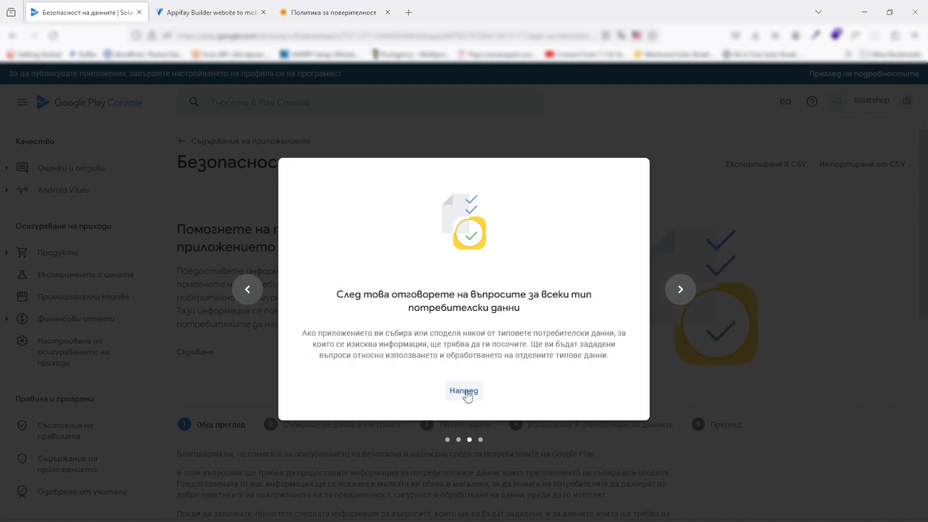
left_click(466, 395)
left_click(493, 399)
scroll(377, 348, "down", 5)
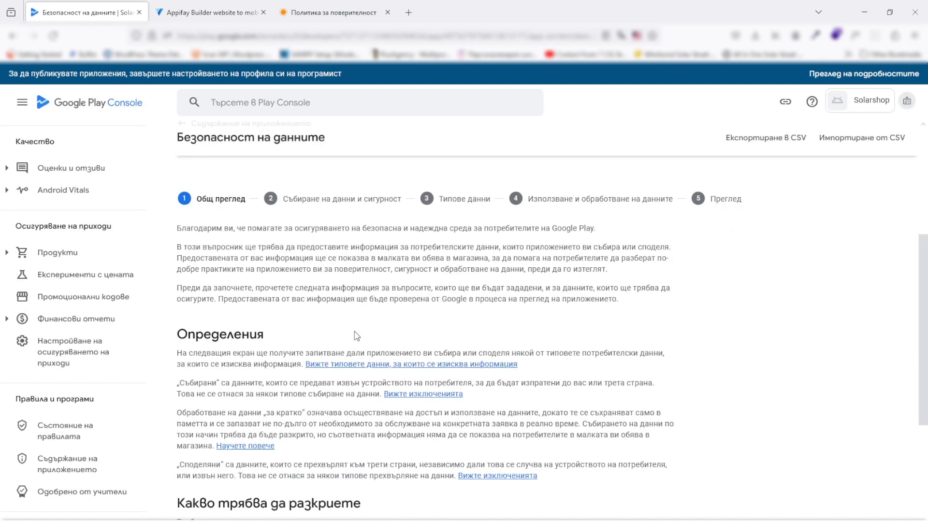
scroll(355, 331, "down", 3)
scroll(355, 331, "down", 2)
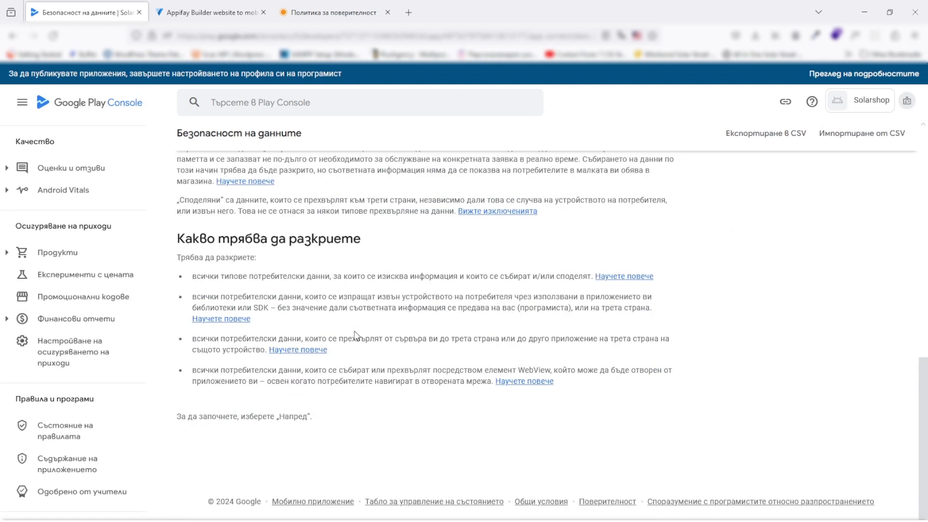
scroll(357, 332, "up", 10)
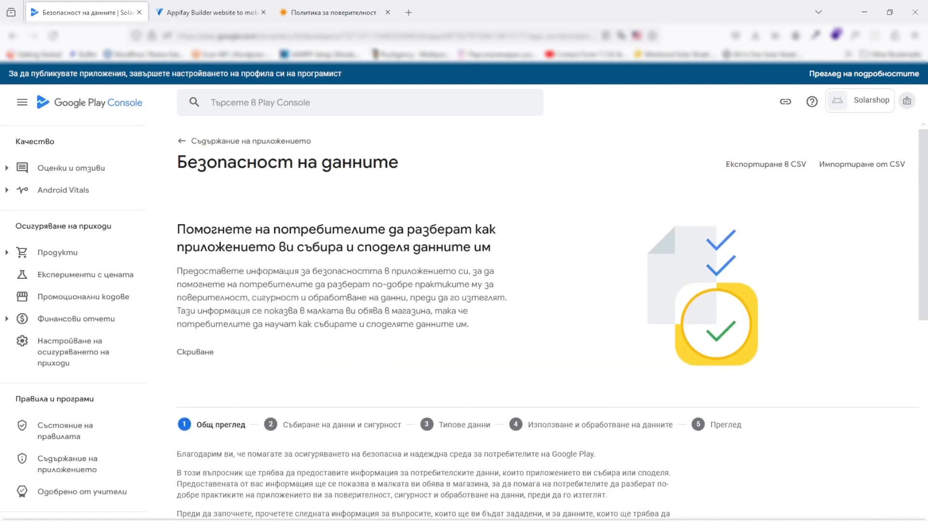
left_click(884, 519)
scroll(331, 295, "down", 5)
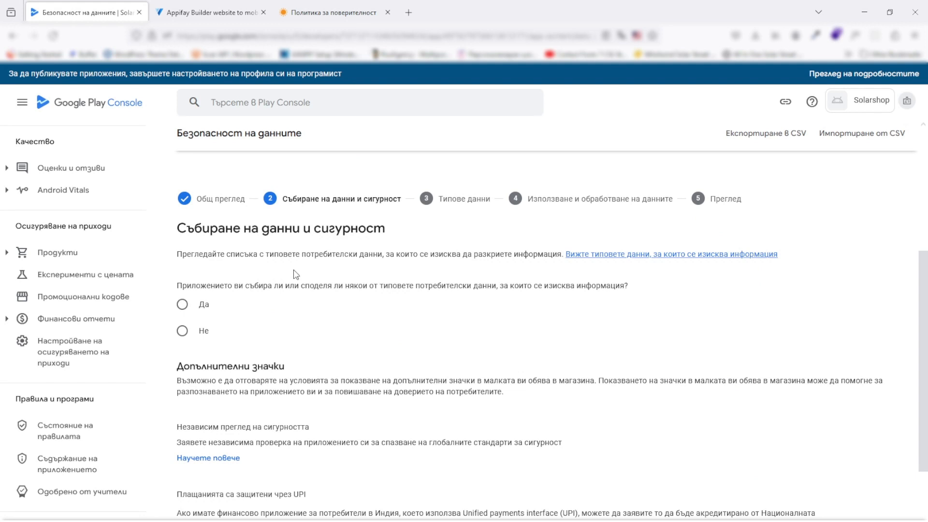
Answer Yes to data collection and encryption in transit, and select username-and-password account creation
left_click(182, 304)
scroll(264, 294, "down", 2)
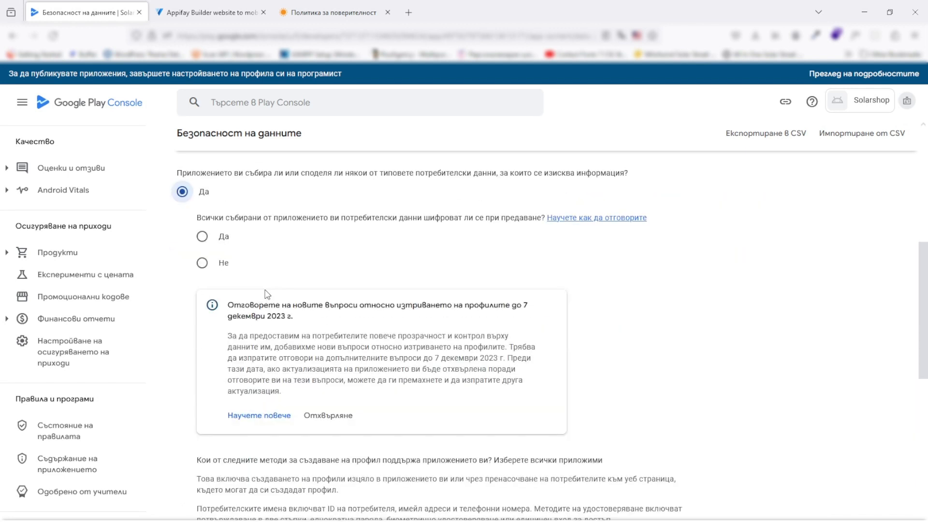
left_click(202, 237)
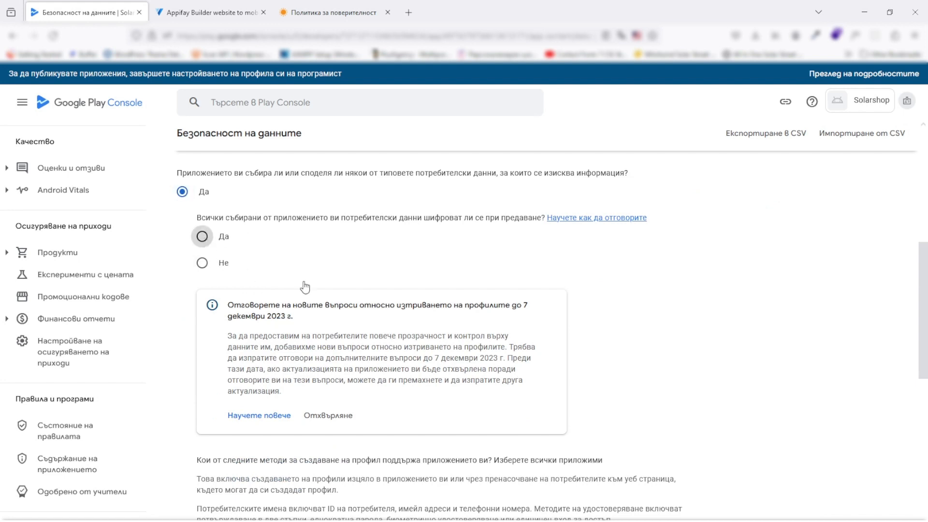
scroll(303, 290, "down", 5)
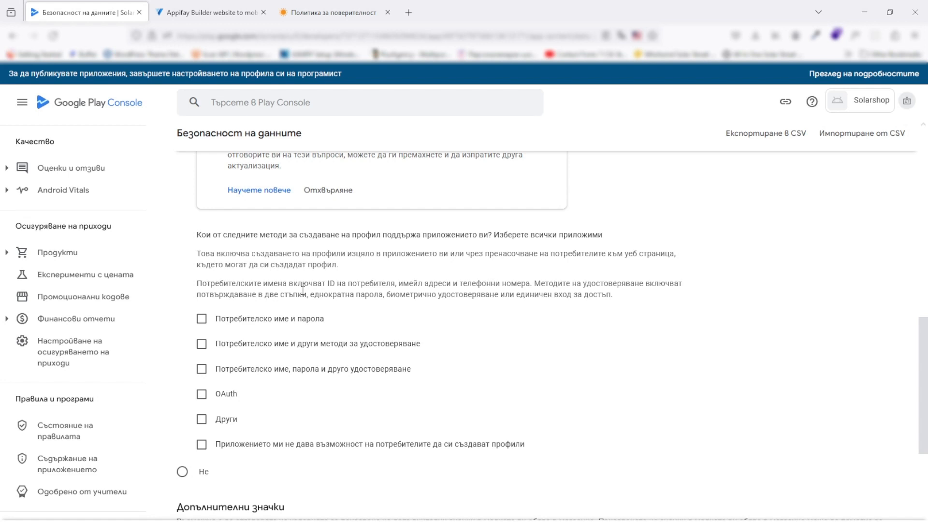
left_click(202, 320)
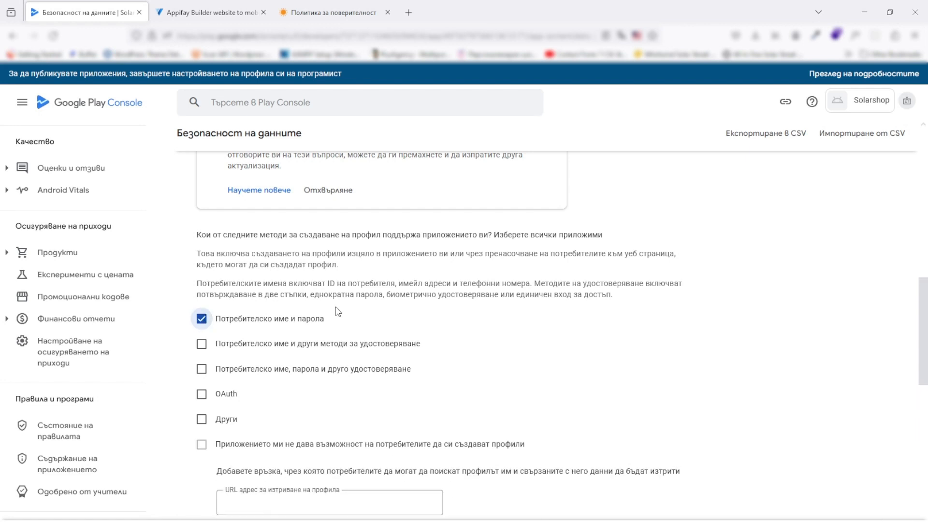
left_click(333, 12)
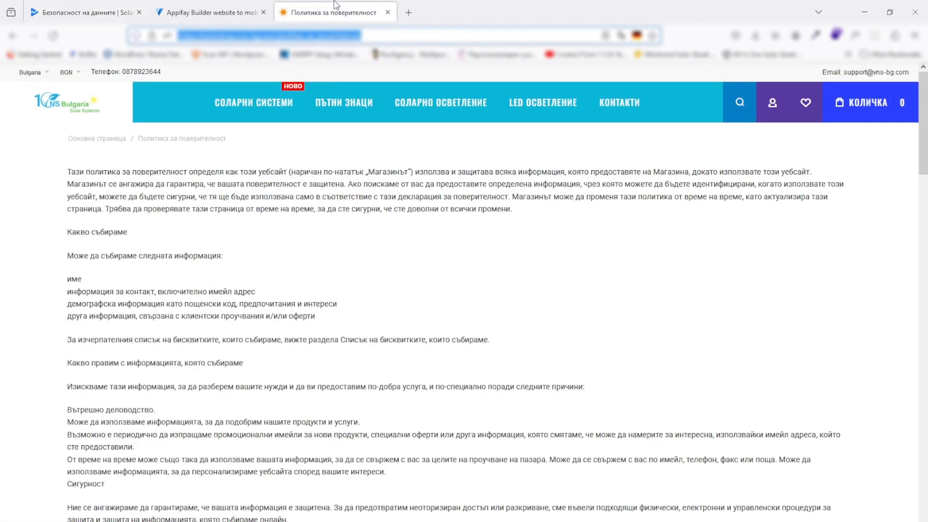
Open the shop's account information page, then return to the Play Console Data safety form
left_click(766, 109)
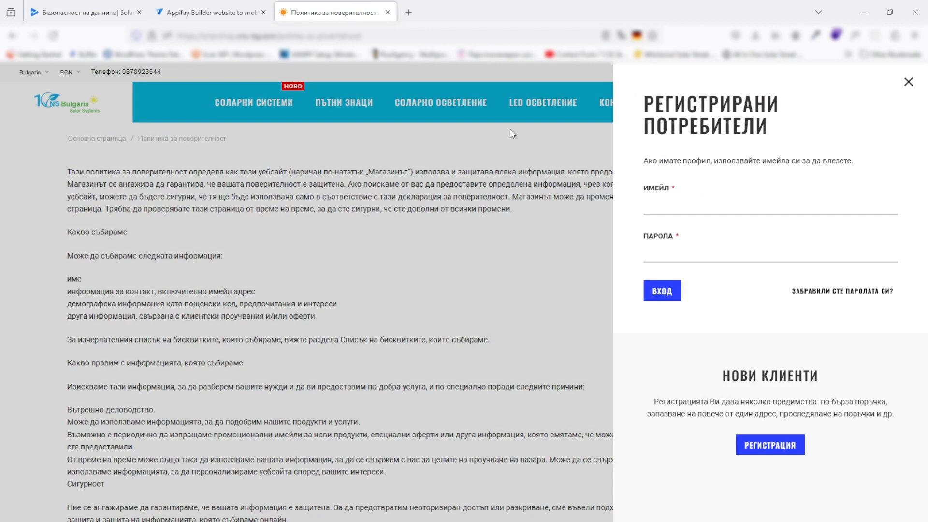
left_click(84, 12)
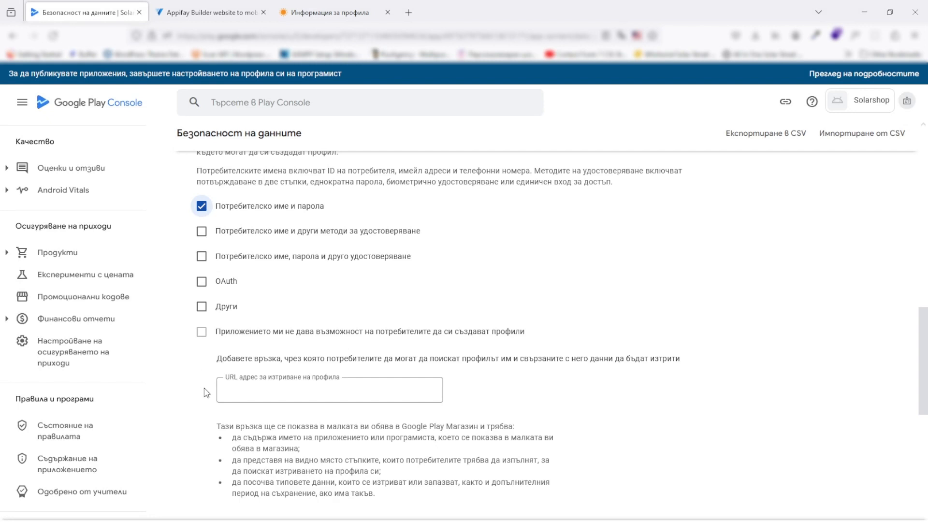
Paste the shop's account edit page address as the account deletion URL
left_click(218, 384)
scroll(218, 384, "down", 1)
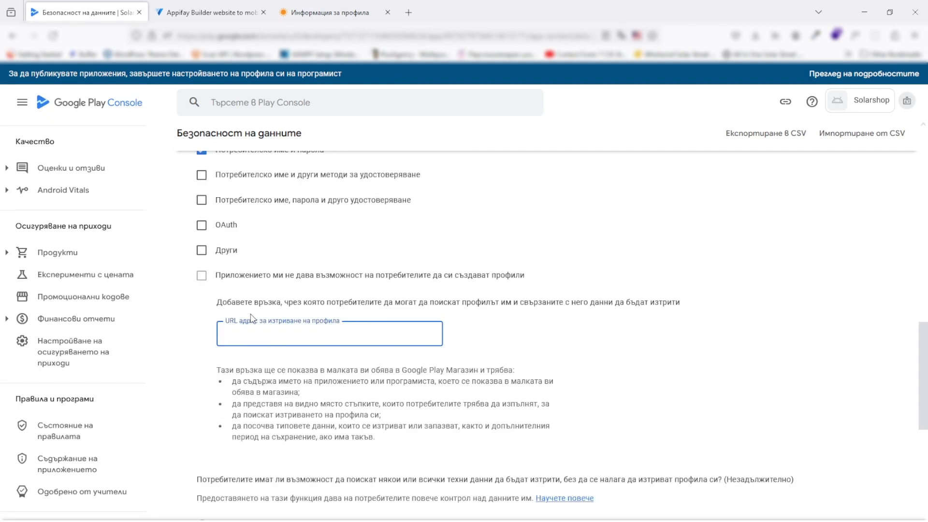
key("ctrl+v")
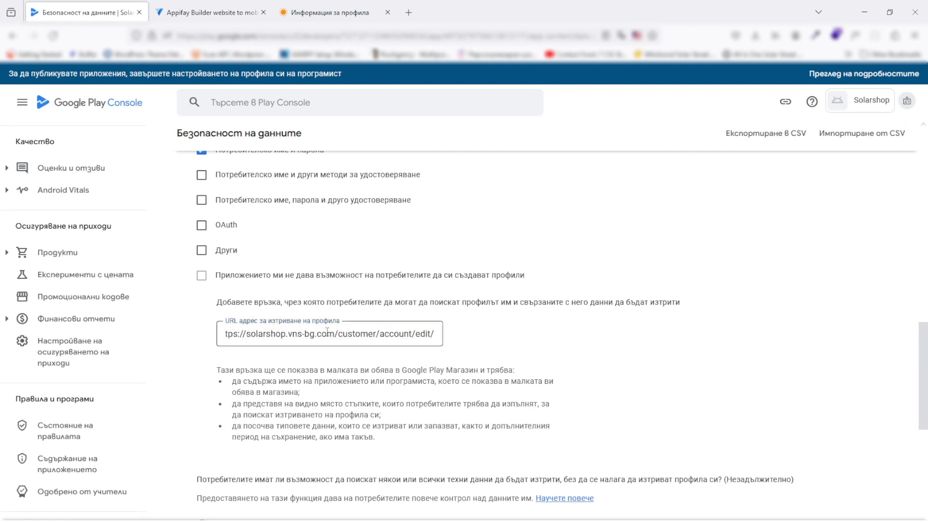
scroll(264, 336, "down", 4)
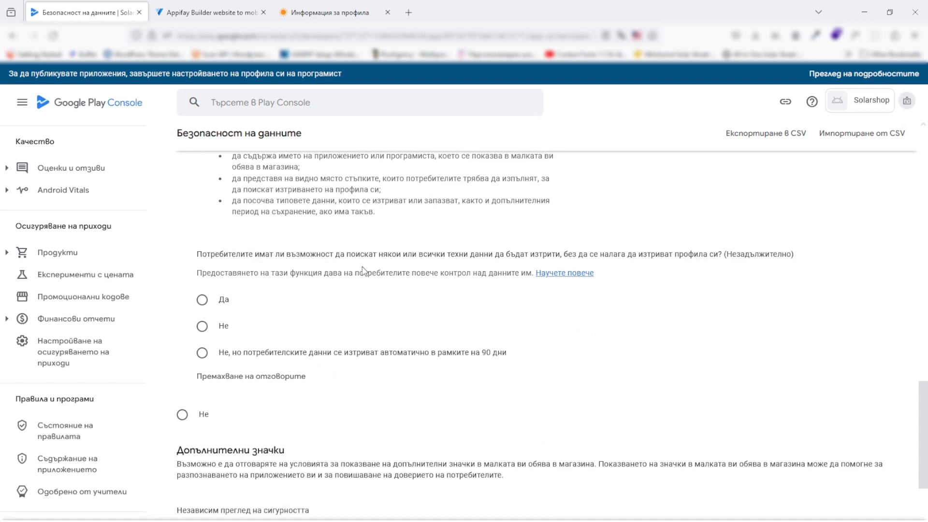
left_click(202, 300)
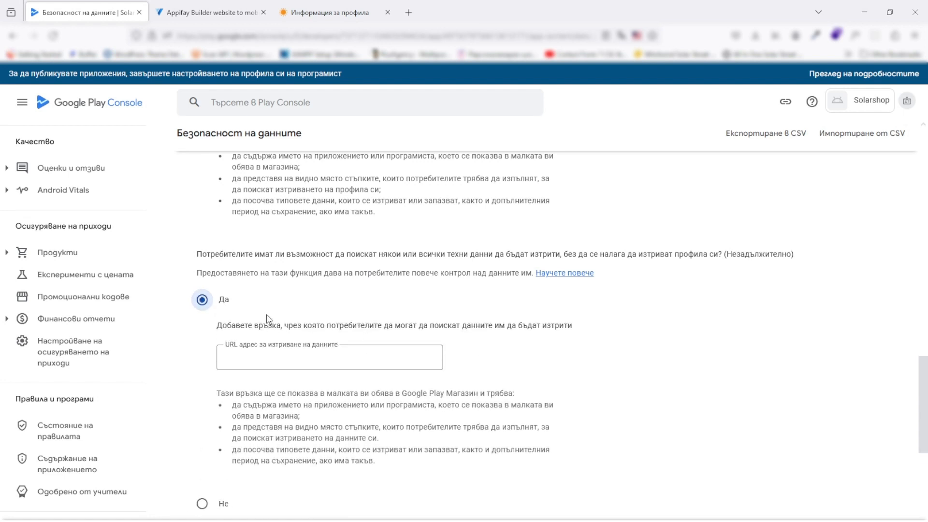
left_click(340, 6)
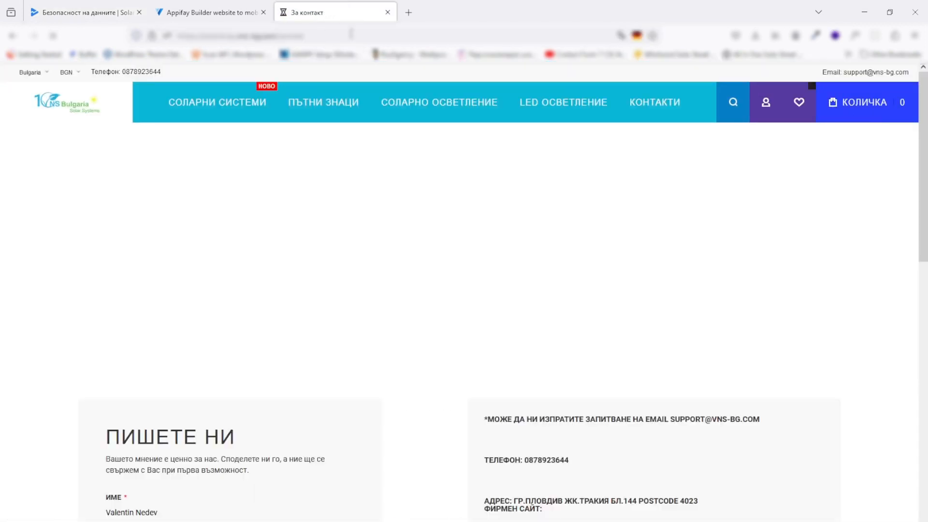
left_click(351, 34)
left_click(96, 7)
left_click(319, 357)
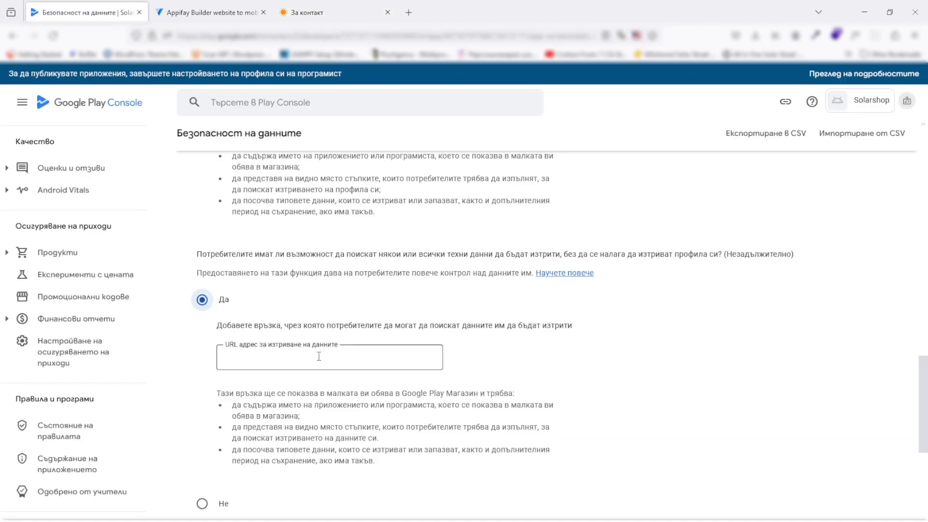
type("https://solarshop.vns-bg.com/contact")
scroll(192, 360, "down", 3)
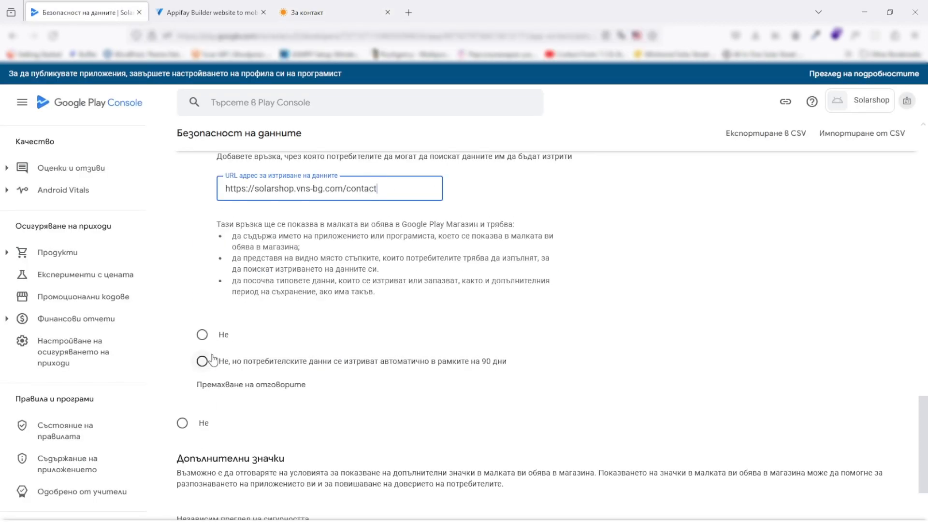
scroll(191, 377, "down", 1)
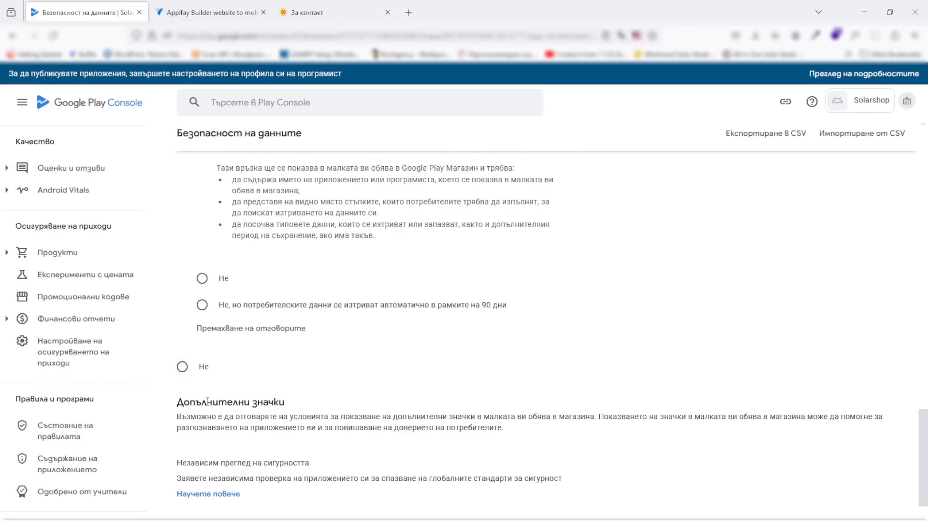
scroll(217, 382, "down", 1)
scroll(224, 383, "down", 2)
scroll(227, 380, "up", 9)
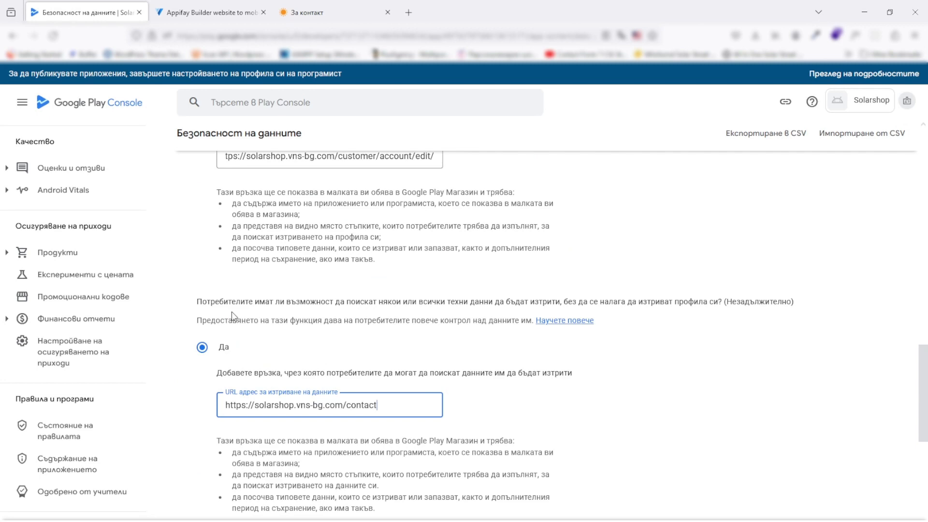
scroll(232, 316, "up", 2)
scroll(232, 341, "down", 6)
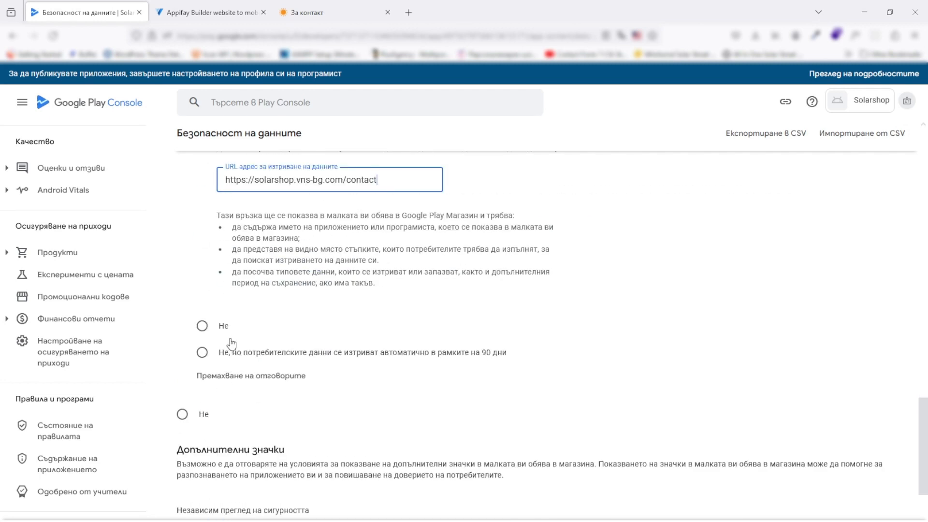
scroll(249, 344, "down", 2)
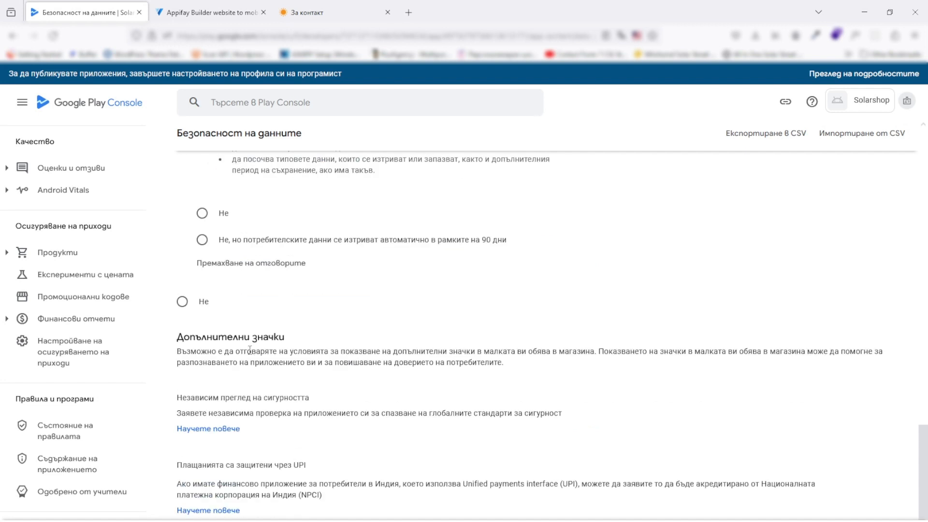
scroll(249, 348, "down", 2)
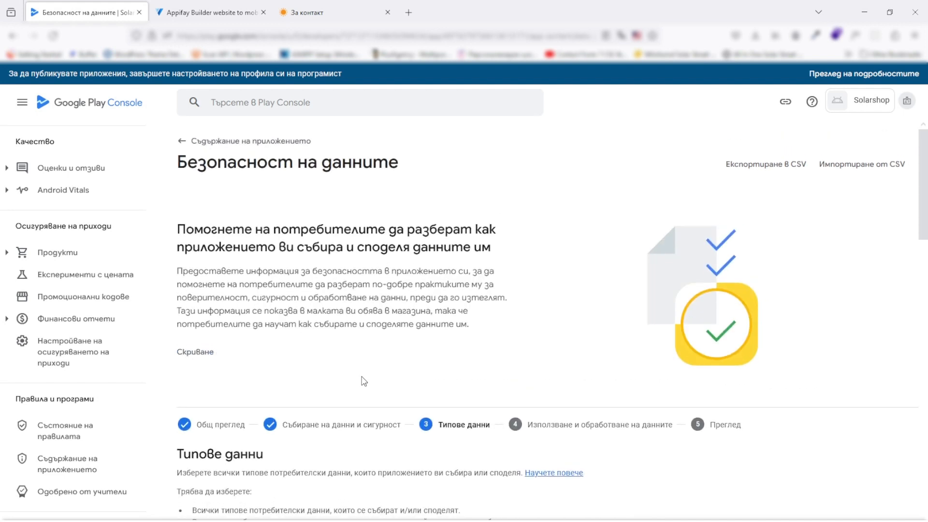
Expand the Personal info (Лични данни) data types section
scroll(364, 381, "down", 5)
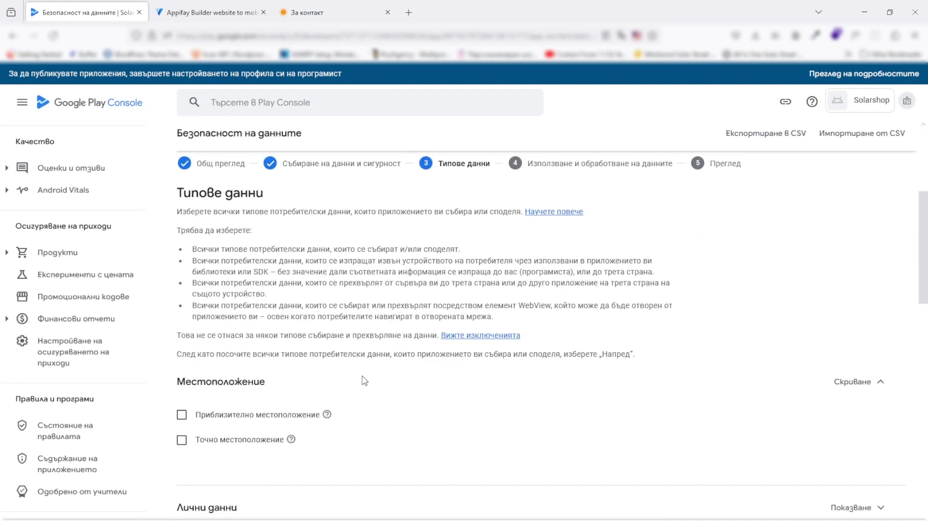
scroll(364, 381, "down", 1)
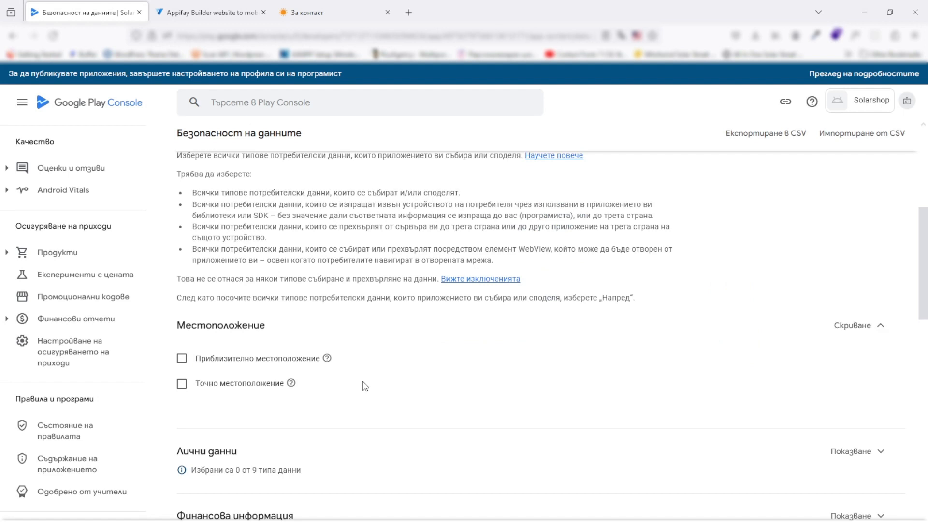
scroll(365, 385, "up", 2)
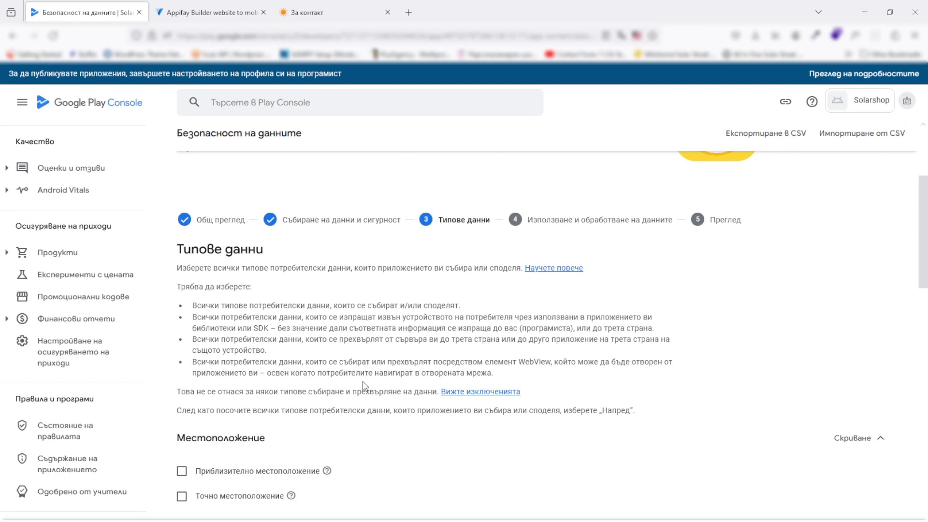
scroll(365, 385, "down", 2)
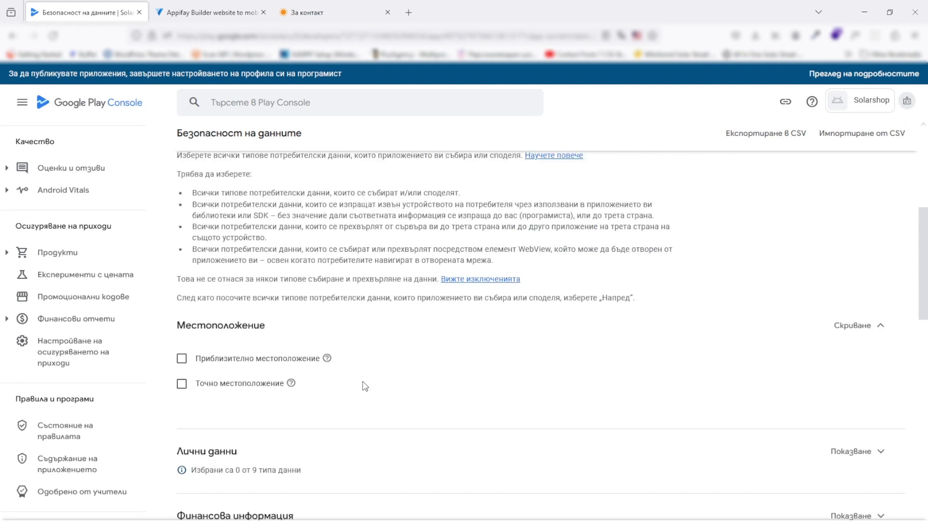
scroll(365, 385, "down", 1)
left_click(845, 394)
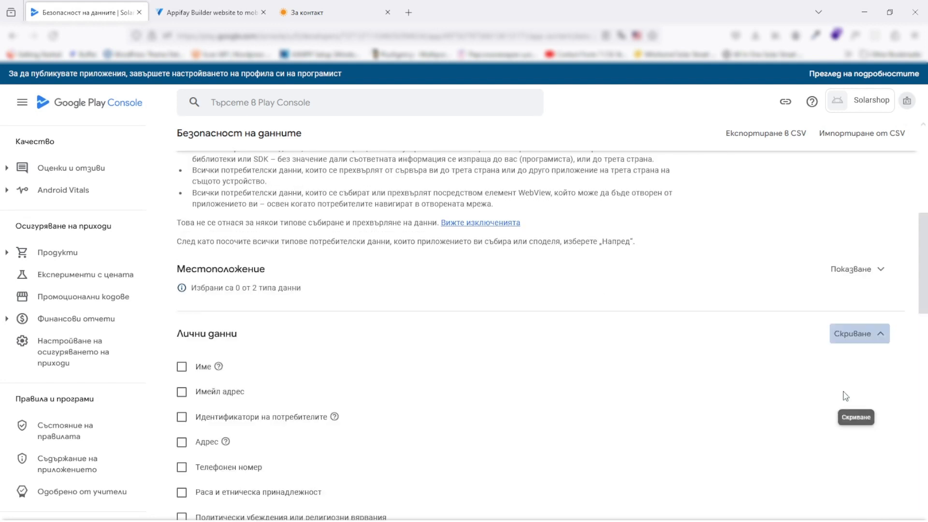
scroll(285, 337, "down", 3)
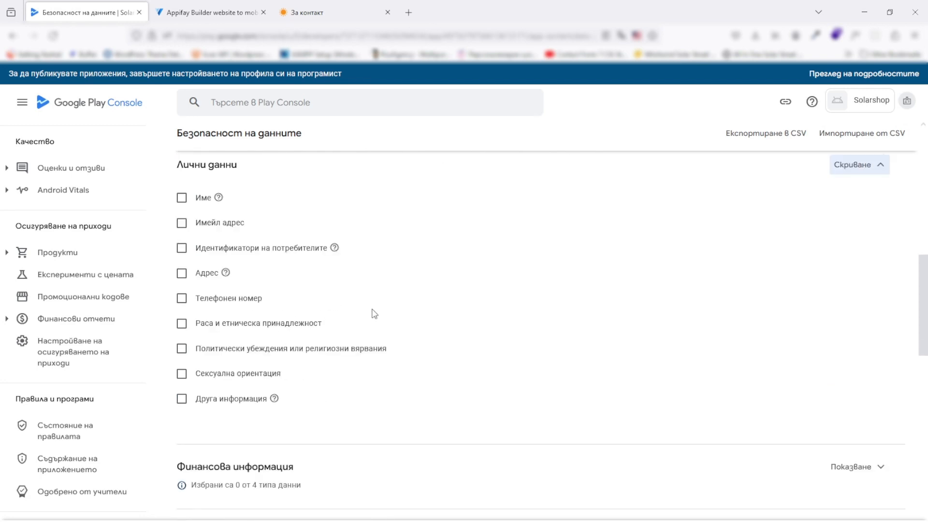
scroll(374, 314, "up", 6)
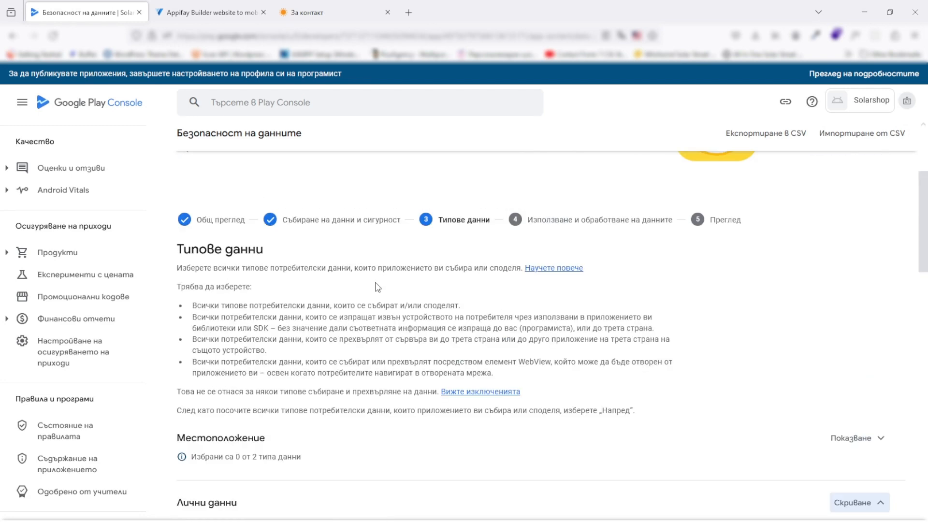
scroll(377, 290, "down", 5)
scroll(379, 296, "up", 2)
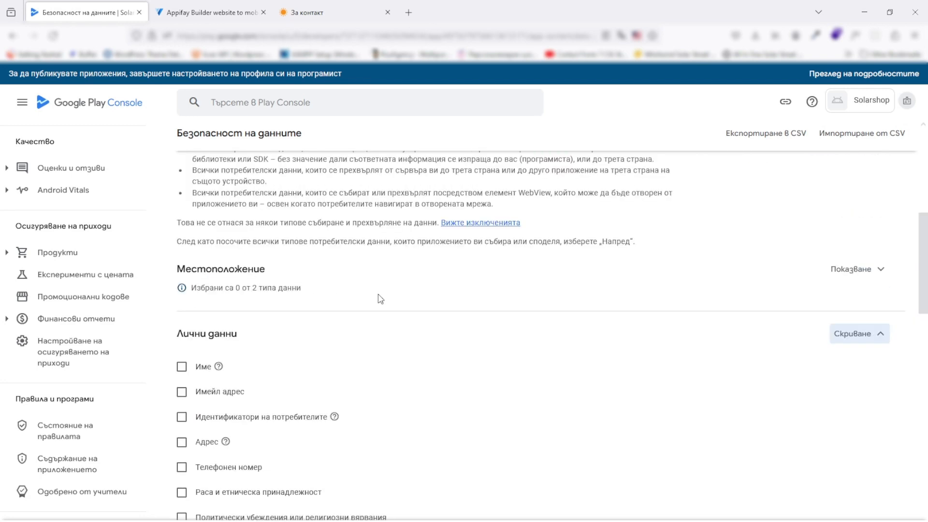
scroll(377, 290, "down", 1)
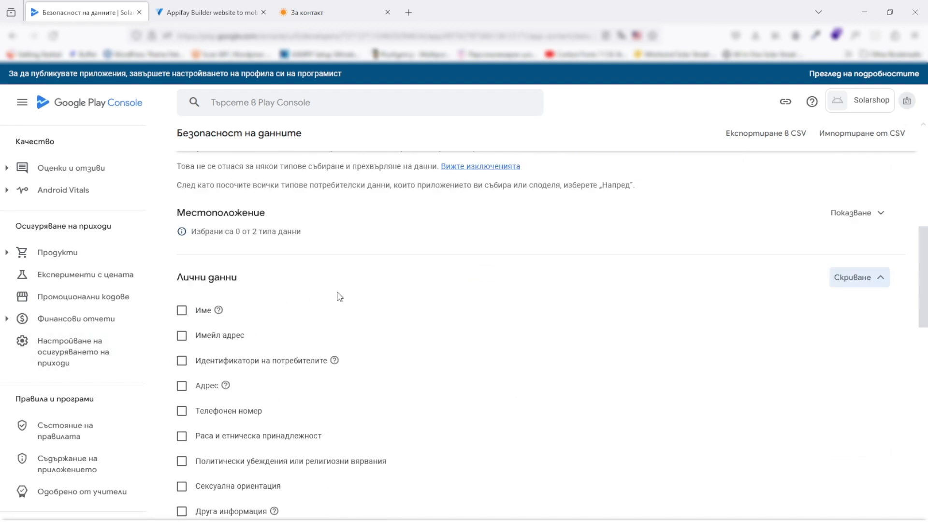
Declare name, email address, user IDs, address, phone number and sexual orientation as collected
left_click(182, 310)
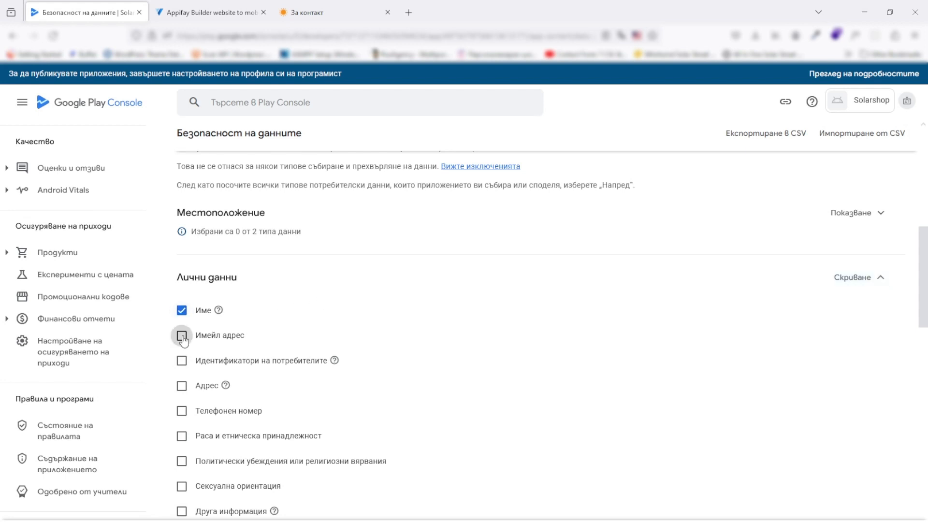
left_click(182, 338)
scroll(297, 330, "down", 2)
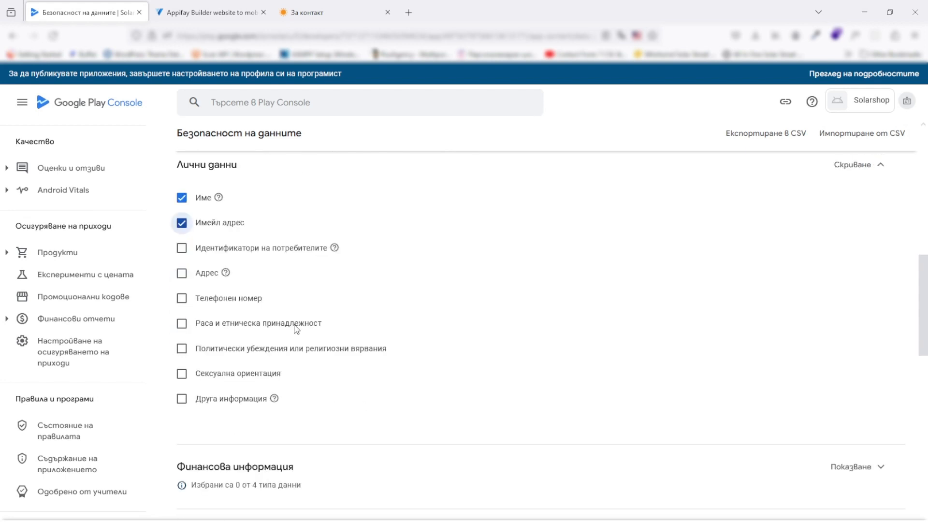
left_click(182, 247)
left_click(182, 276)
left_click(186, 302)
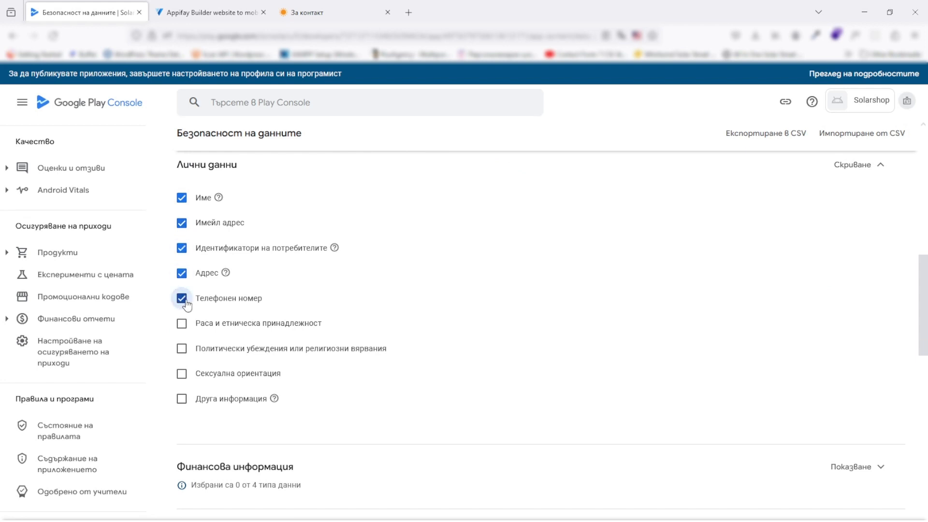
left_click(181, 374)
scroll(337, 384, "down", 2)
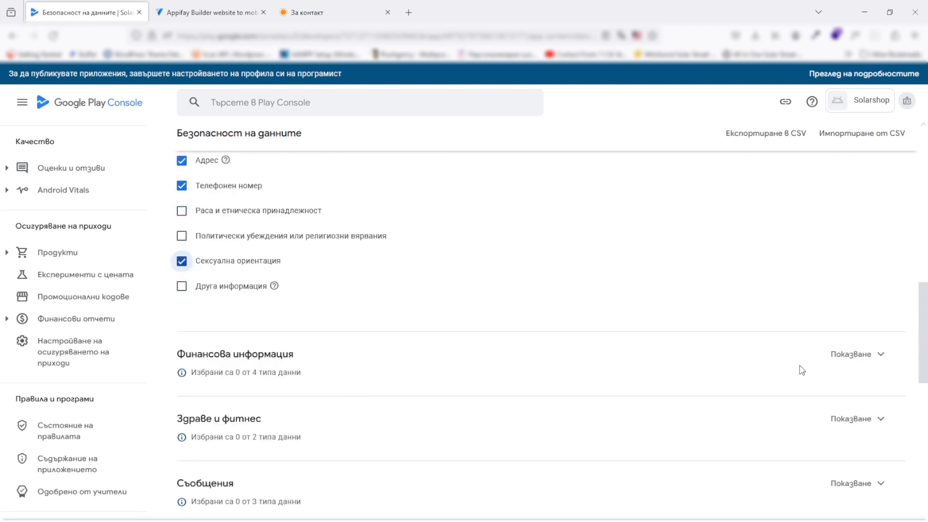
left_click(843, 355)
scroll(828, 356, "down", 4)
scroll(331, 320, "up", 2)
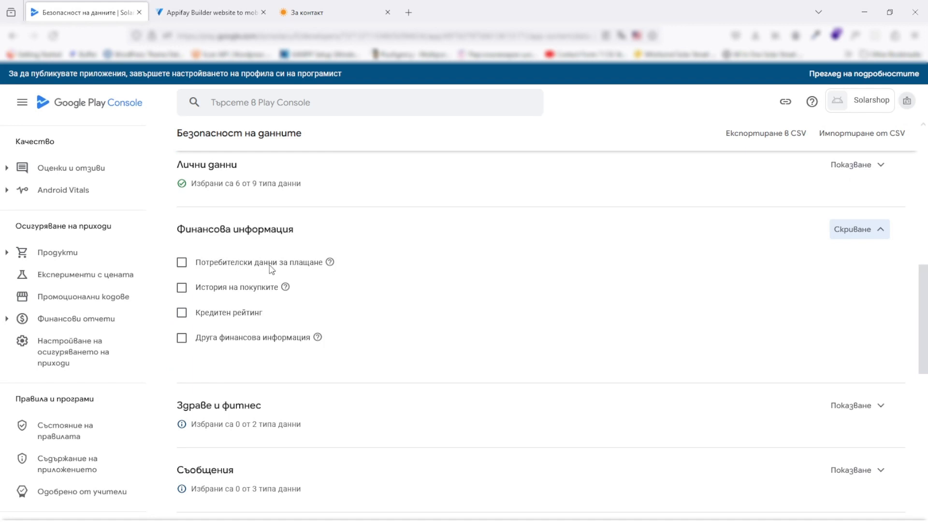
Declare payment info and purchase history as financial data, and emails as messages data
left_click(181, 262)
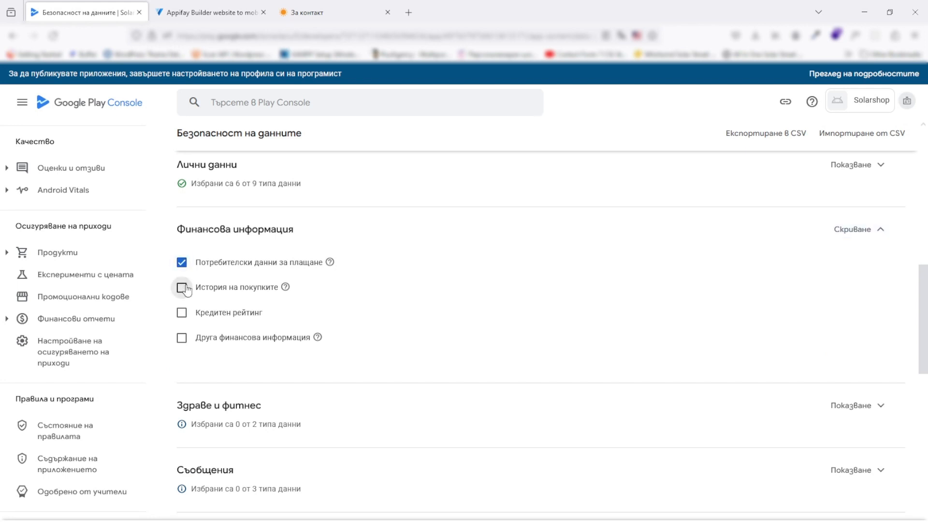
left_click(181, 288)
scroll(374, 301, "down", 1)
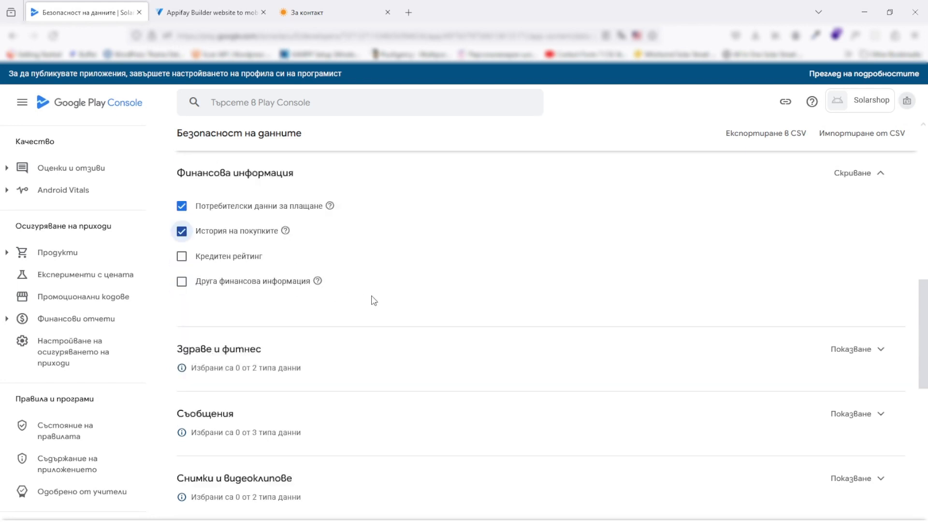
left_click(852, 350)
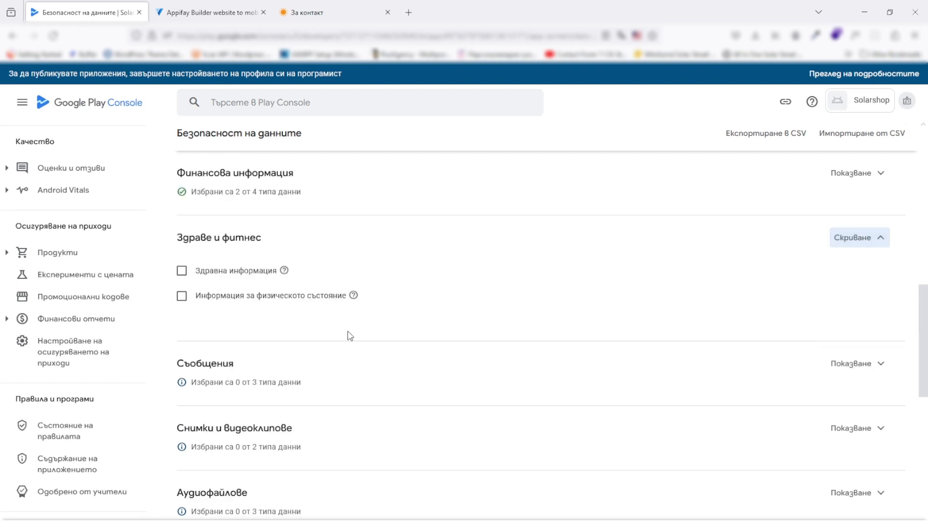
left_click(852, 370)
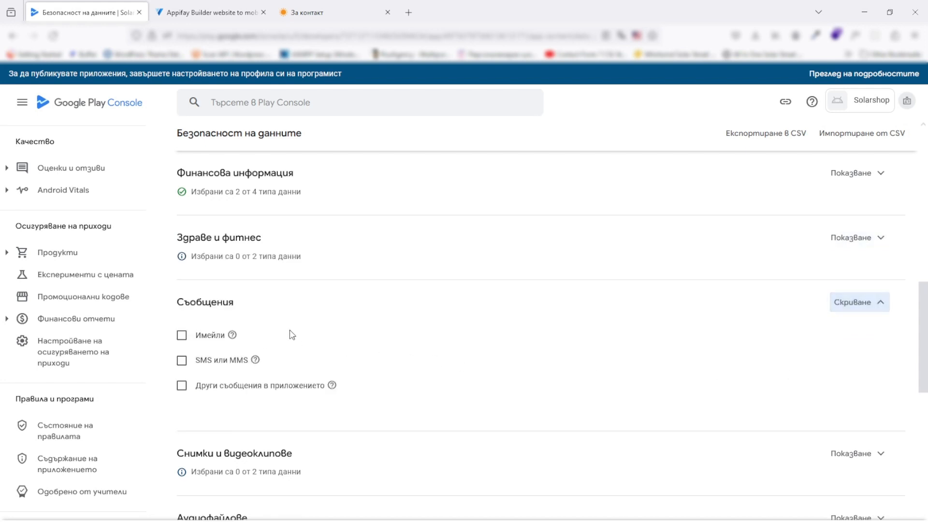
left_click(177, 340)
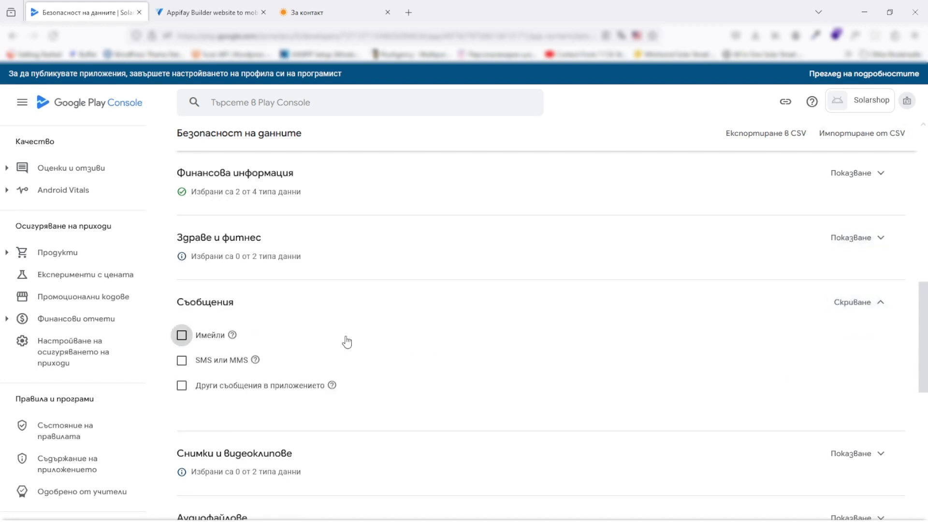
Expand the Photos and videos, Audio files and App activity data type sections
scroll(352, 341, "down", 2)
scroll(351, 341, "down", 1)
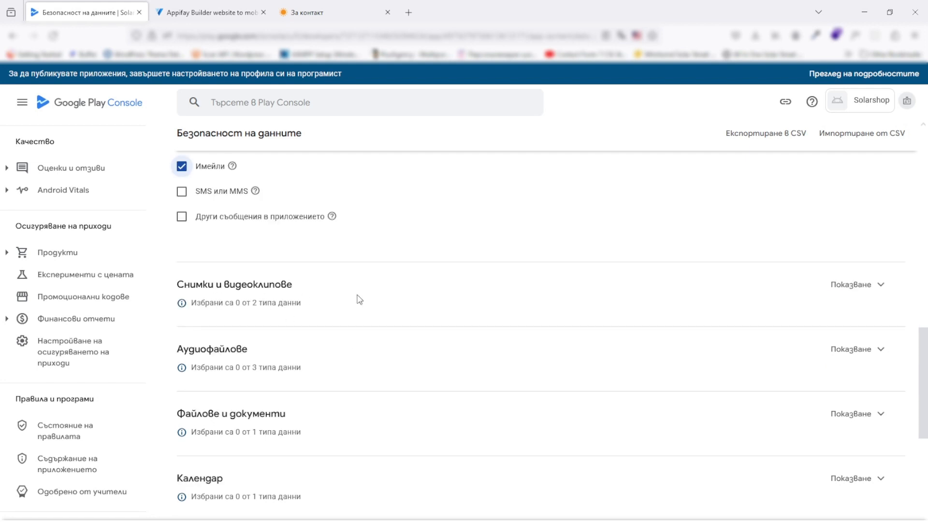
left_click(861, 288)
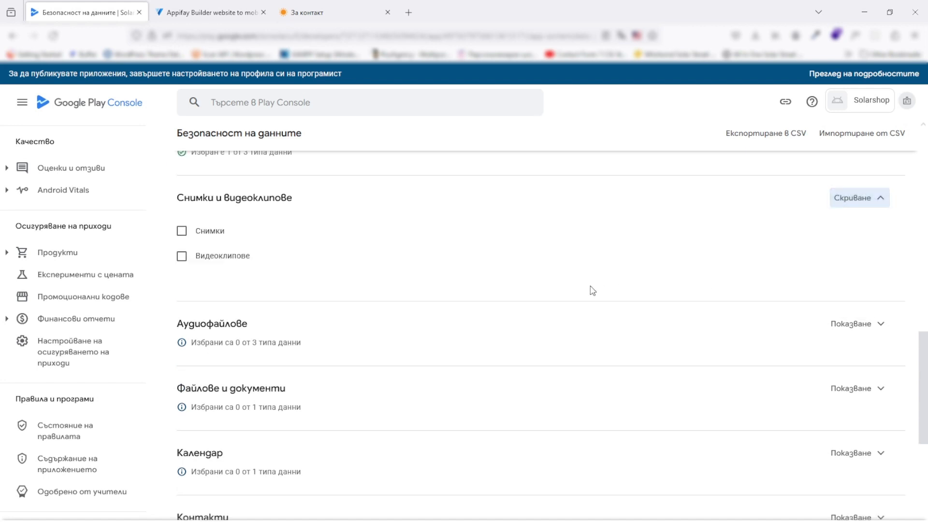
scroll(561, 296, "down", 1)
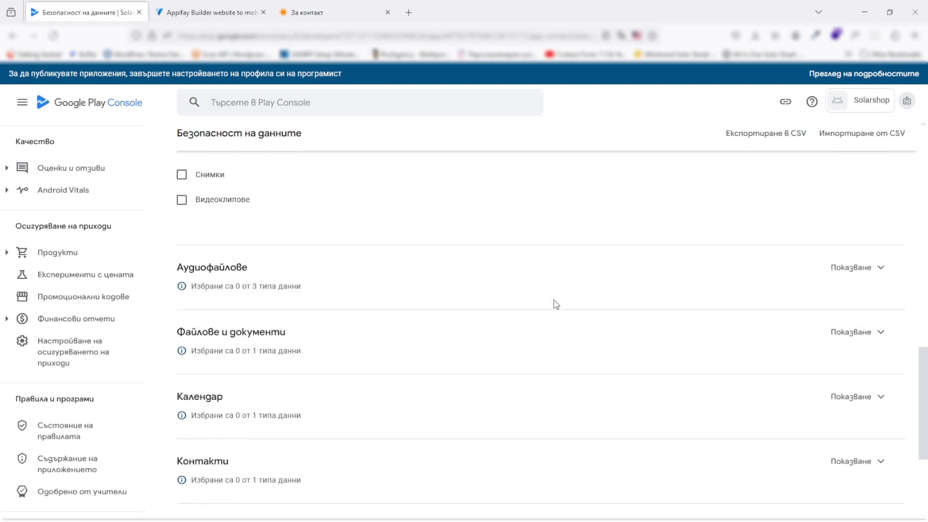
left_click(847, 267)
scroll(483, 296, "down", 3)
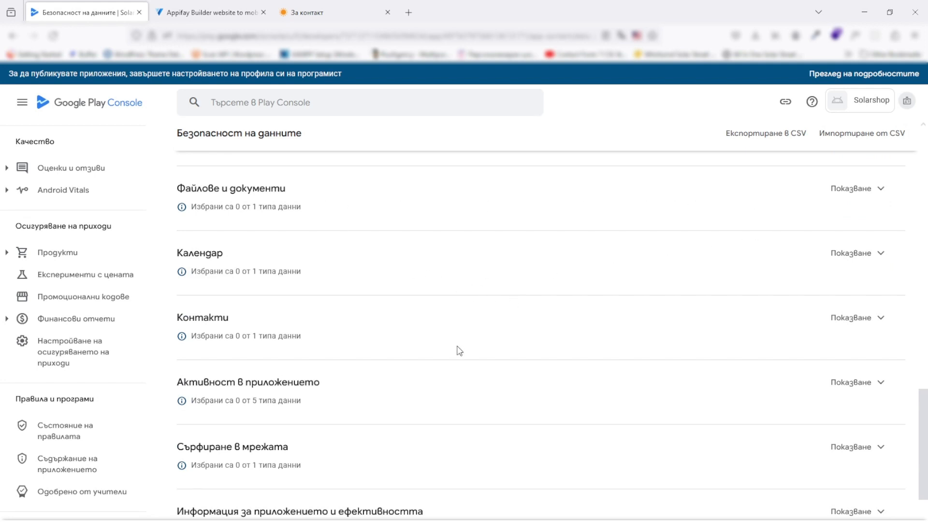
left_click(856, 384)
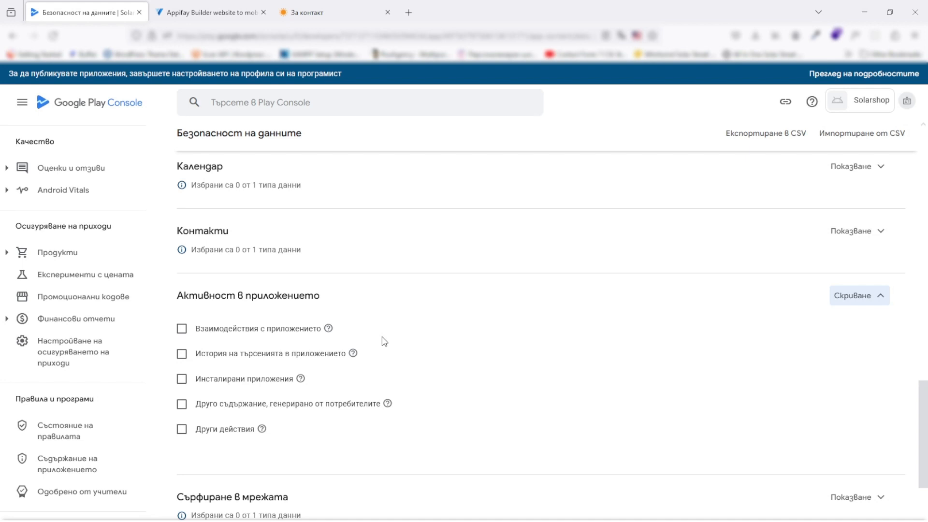
Declare in-app search history under App activity, leaving App interactions unselected
mouse_move(355, 356)
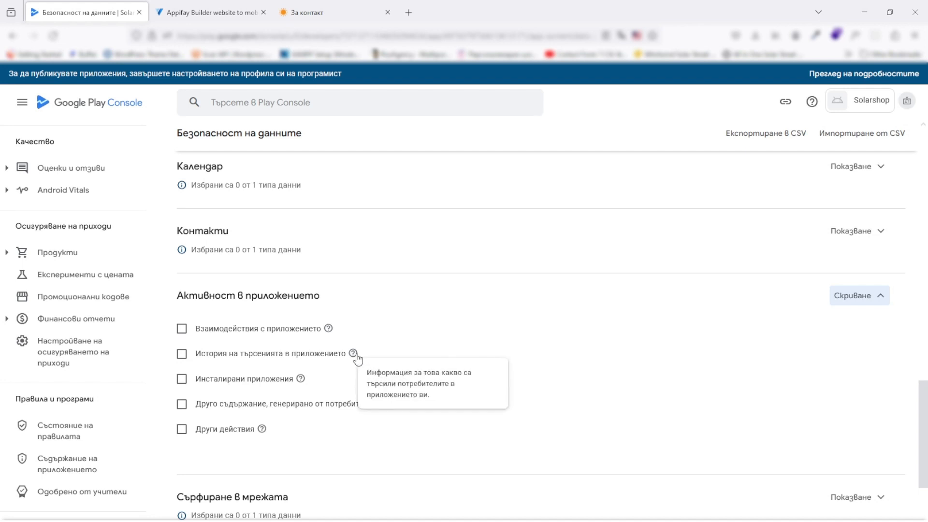
left_click(182, 354)
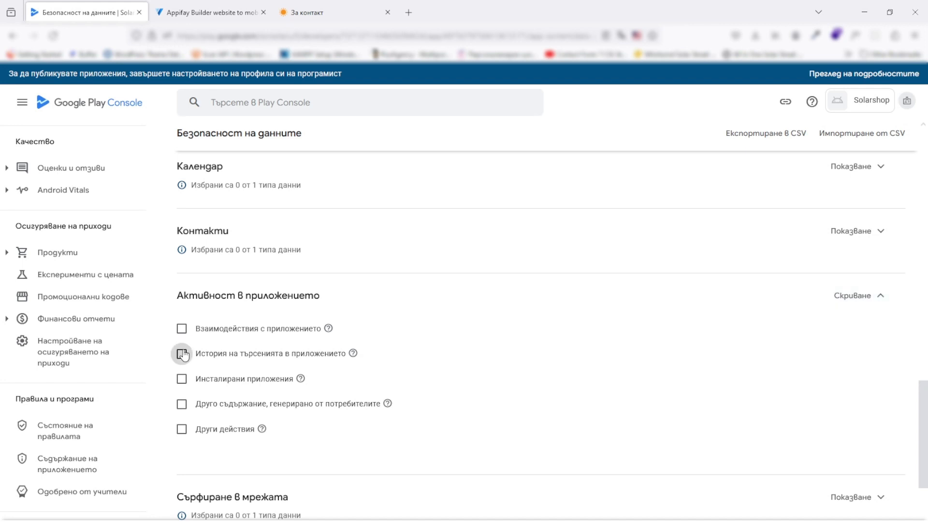
mouse_move(332, 329)
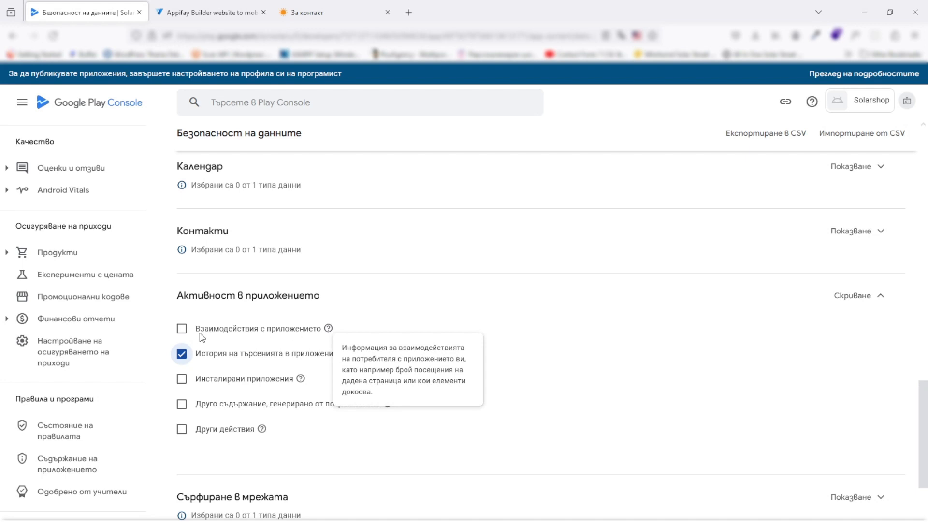
left_click(182, 328)
scroll(407, 337, "down", 3)
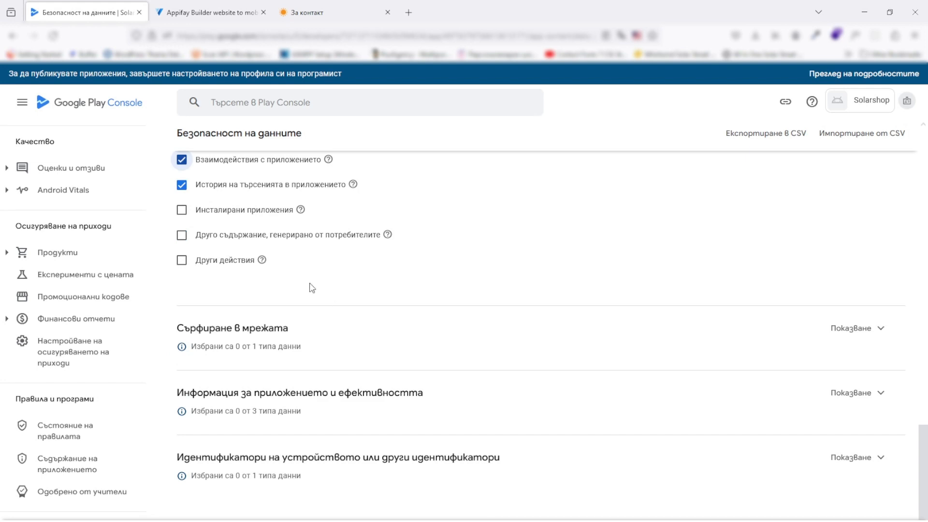
left_click(181, 159)
Expand Web browsing, App info and performance, and Device or other identifiers to review them
left_click(862, 334)
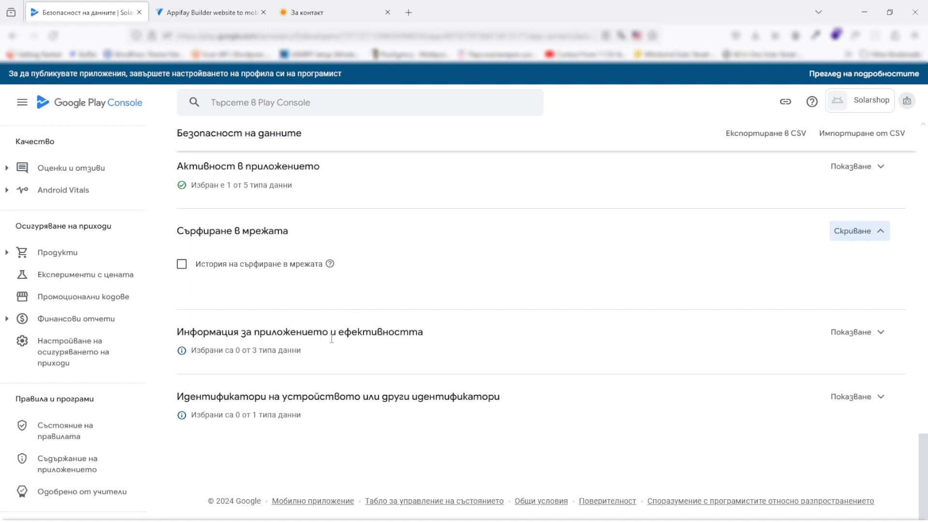
left_click(847, 338)
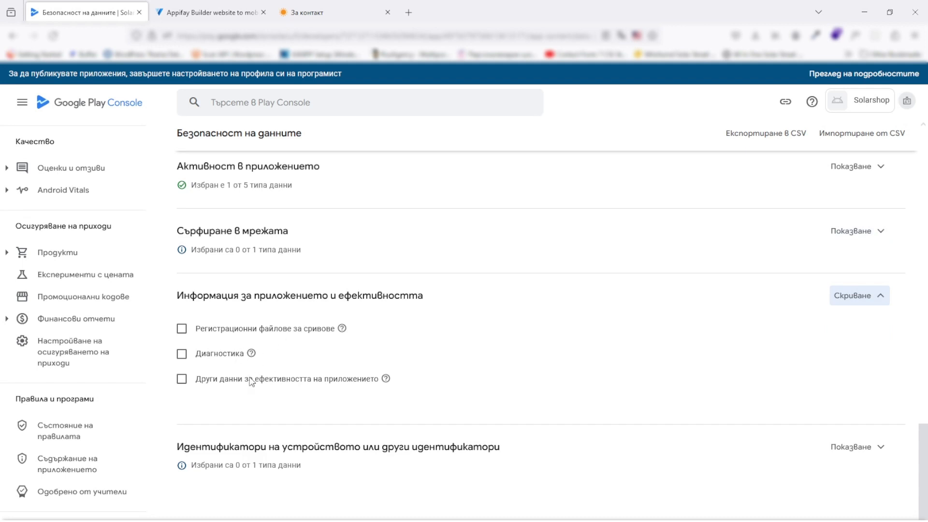
scroll(309, 393, "down", 1)
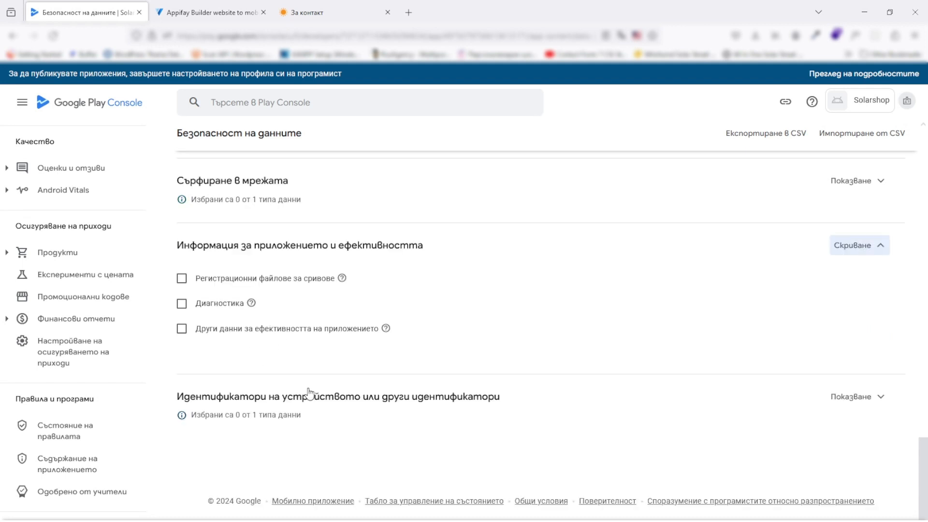
left_click(875, 411)
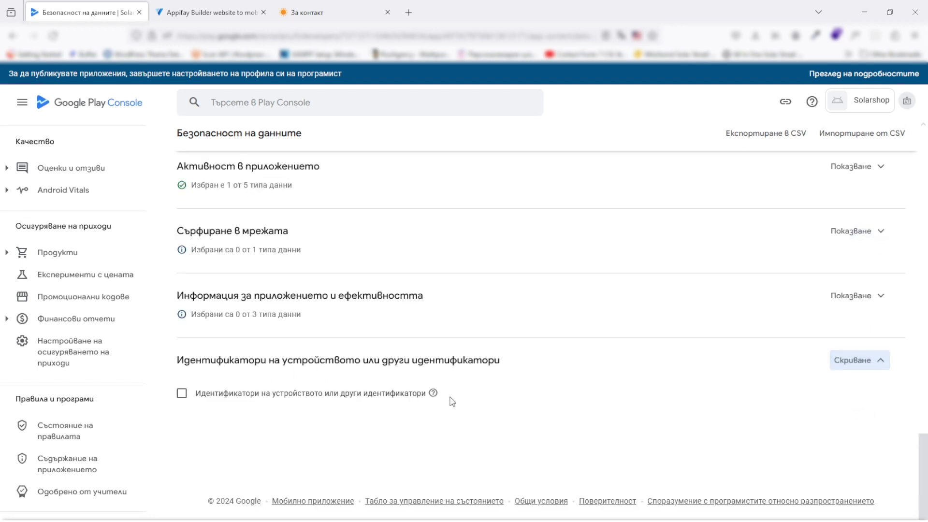
mouse_move(436, 397)
scroll(613, 395, "up", 15)
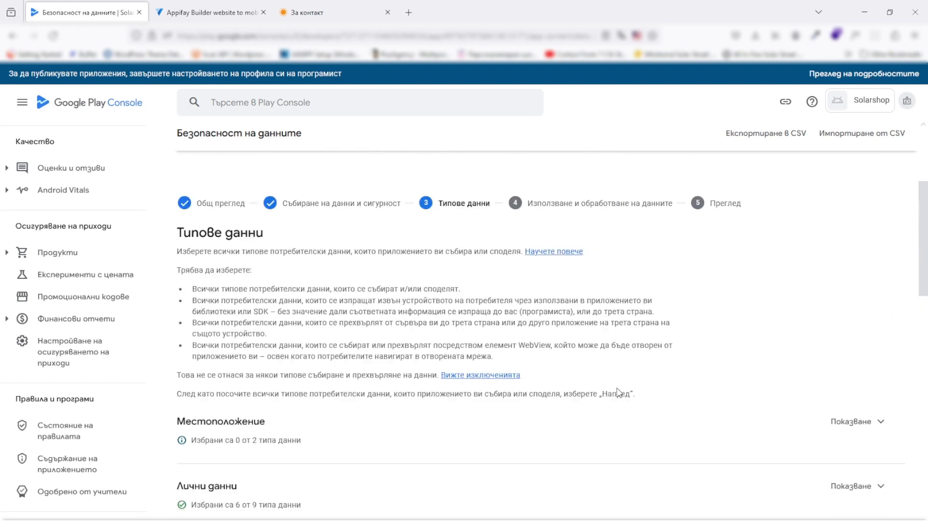
scroll(615, 390, "up", 2)
scroll(615, 389, "down", 10)
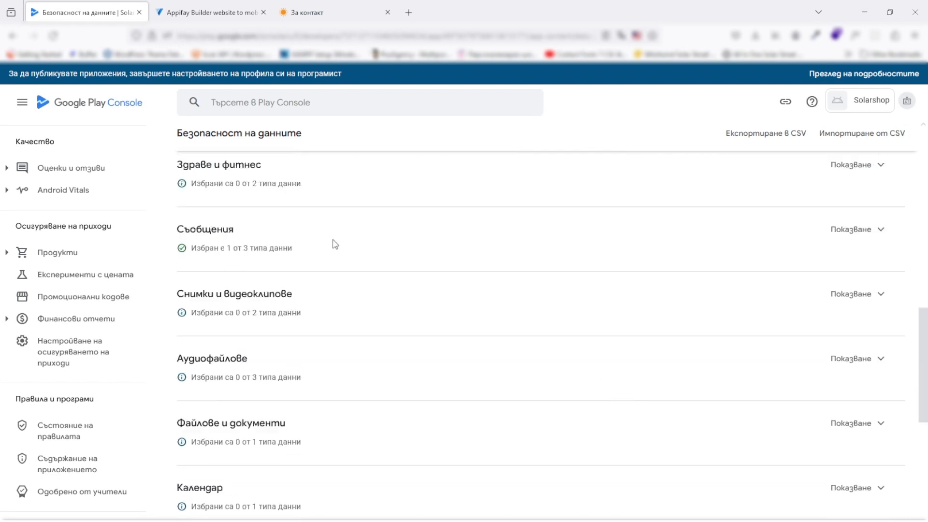
scroll(335, 244, "down", 8)
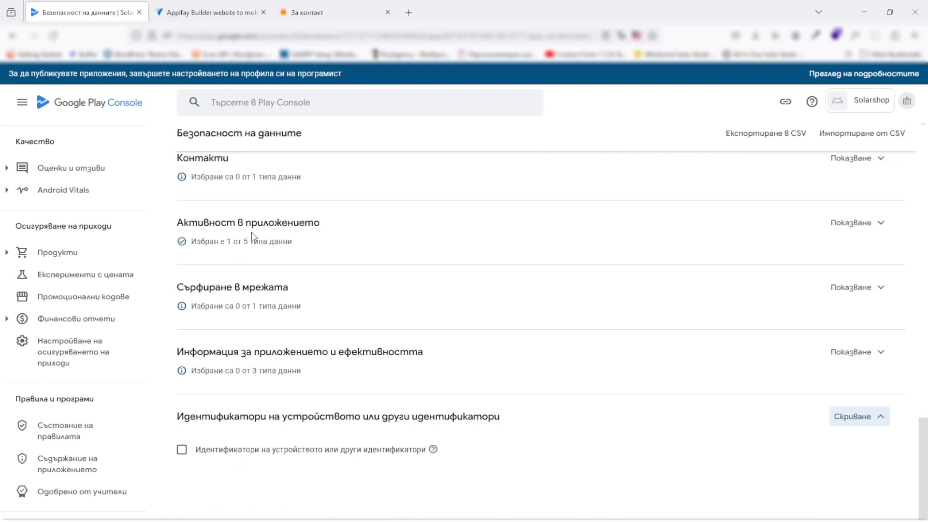
scroll(253, 237, "down", 1)
Advance the Data safety form to step 4, data usage and handling
left_click(884, 521)
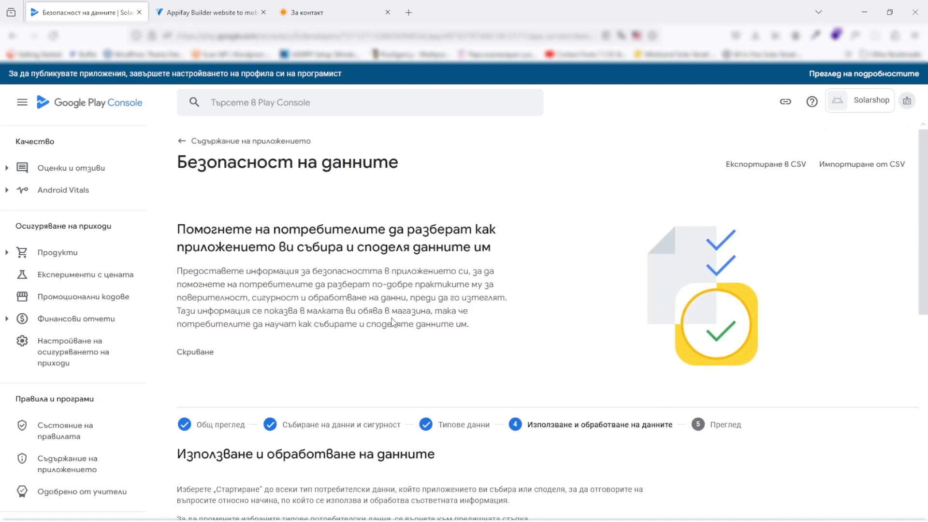
scroll(394, 322, "down", 7)
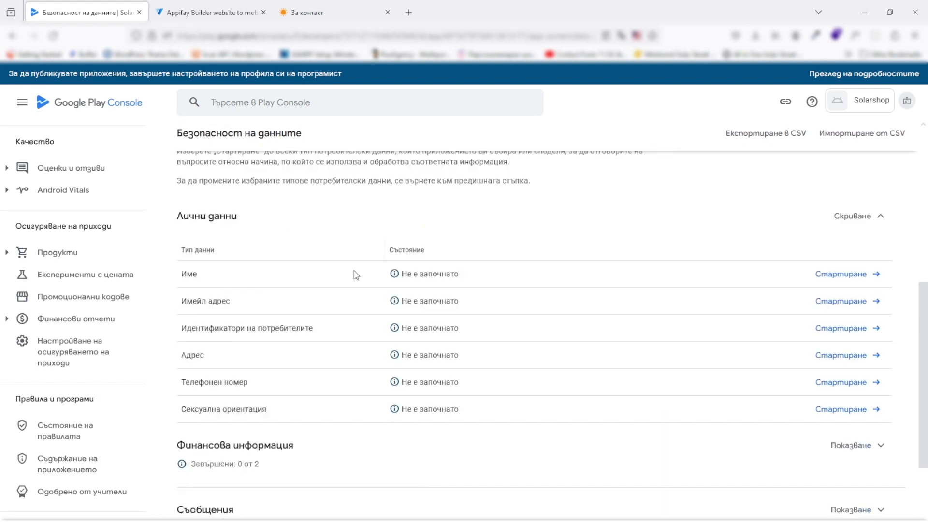
scroll(356, 275, "down", 4)
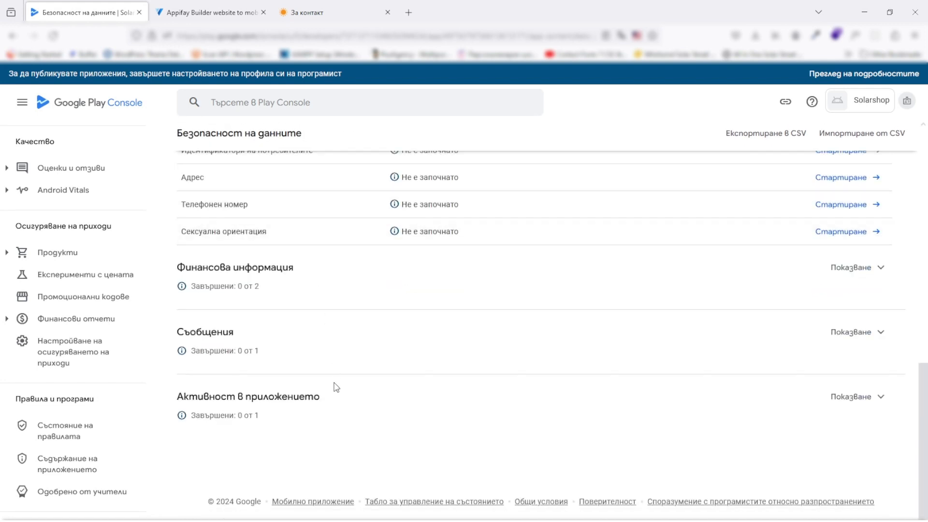
scroll(338, 377, "up", 4)
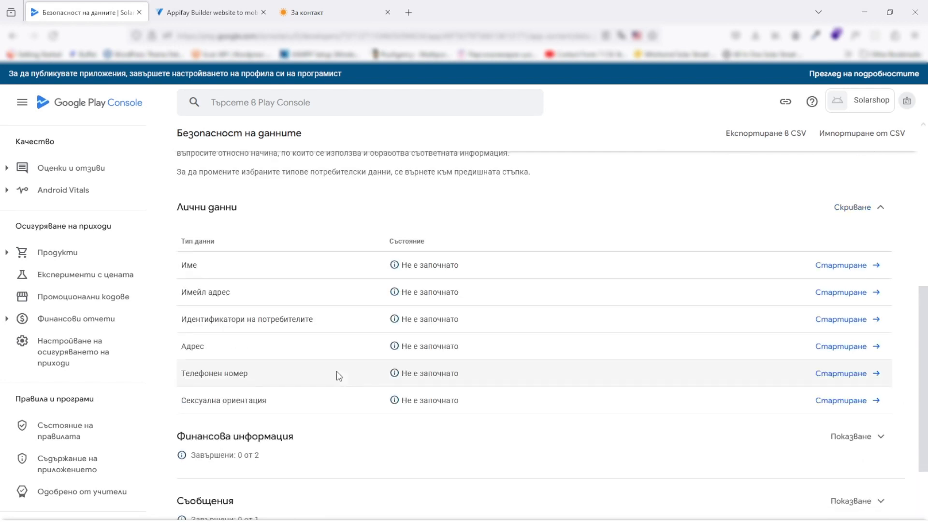
scroll(373, 341, "down", 2)
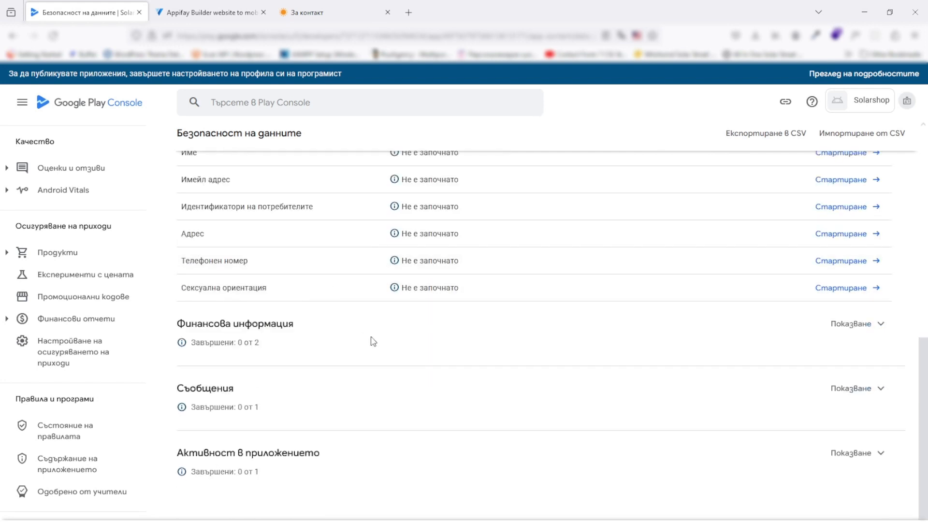
Expand Financial info and start the usage questions for the Name data type
left_click(861, 338)
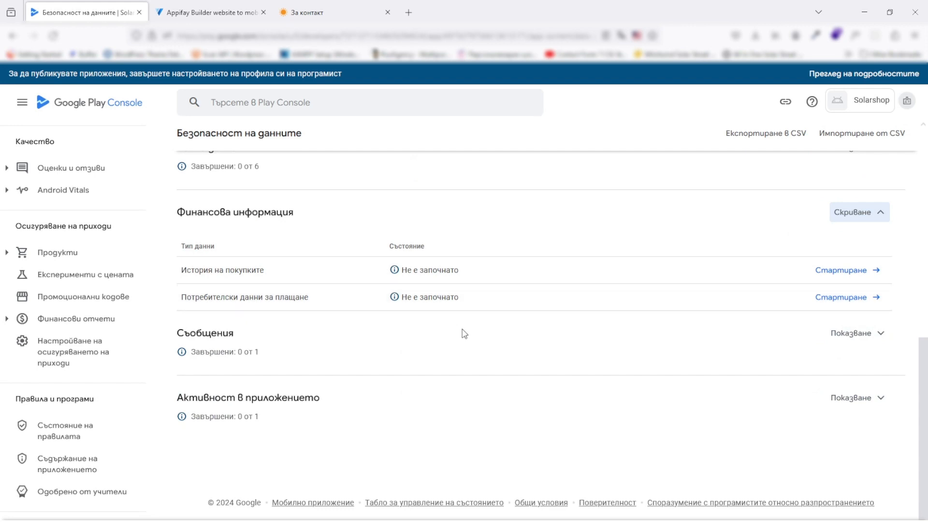
scroll(582, 367, "up", 7)
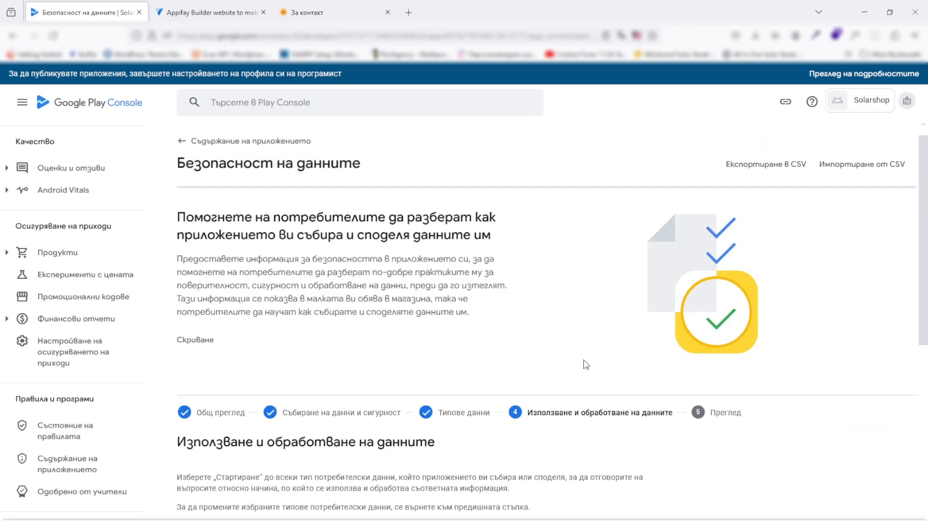
scroll(584, 365, "down", 5)
scroll(584, 366, "down", 2)
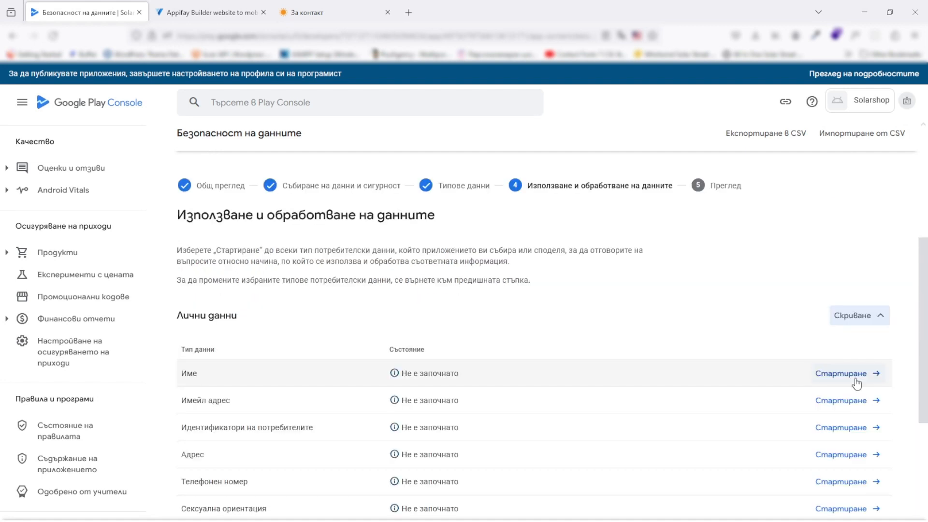
left_click(854, 378)
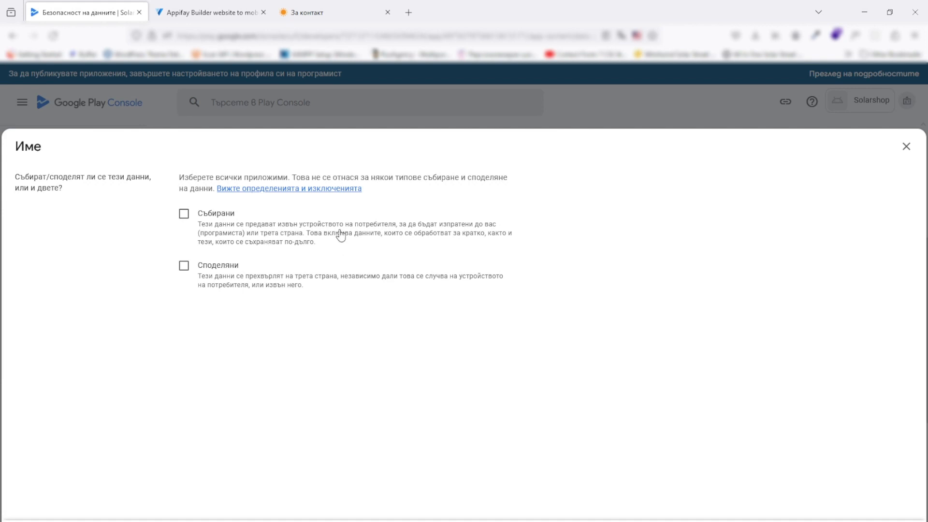
Mark Name as collected and look through its processing and purpose questions
left_click(184, 213)
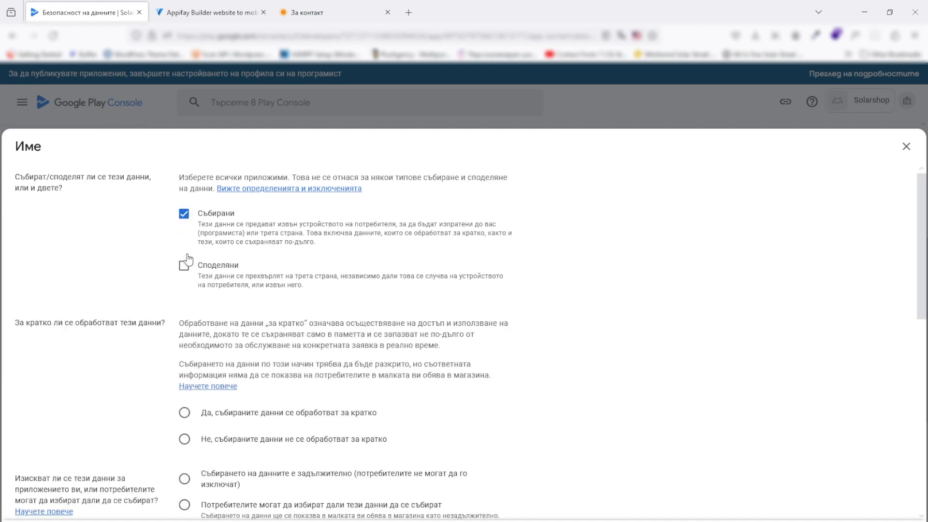
scroll(183, 262, "down", 4)
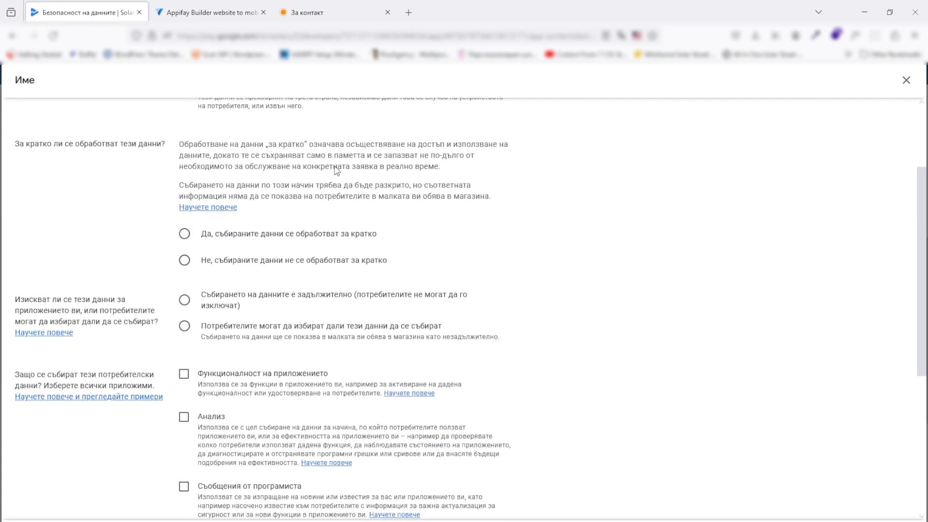
scroll(332, 172, "down", 3)
scroll(286, 254, "down", 3)
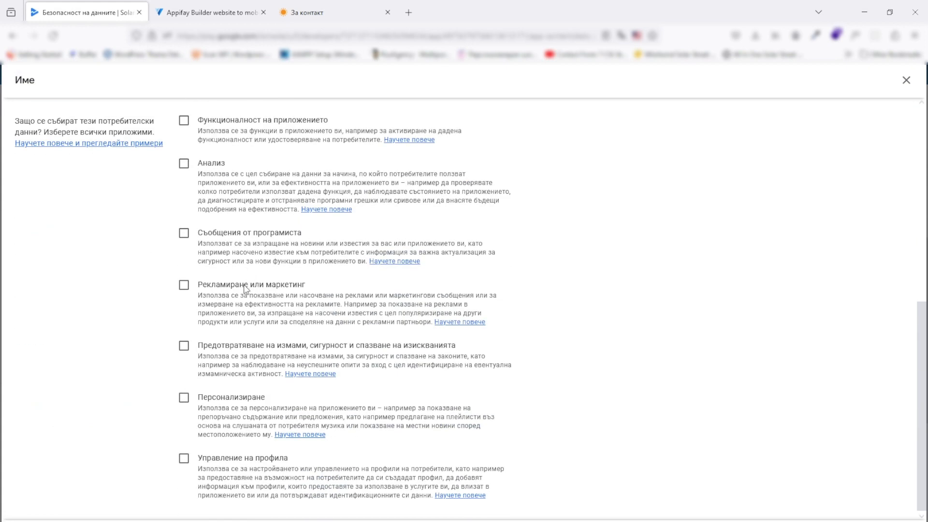
scroll(238, 336, "up", 1)
scroll(238, 337, "up", 6)
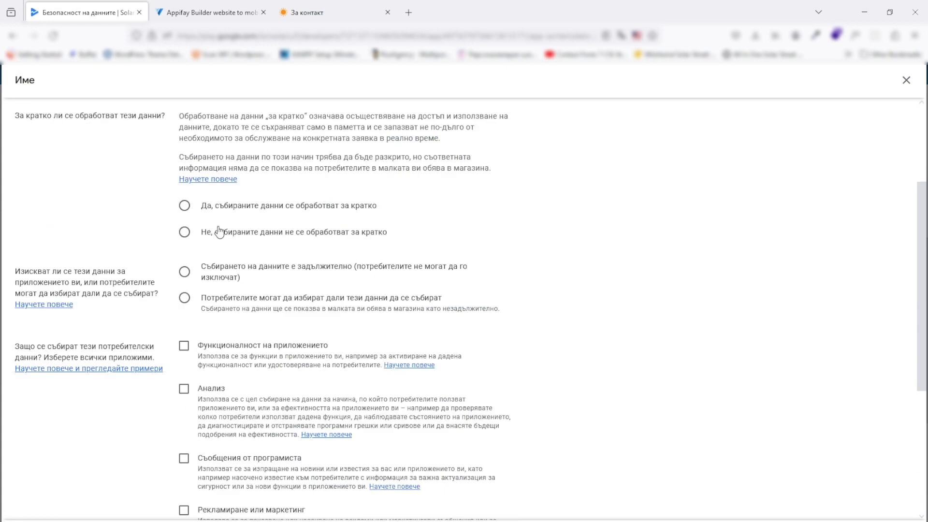
scroll(242, 302, "up", 3)
scroll(278, 235, "down", 3)
scroll(536, 302, "down", 5)
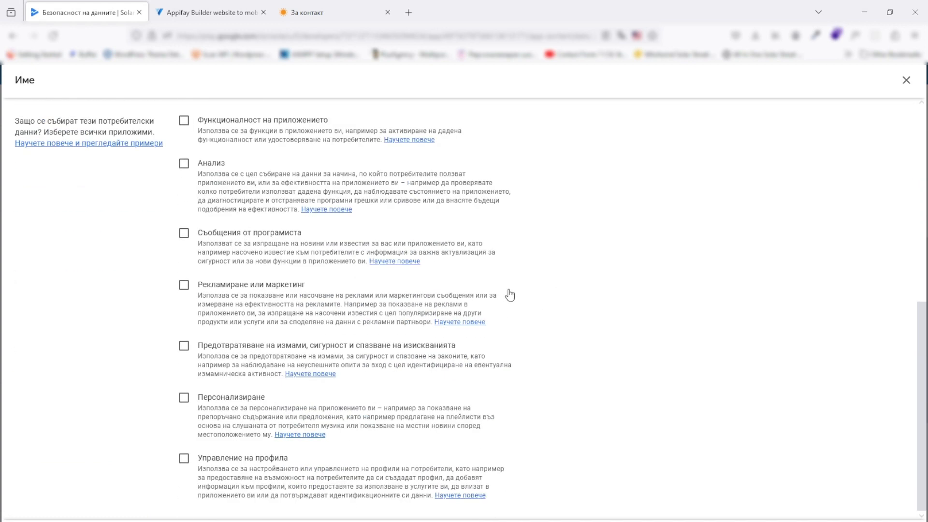
scroll(526, 267, "up", 10)
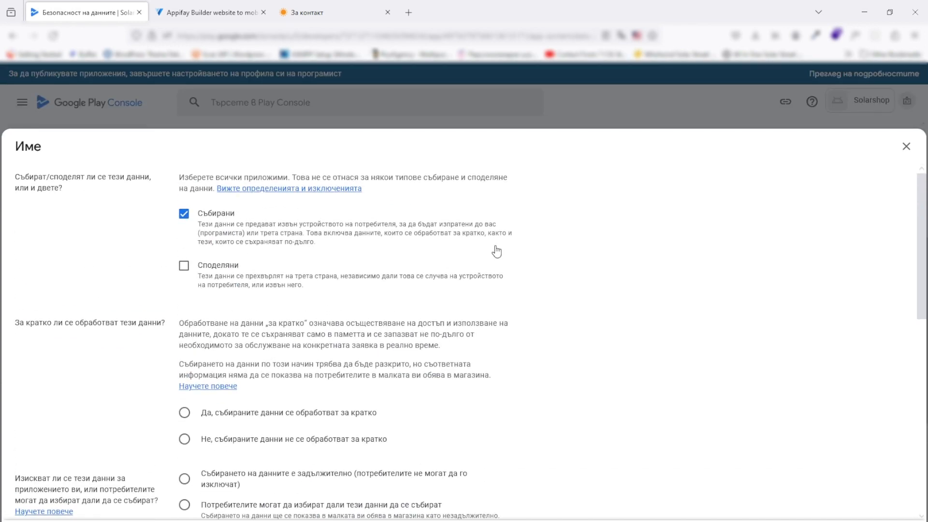
scroll(473, 262, "down", 7)
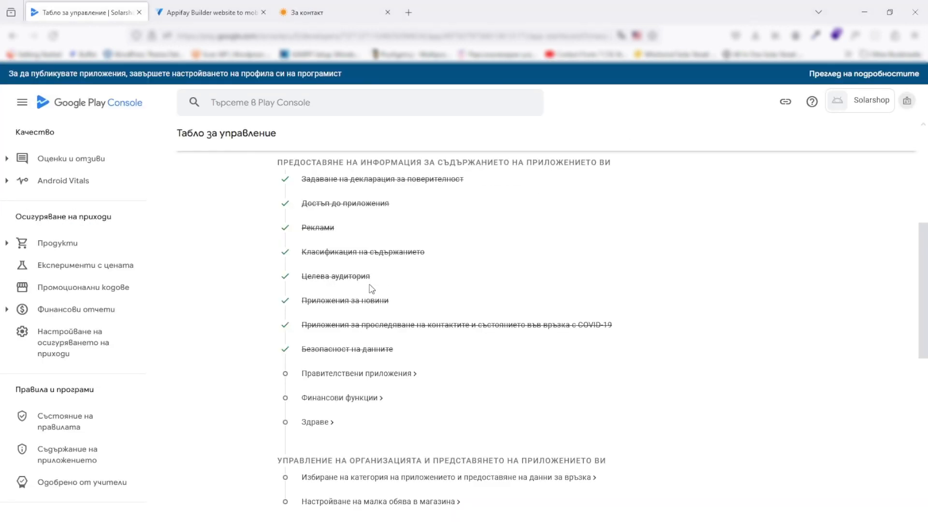
Review the dashboard setup checklist, then go to the App content (Съдържание на приложението) page
scroll(298, 286, "up", 2)
scroll(298, 286, "down", 1)
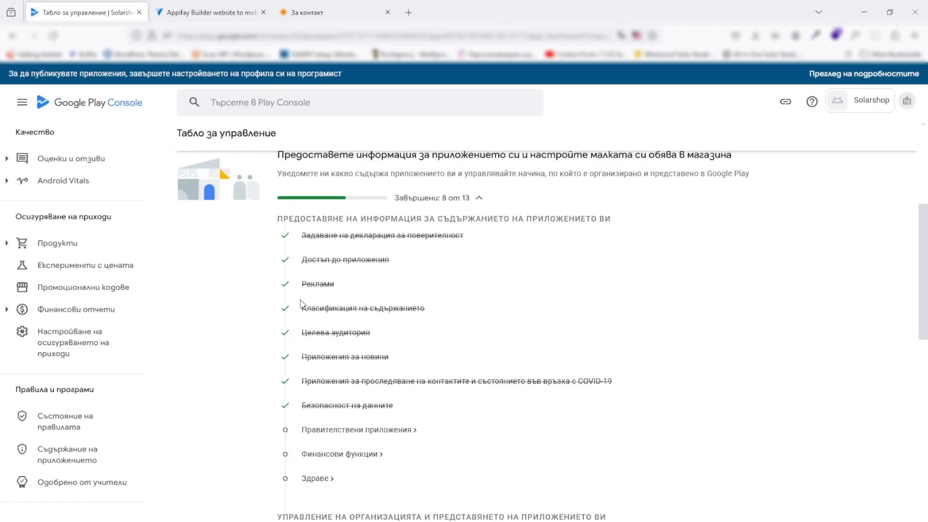
scroll(292, 272, "up", 2)
scroll(291, 271, "up", 2)
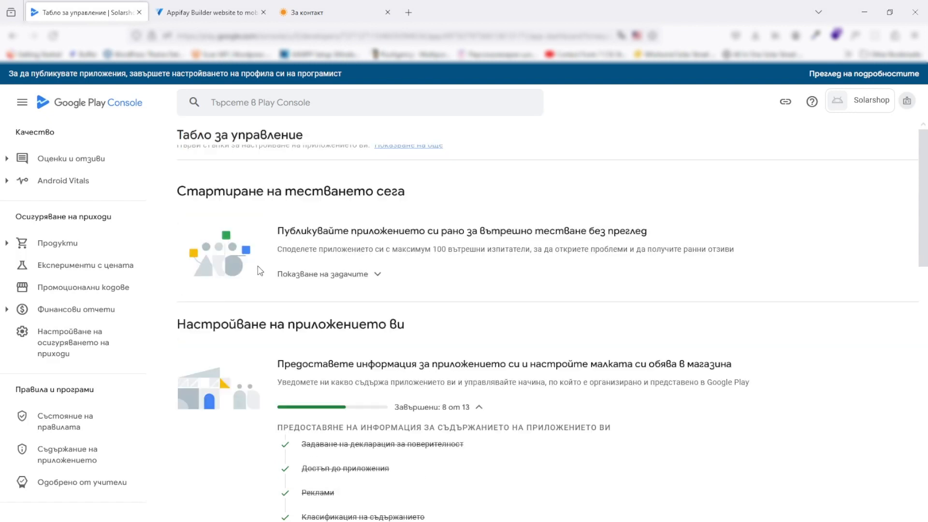
scroll(314, 269, "down", 2)
scroll(340, 263, "down", 2)
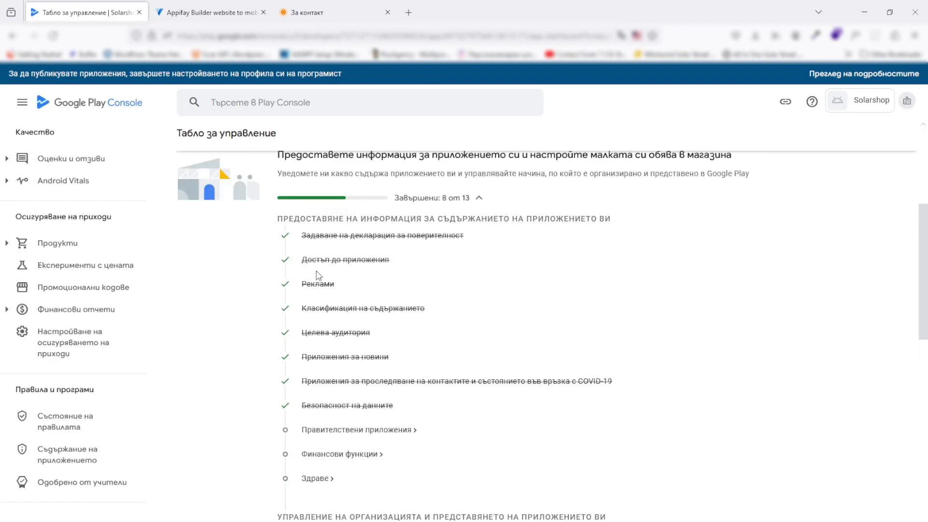
scroll(345, 465, "down", 2)
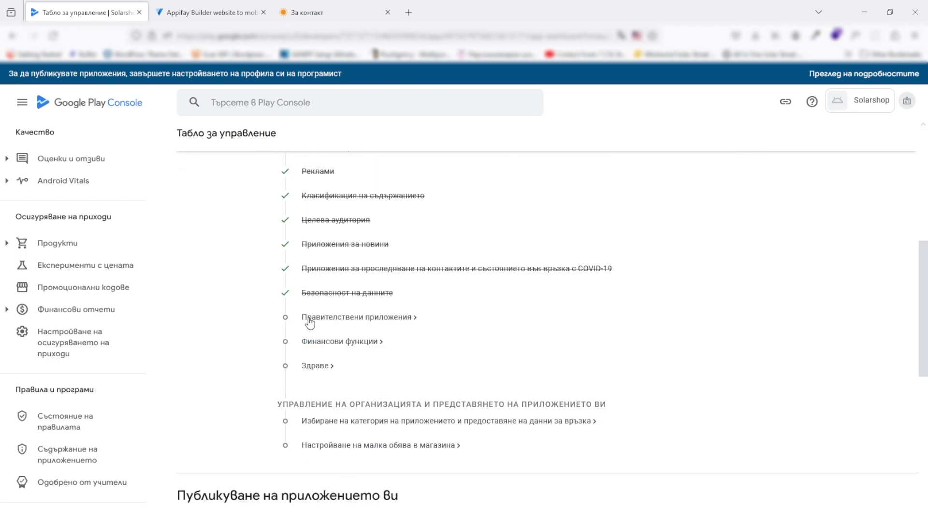
scroll(355, 319, "up", 2)
scroll(355, 318, "up", 4)
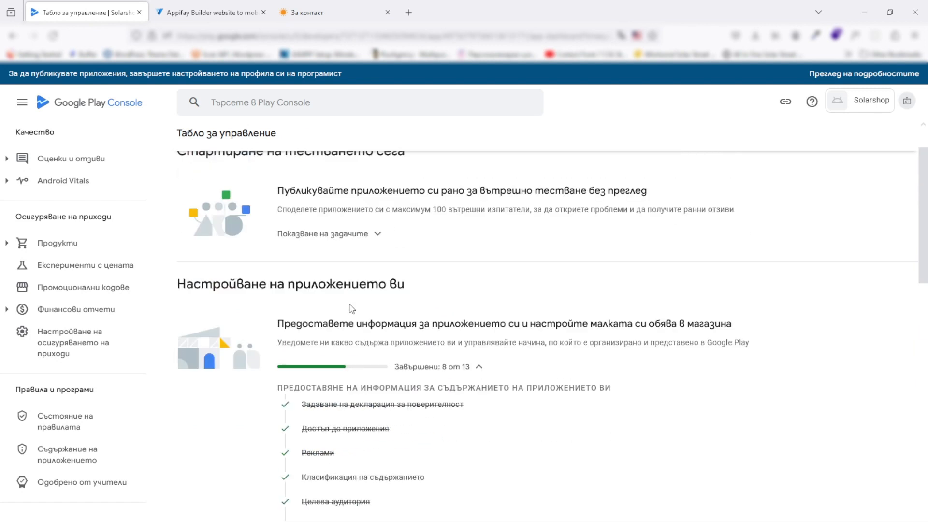
scroll(338, 248, "down", 2)
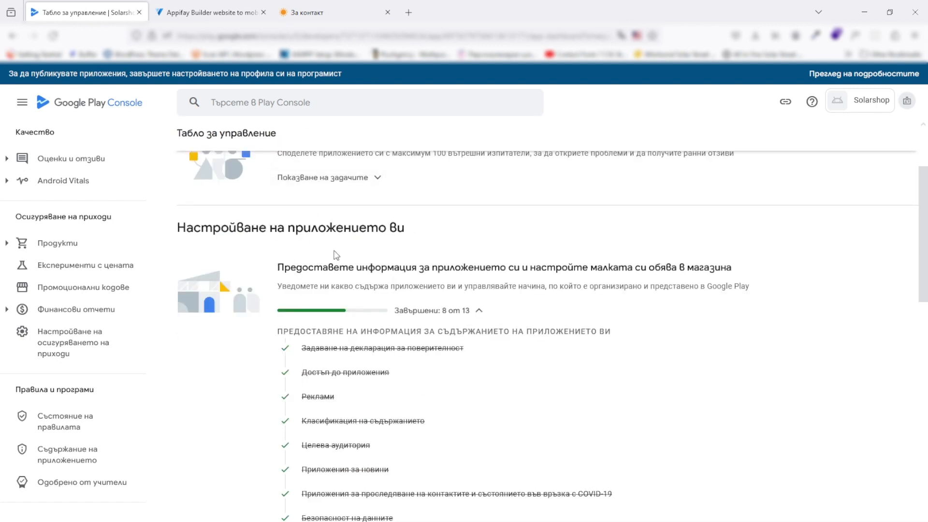
scroll(336, 254, "down", 2)
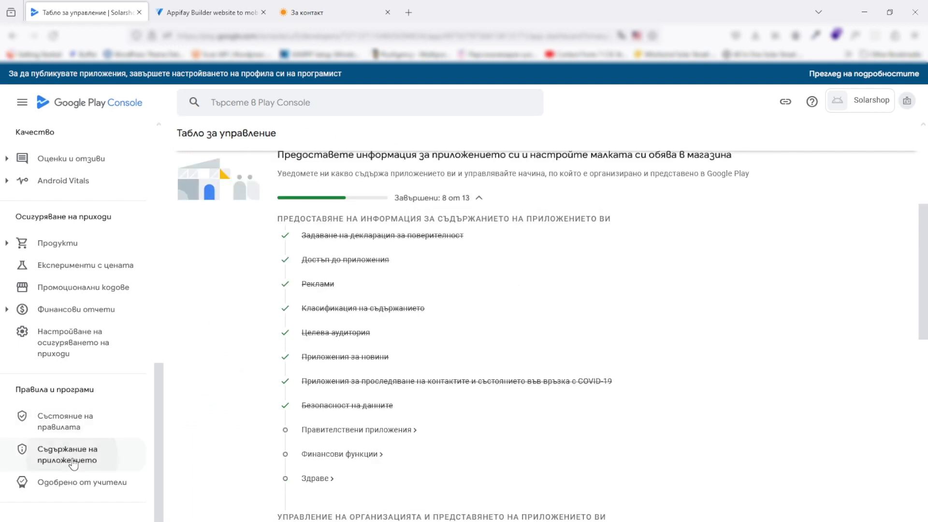
left_click(168, 451)
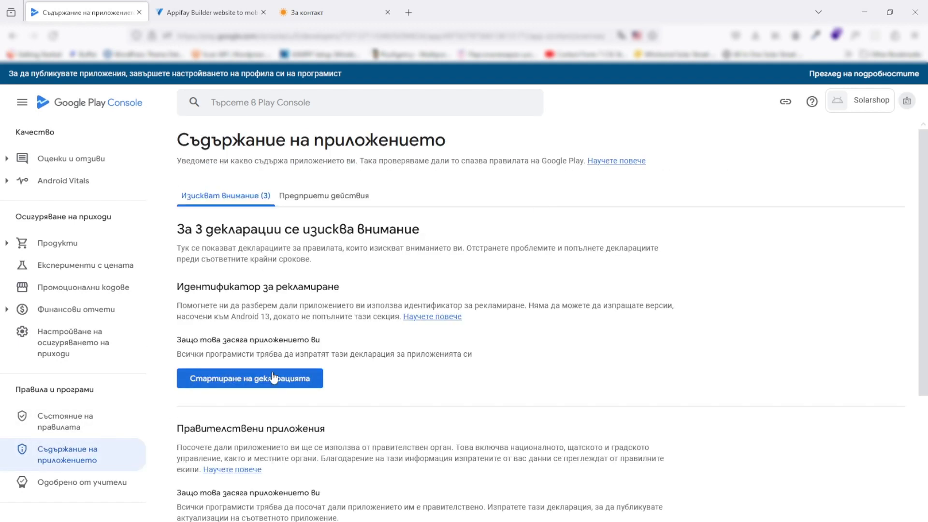
Answer No to the Advertising ID declaration
left_click(274, 385)
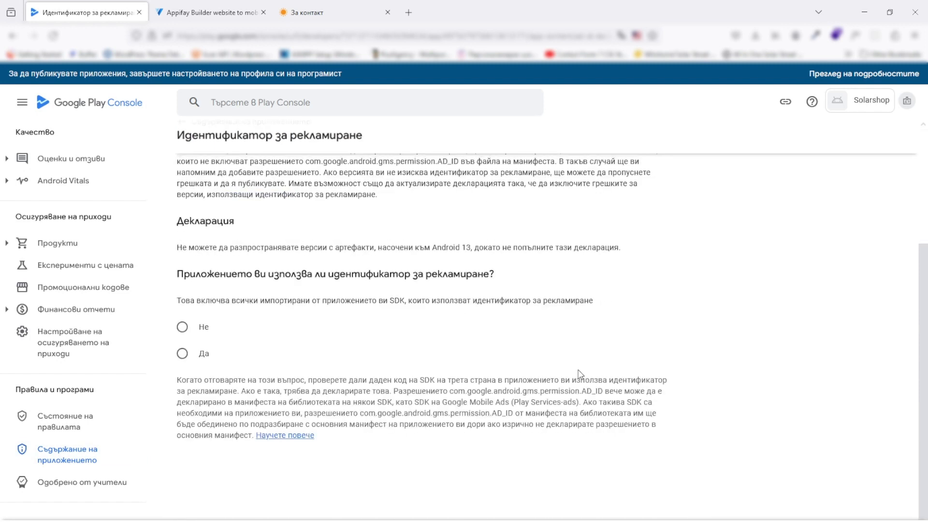
scroll(579, 373, "down", 3)
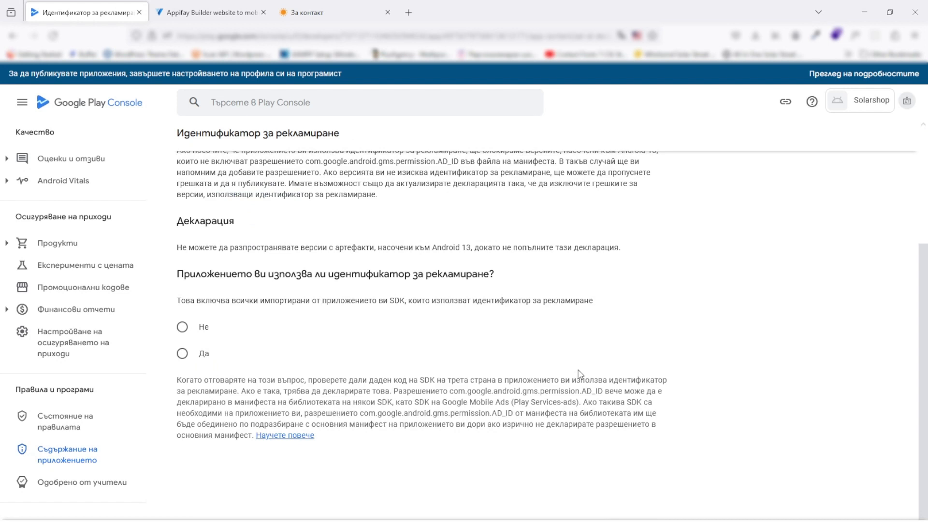
left_click(183, 328)
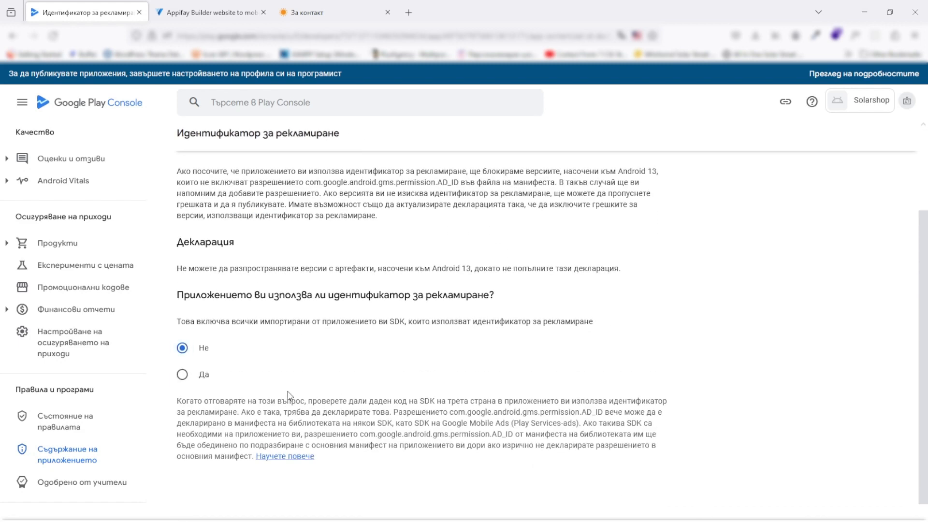
left_click(96, 453)
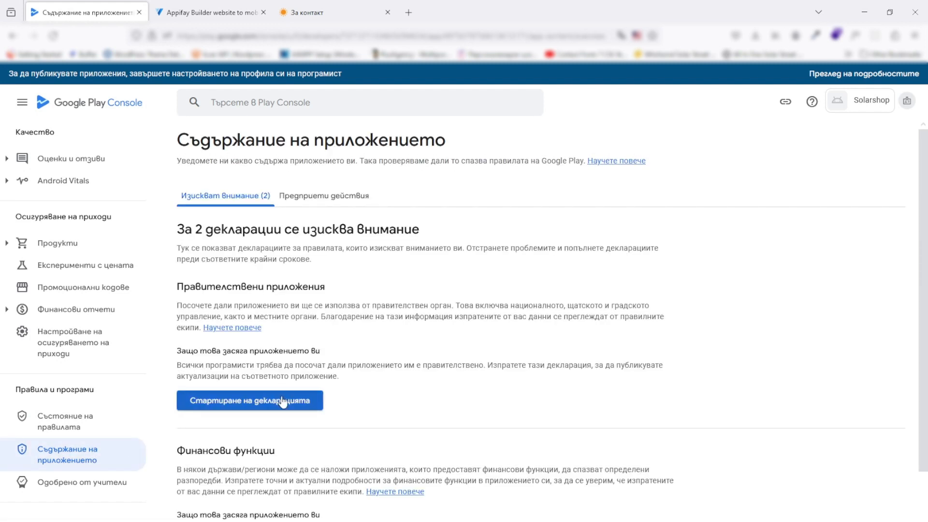
Answer No to the Government apps declaration and return to App content
left_click(282, 401)
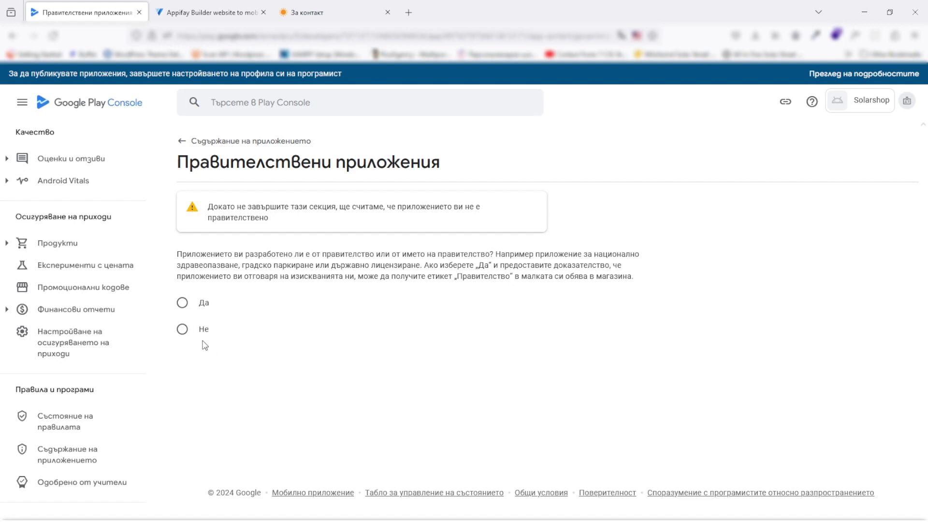
left_click(183, 329)
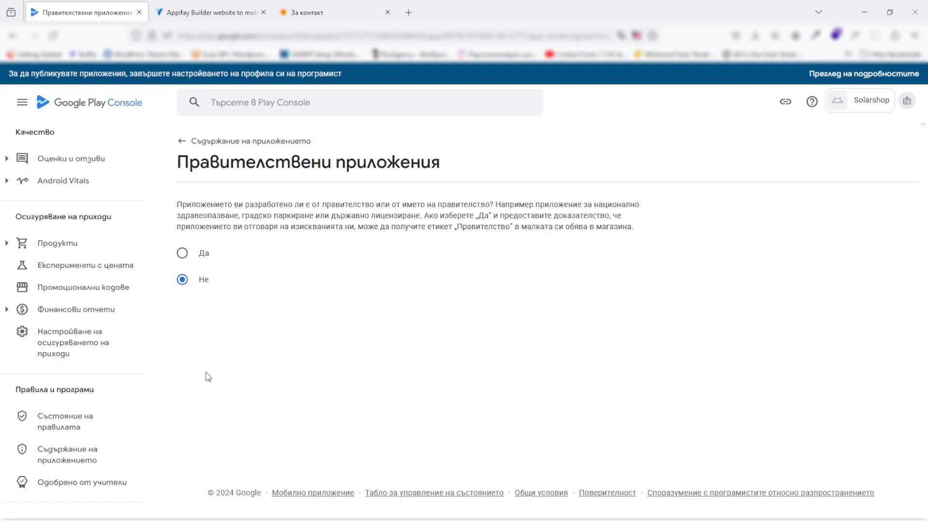
left_click(88, 452)
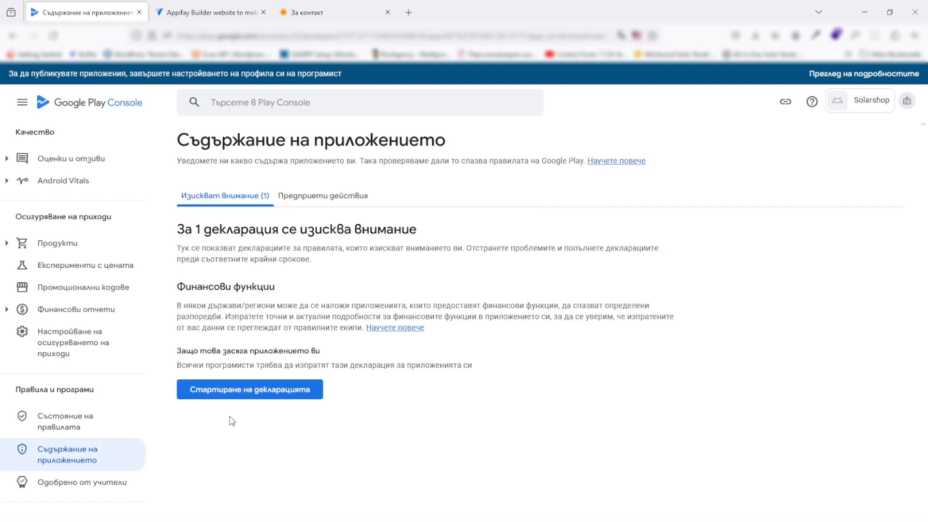
Start the Financial features declaration and look through the list of features
left_click(264, 392)
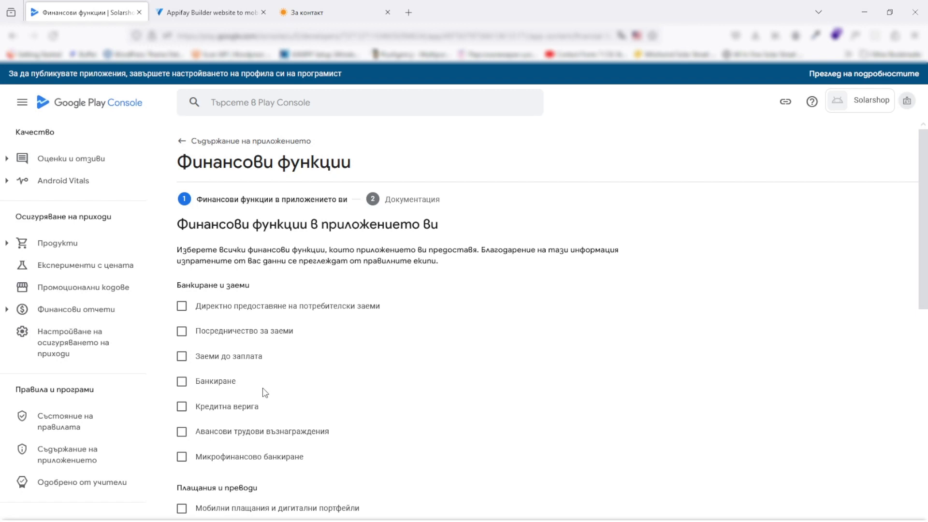
scroll(265, 392, "down", 2)
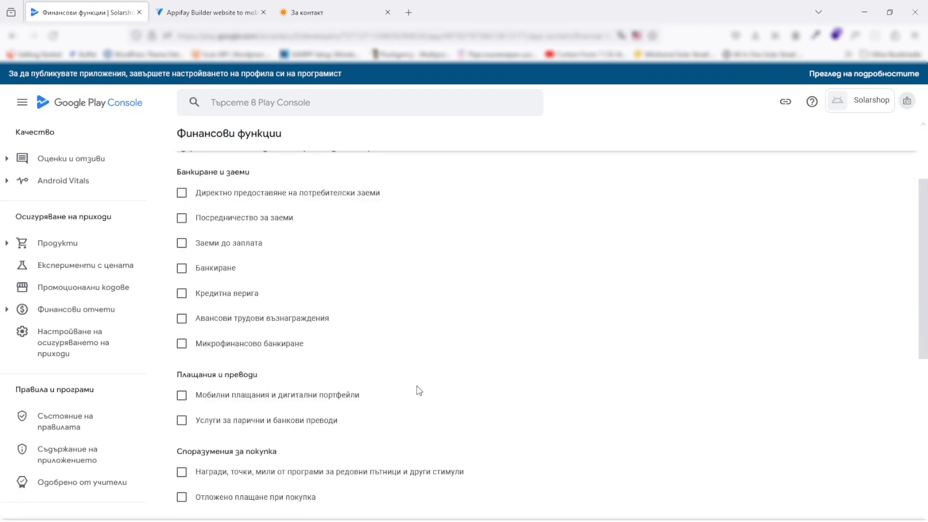
scroll(418, 391, "down", 1)
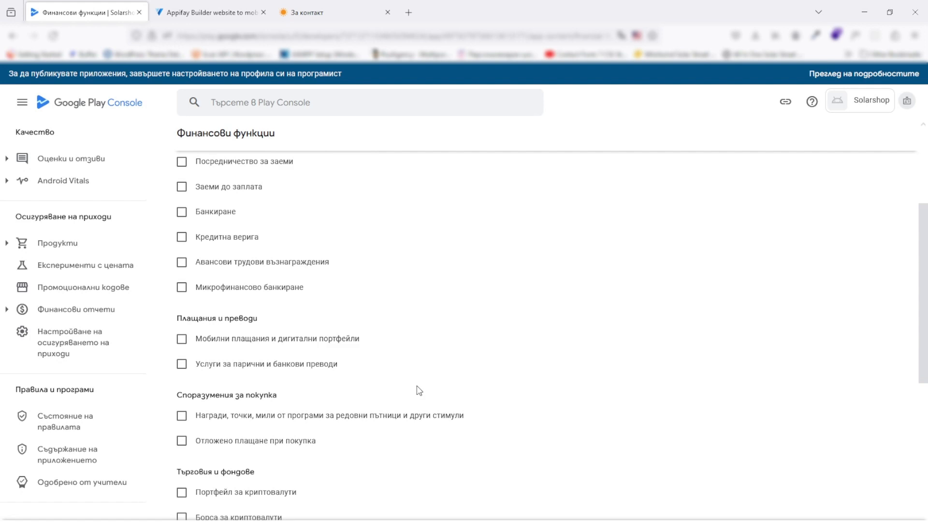
scroll(242, 271, "up", 3)
scroll(251, 325, "down", 9)
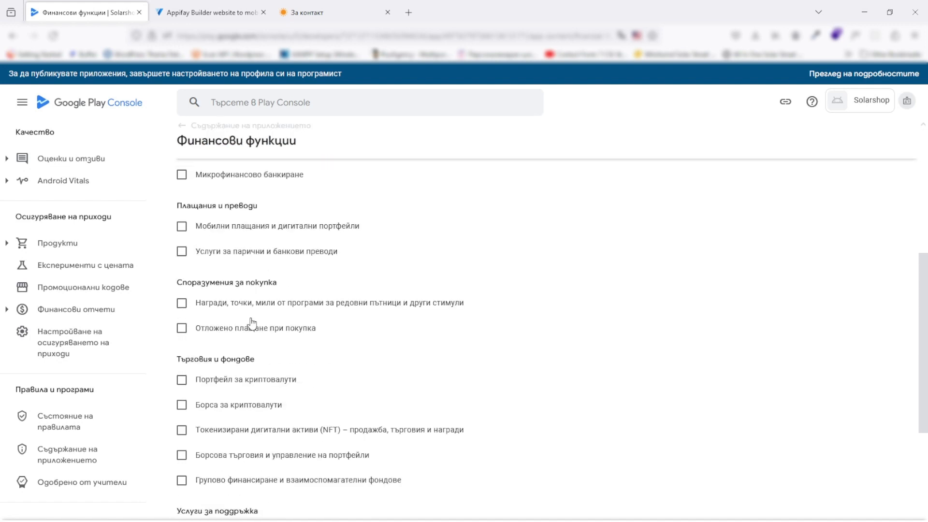
scroll(248, 344, "up", 5)
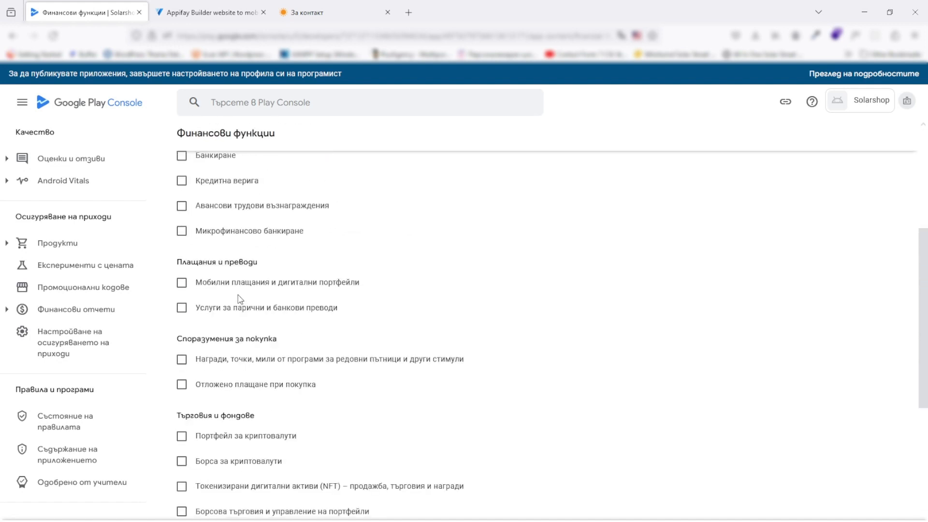
scroll(259, 323, "down", 4)
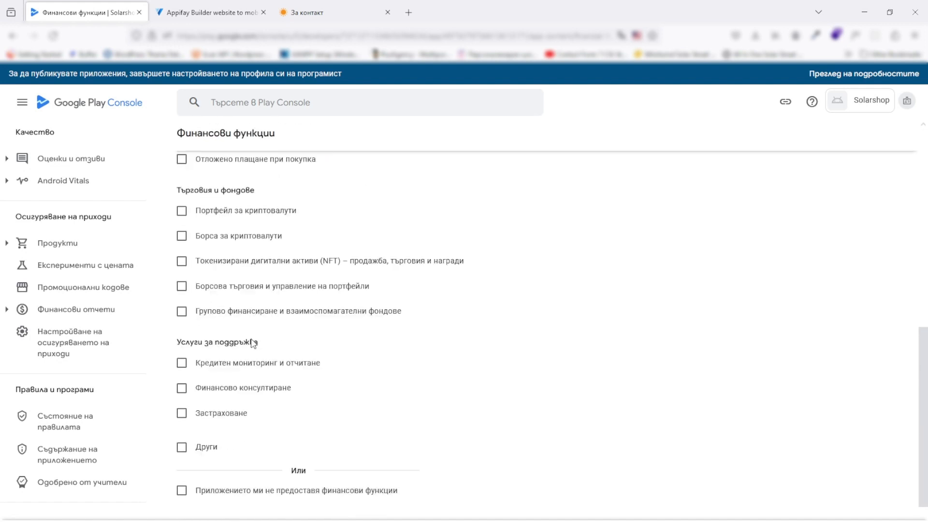
scroll(239, 382, "up", 2)
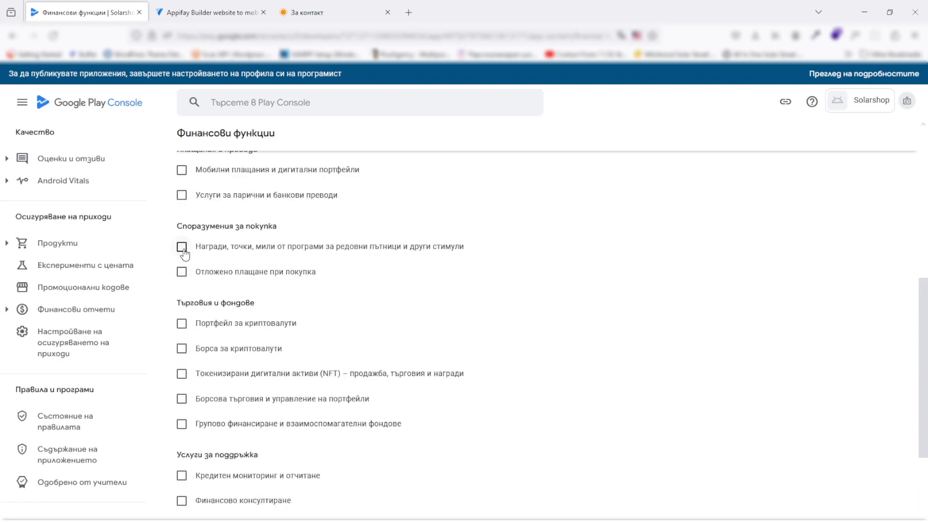
Select deferred payment at purchase and money and bank transfer services, then proceed
left_click(182, 272)
scroll(265, 314, "up", 2)
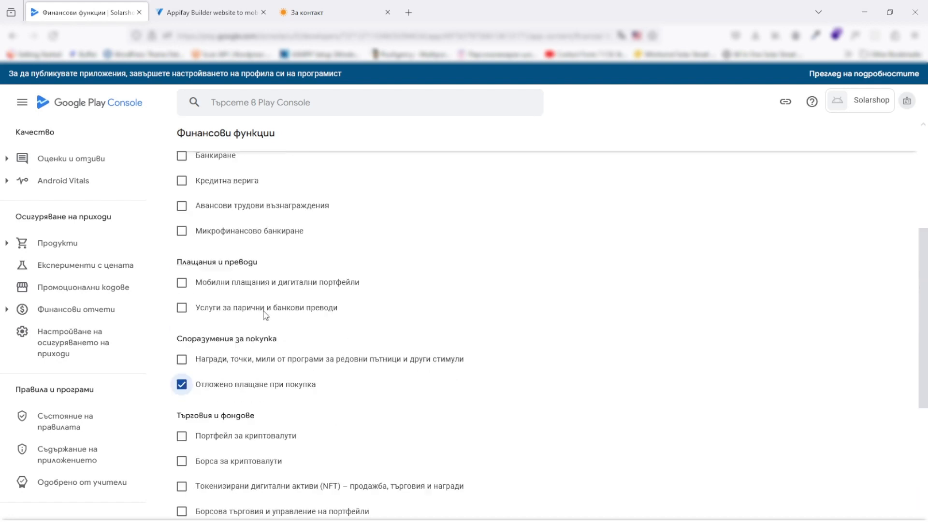
left_click(333, 312)
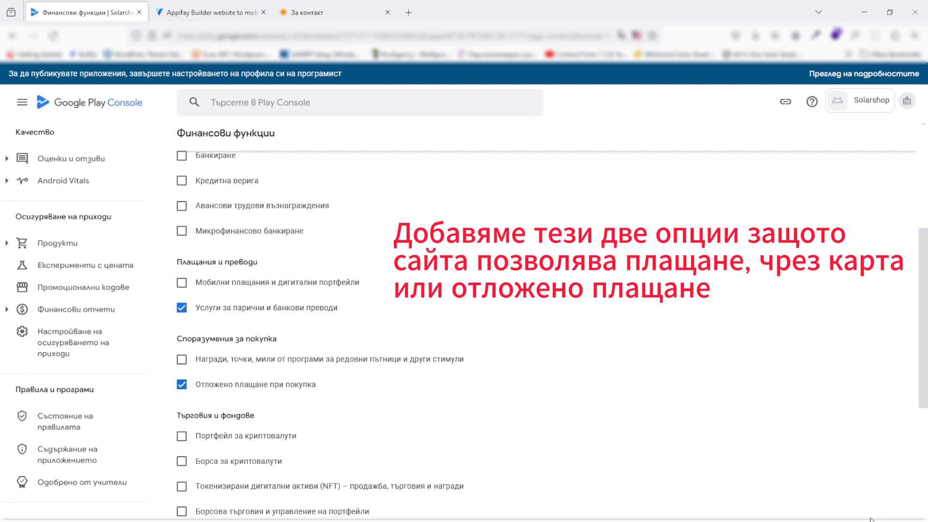
left_click(785, 519)
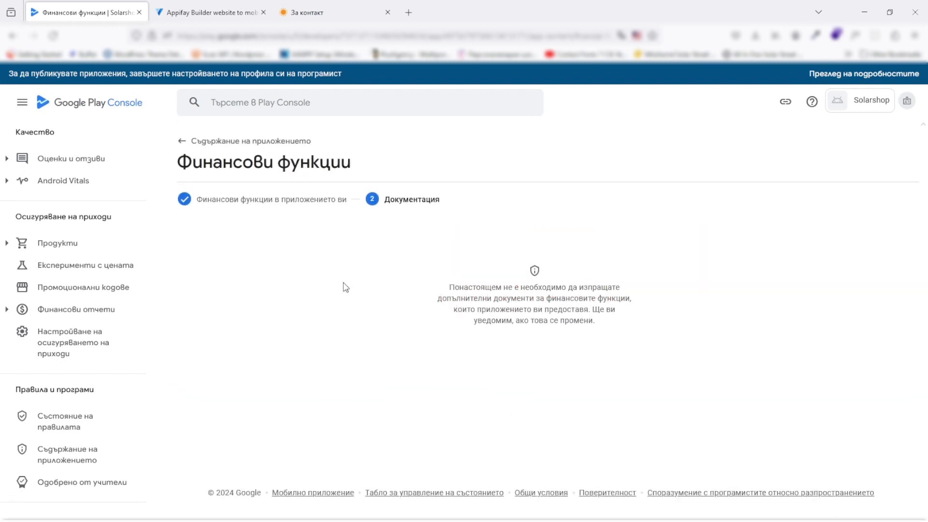
left_click(76, 450)
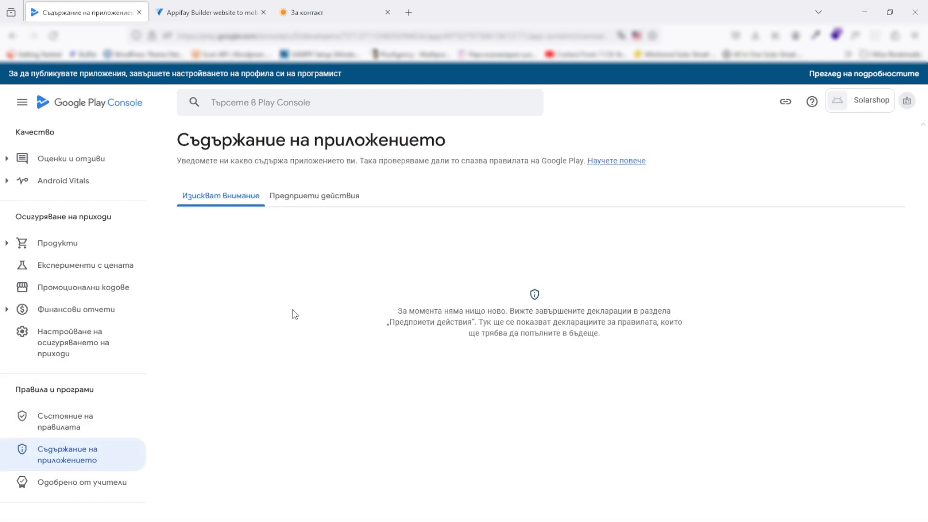
From the dashboard, declare in the Health apps declaration that Solarshop has no health features
scroll(82, 240, "up", 5)
scroll(83, 235, "up", 3)
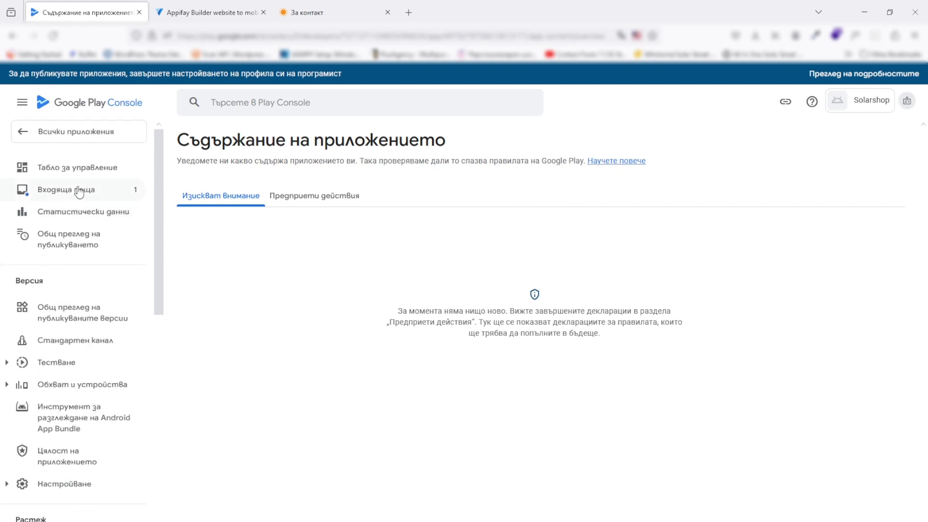
left_click(92, 169)
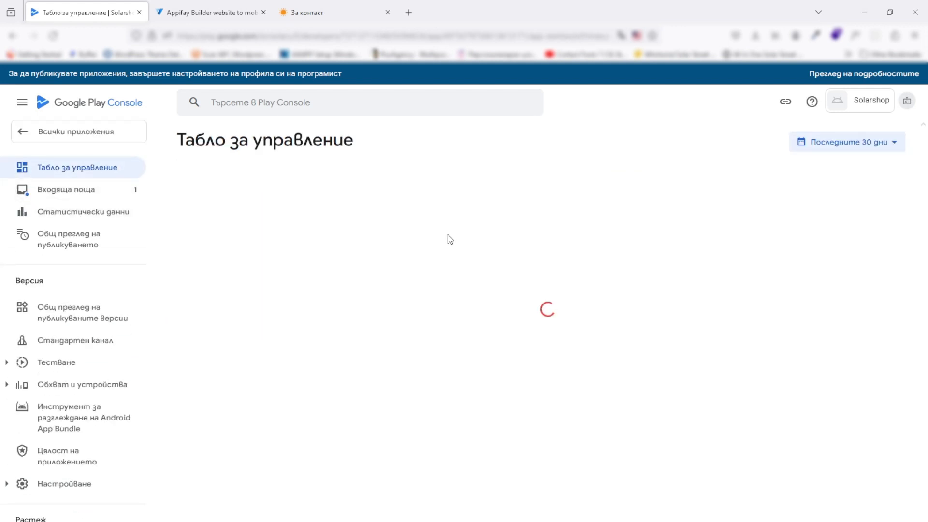
scroll(457, 243, "down", 5)
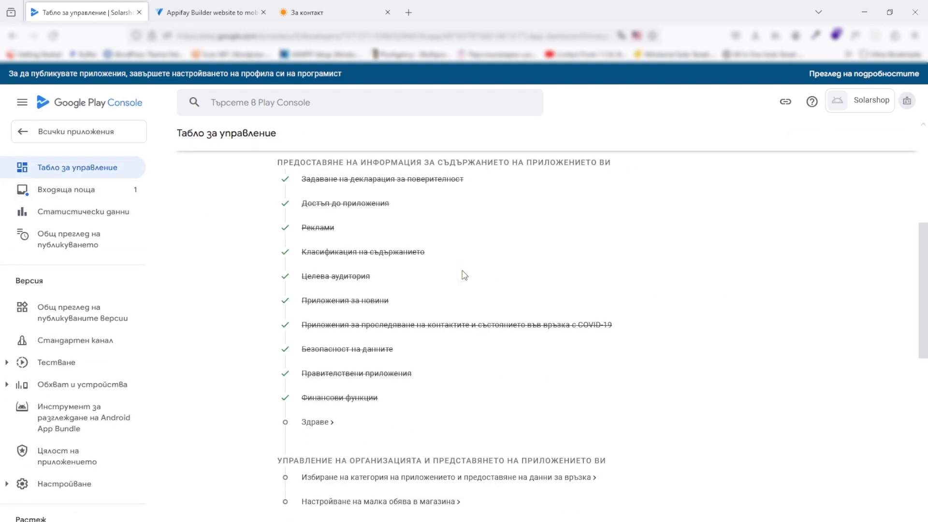
left_click(317, 424)
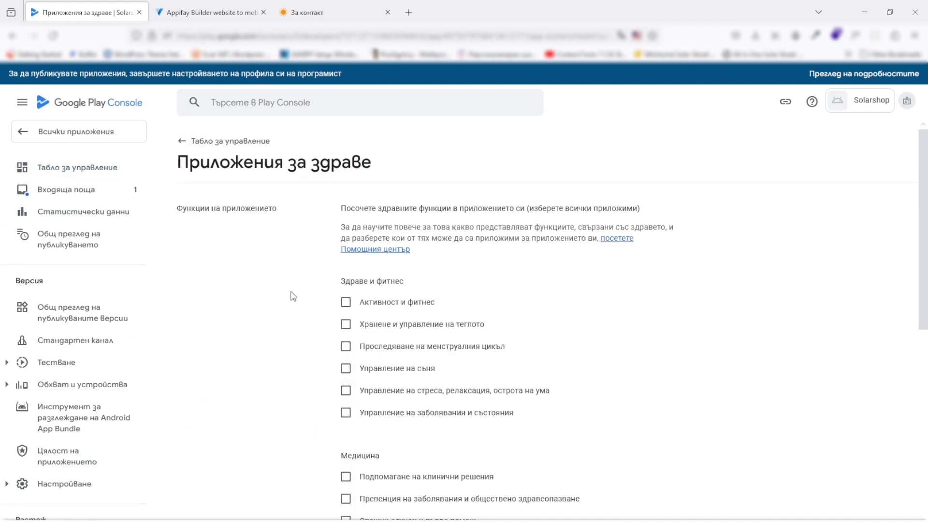
scroll(291, 302, "down", 2)
scroll(292, 303, "down", 2)
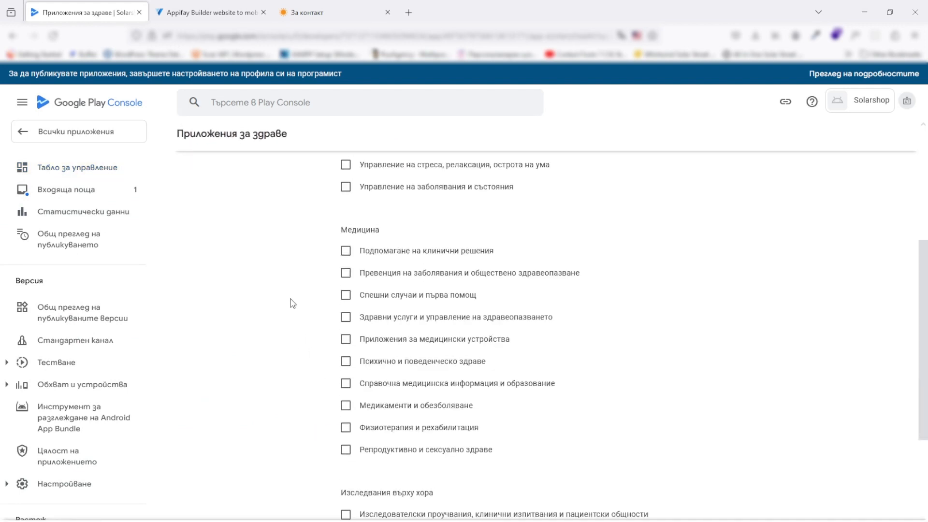
scroll(293, 306, "down", 4)
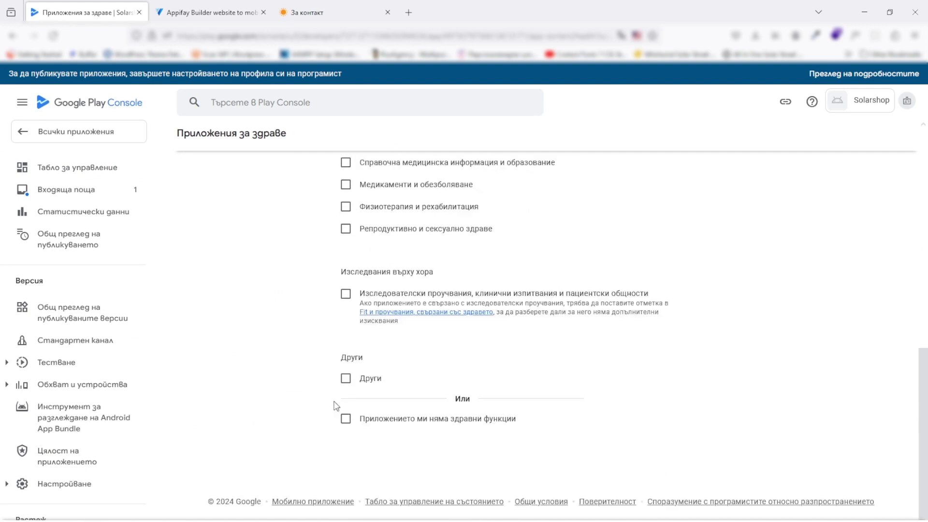
left_click(346, 419)
Back on the dashboard, open the app category and contact details task
left_click(107, 167)
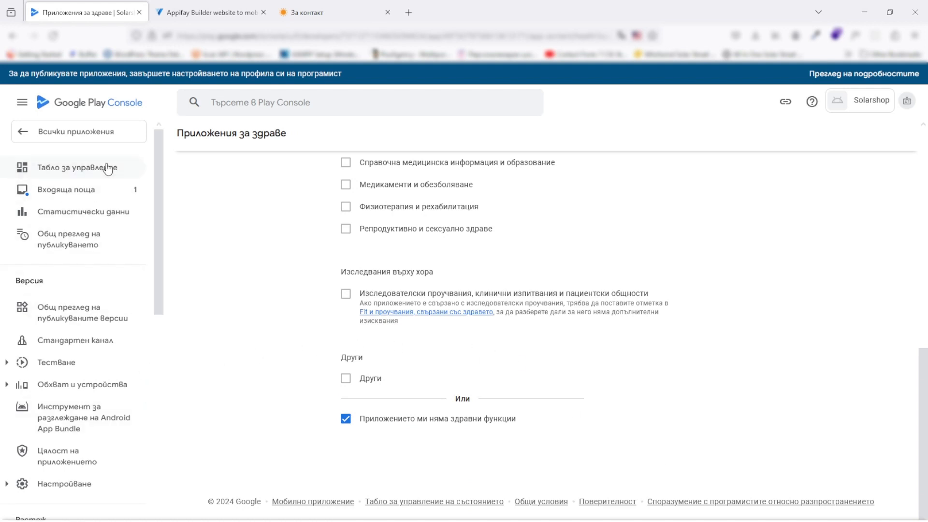
scroll(282, 253, "down", 6)
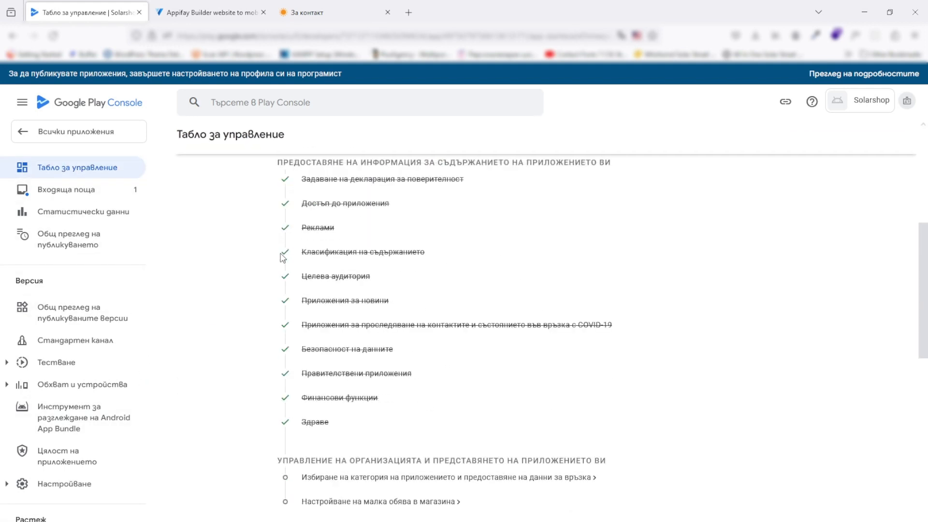
scroll(282, 256, "down", 2)
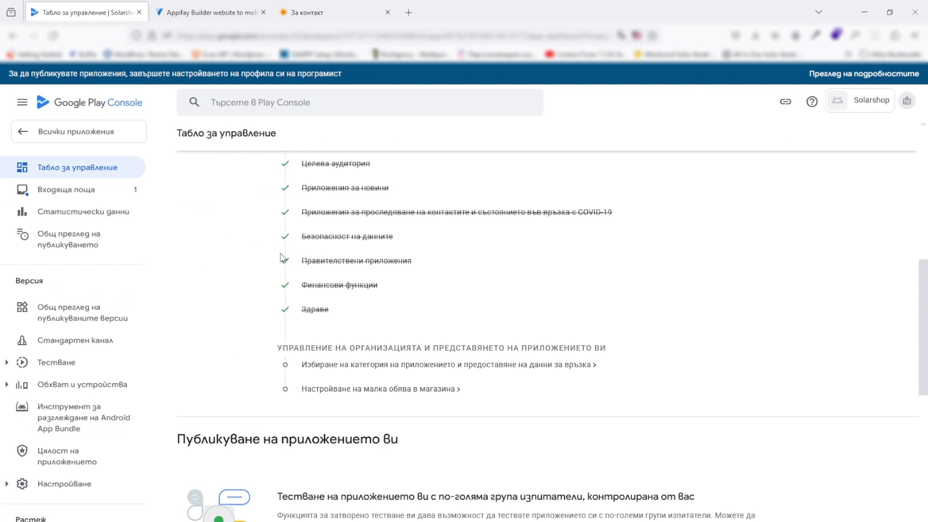
left_click(480, 368)
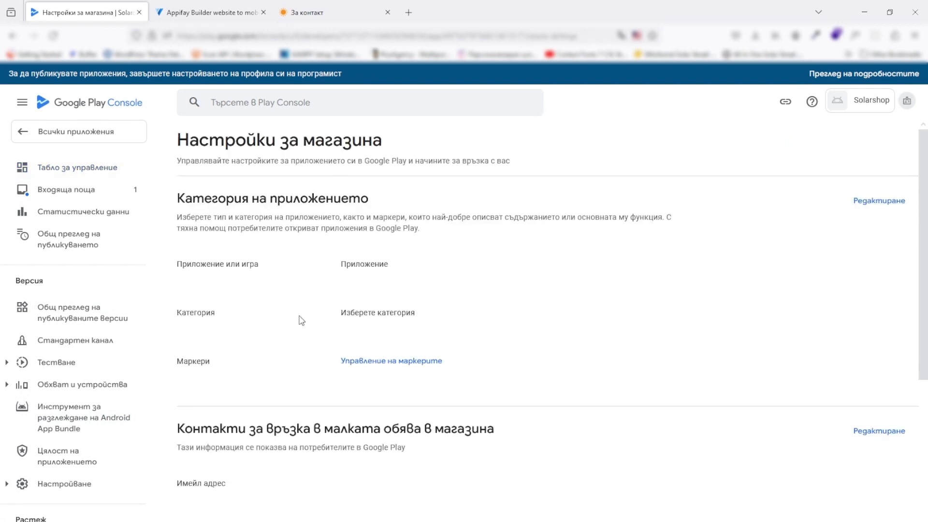
Change the app category to Пазаруване (Shopping), keeping type Приложение, and save it
scroll(322, 313, "down", 5)
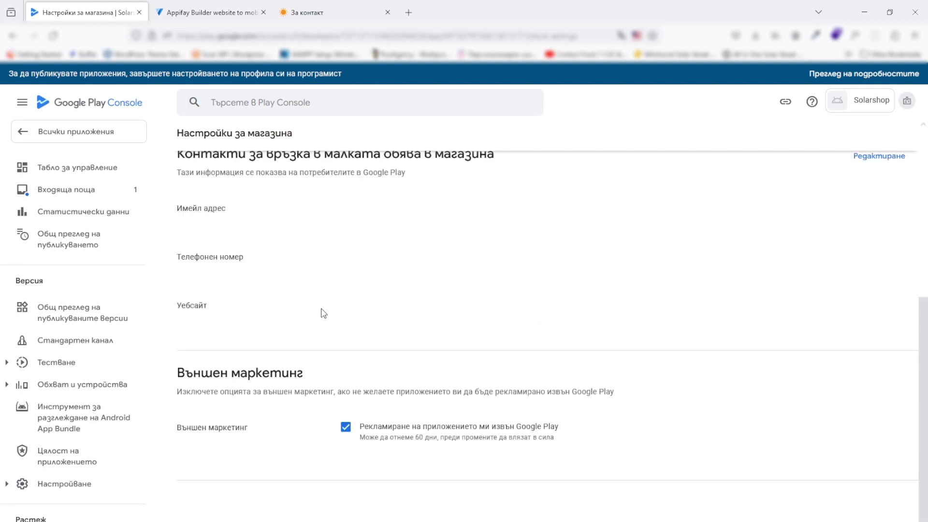
scroll(323, 313, "up", 5)
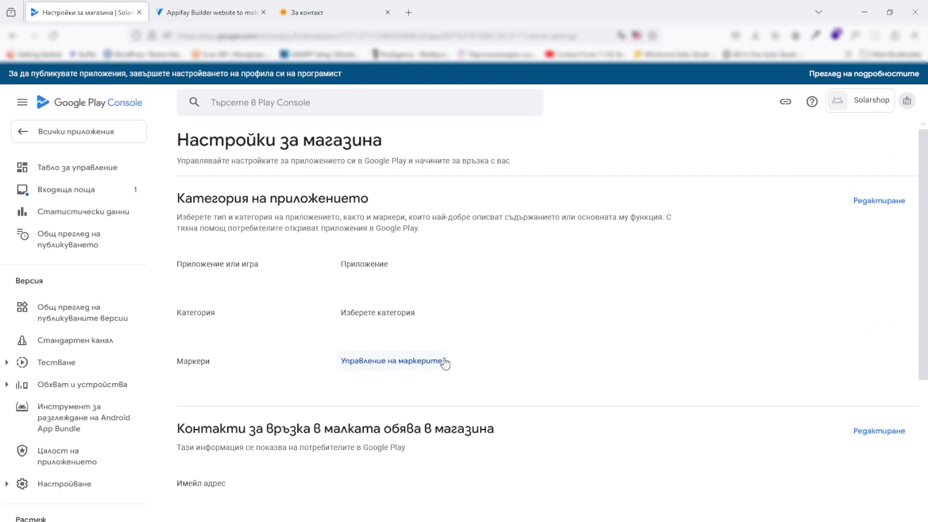
left_click(877, 201)
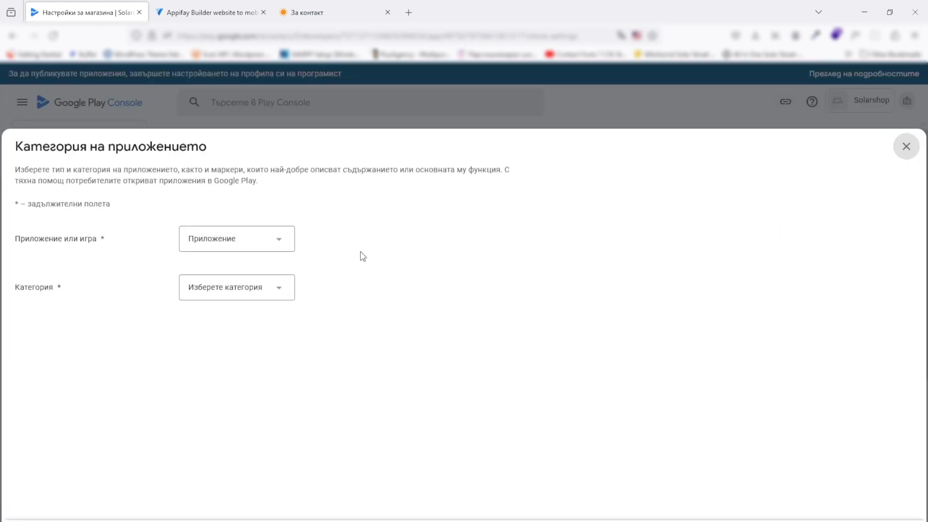
left_click(250, 290)
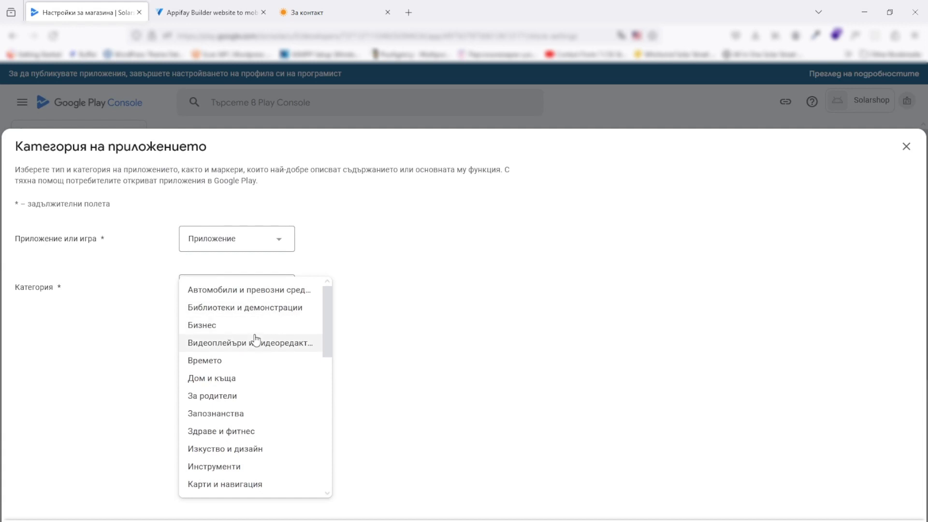
scroll(256, 340, "down", 2)
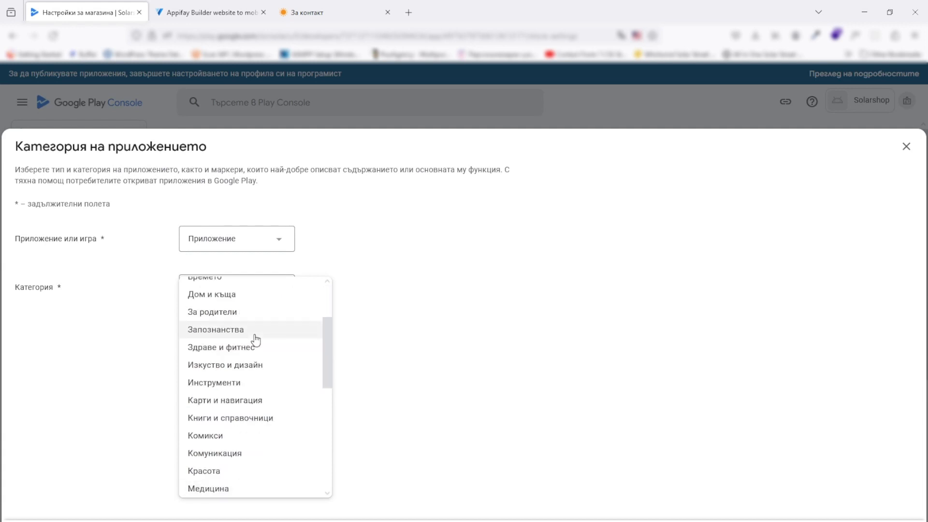
scroll(256, 339, "down", 1)
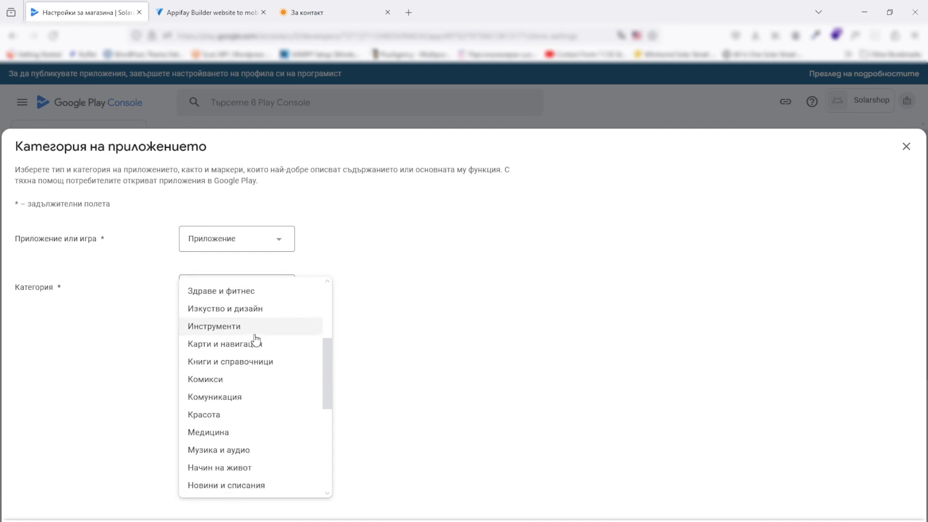
scroll(257, 340, "down", 2)
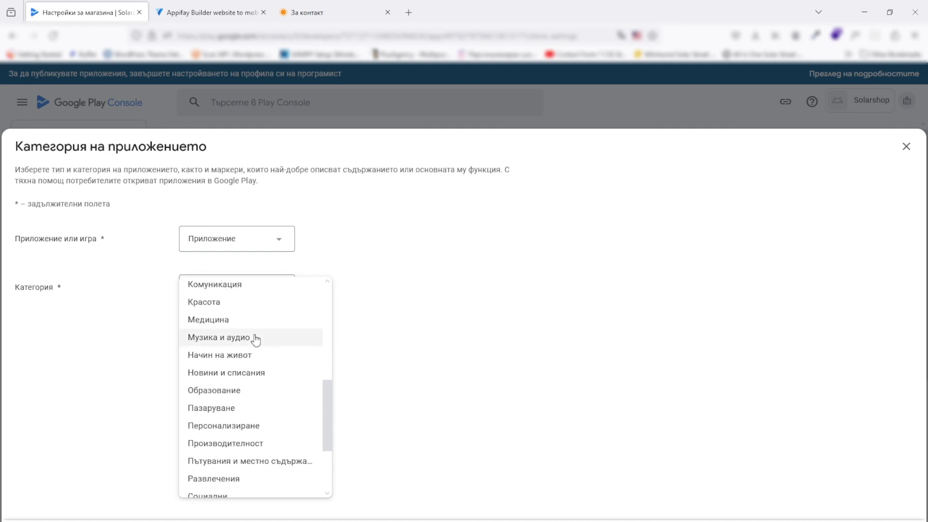
left_click(234, 409)
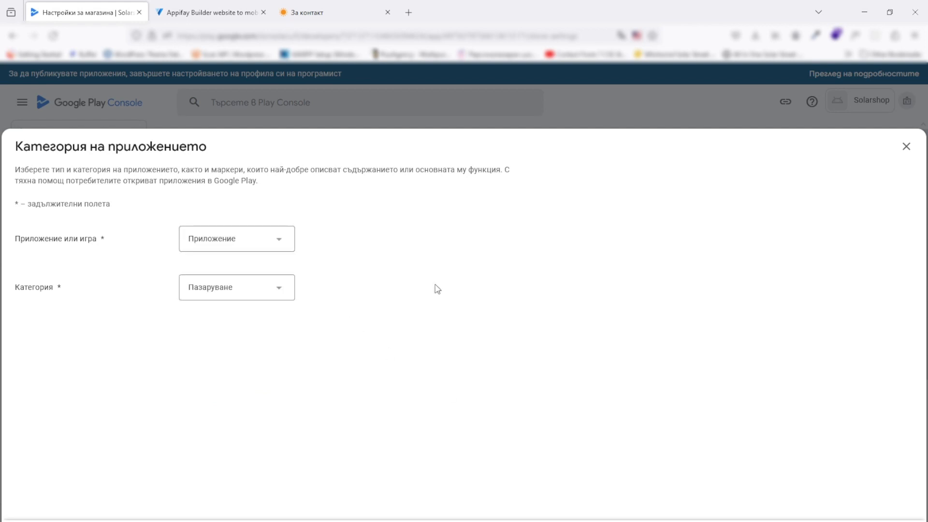
left_click(907, 148)
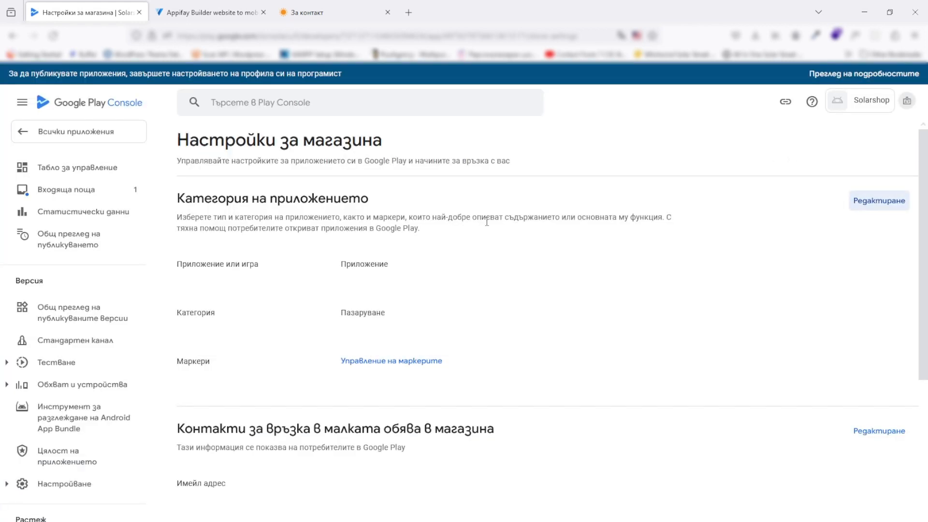
scroll(405, 302, "down", 2)
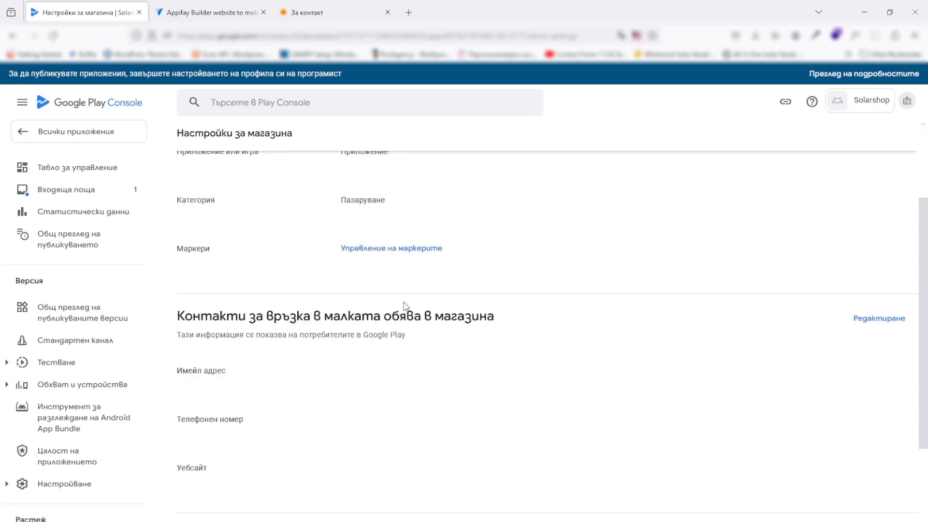
Enter the support e-mail address in the store listing contact details
scroll(405, 306, "down", 1)
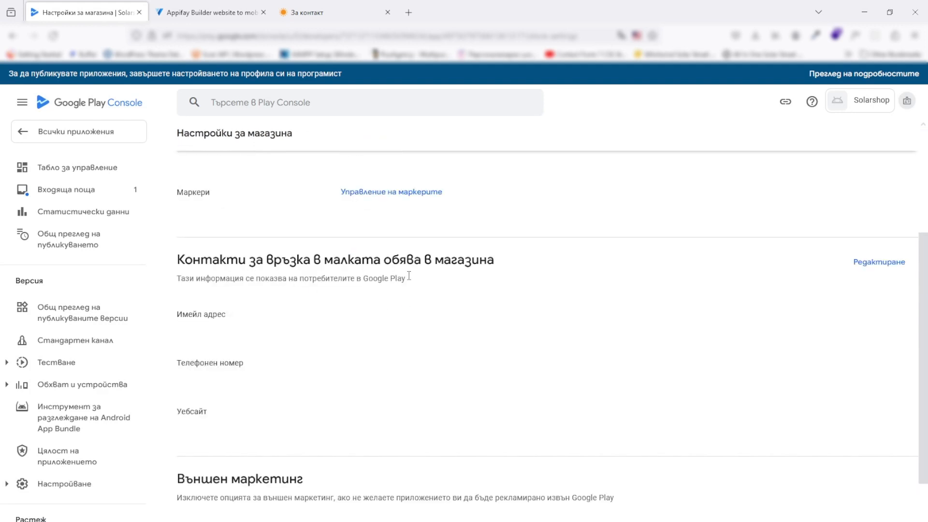
left_click(872, 265)
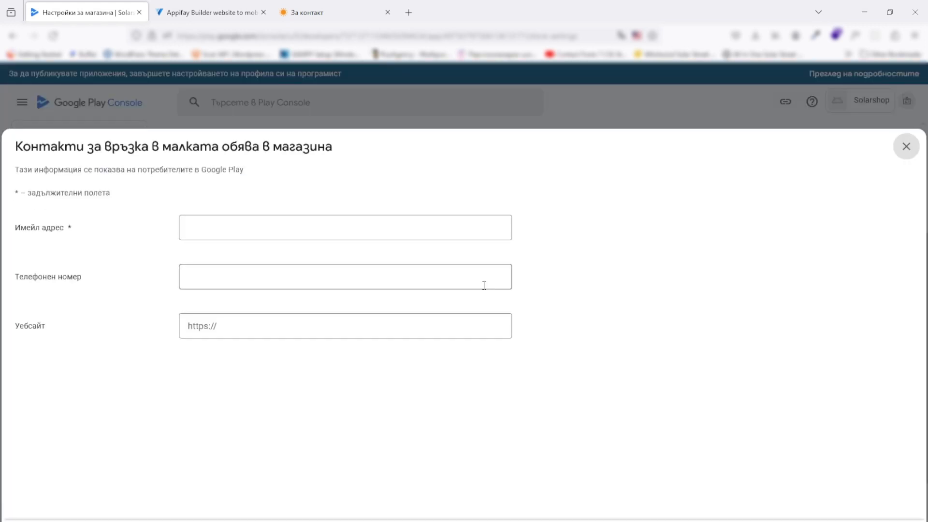
left_click(236, 225)
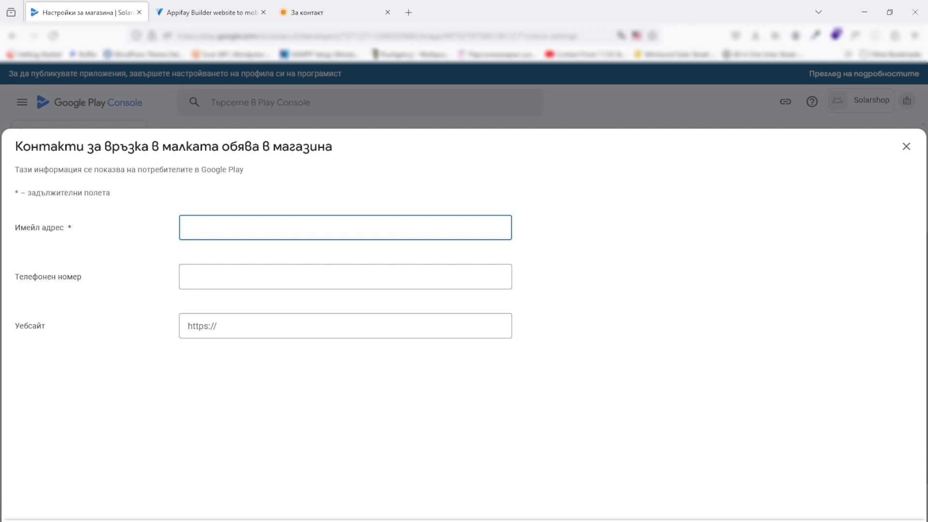
Leave the phone number and website blank, then save and close the contact details
key("Tab")
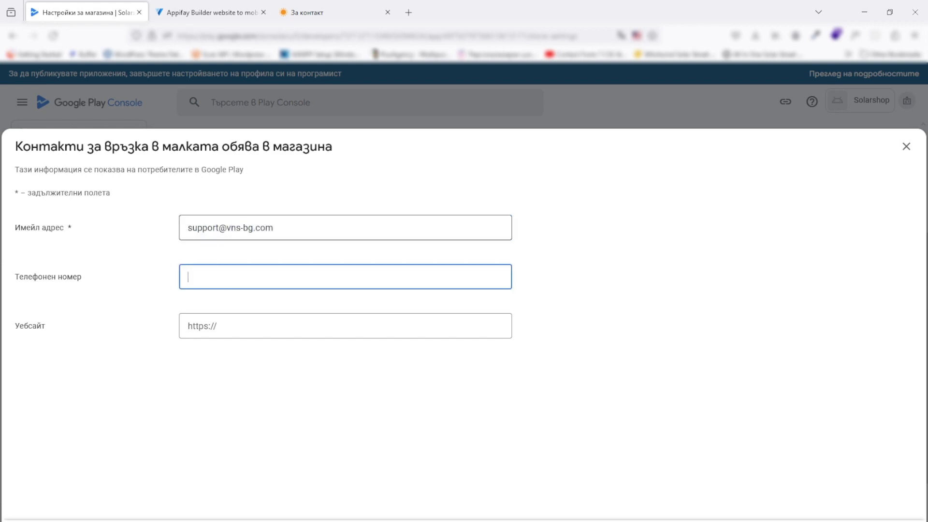
key("Tab")
type("ht")
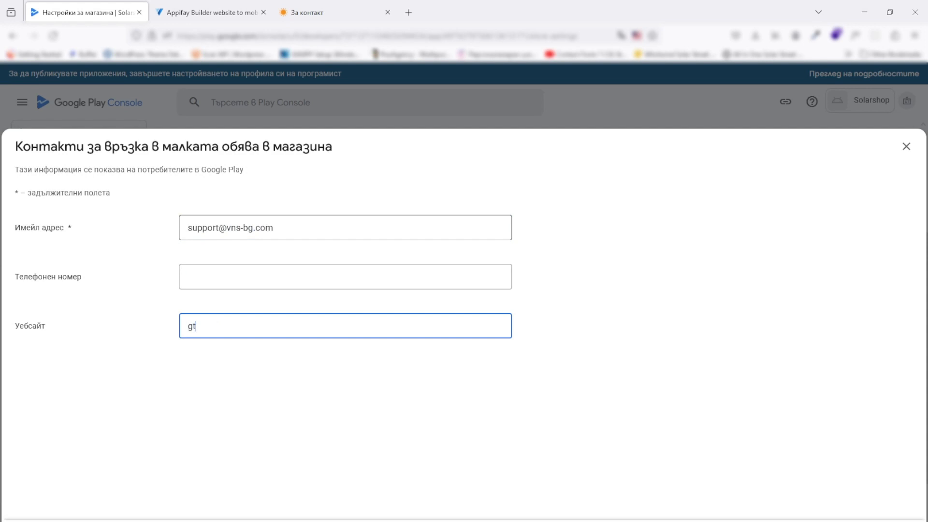
key("BackSpace")
key("BackSpace")
type("https://")
key("BackSpace")
key("BackSpace")
key("BackSpace")
key("BackSpace")
key("BackSpace")
key("BackSpace")
key("BackSpace")
key("BackSpace")
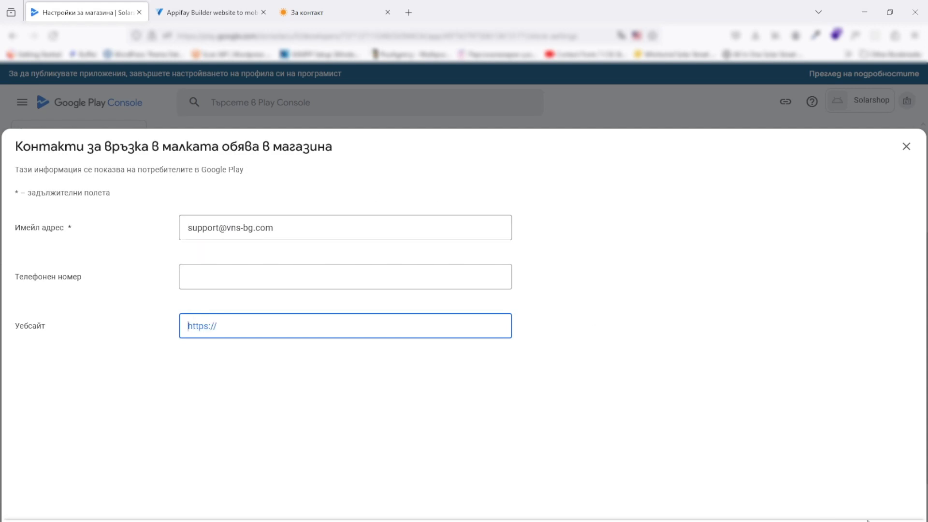
left_click(838, 480)
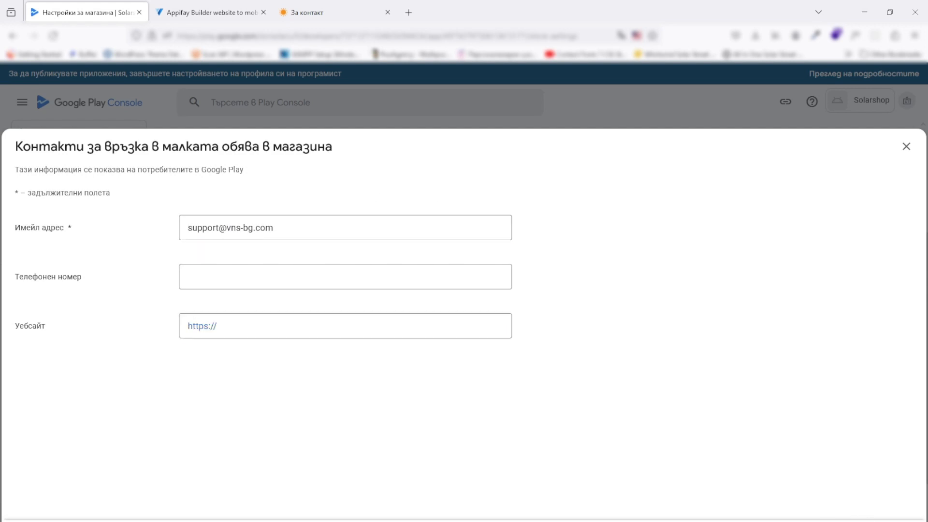
left_click(872, 521)
left_click(906, 146)
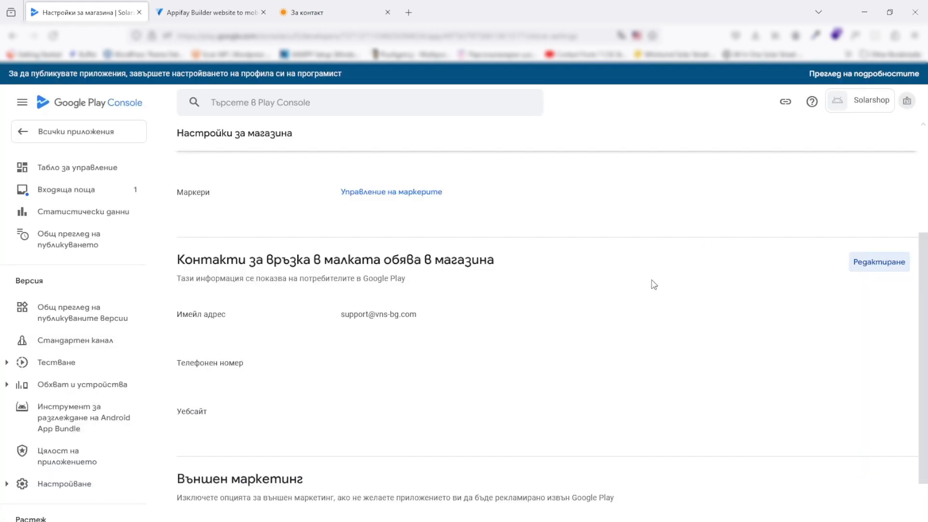
Untick 'Рекламиране на приложението ми извън Google Play' and return to the dashboard
scroll(514, 289, "down", 2)
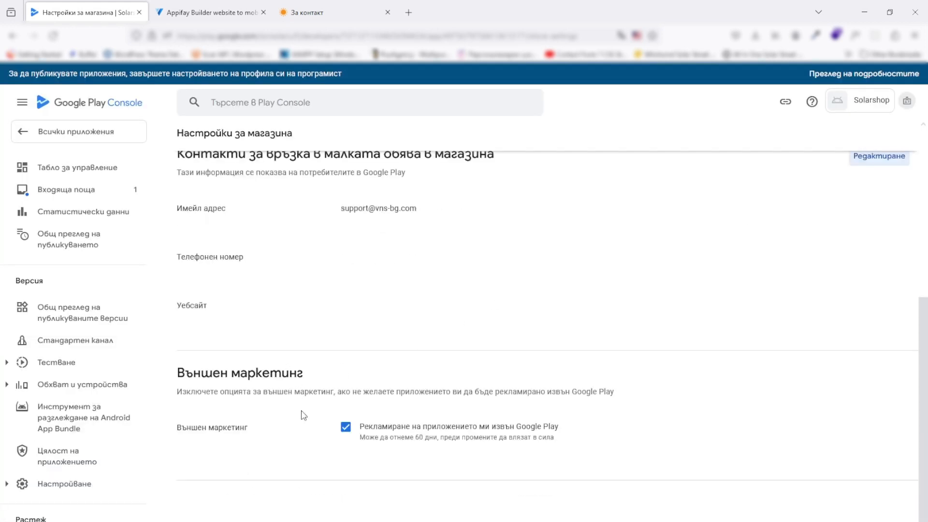
left_click(345, 427)
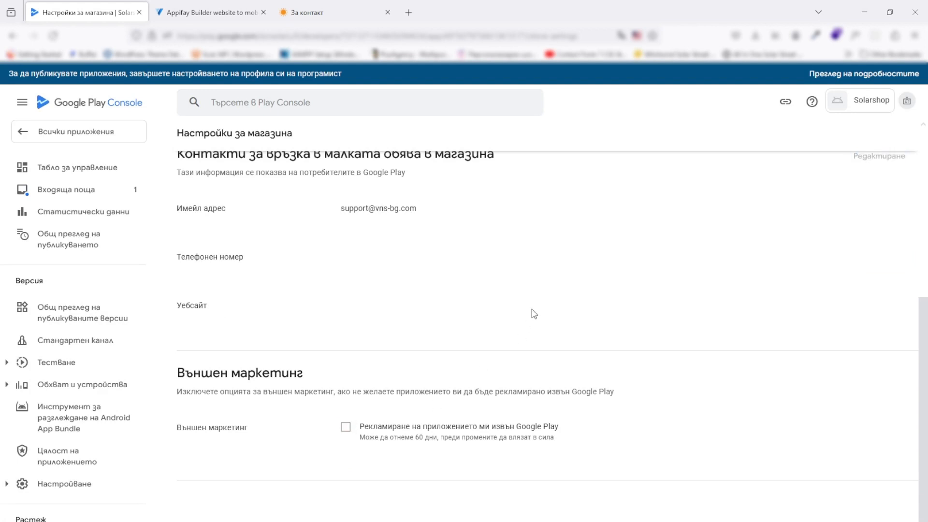
scroll(534, 314, "up", 5)
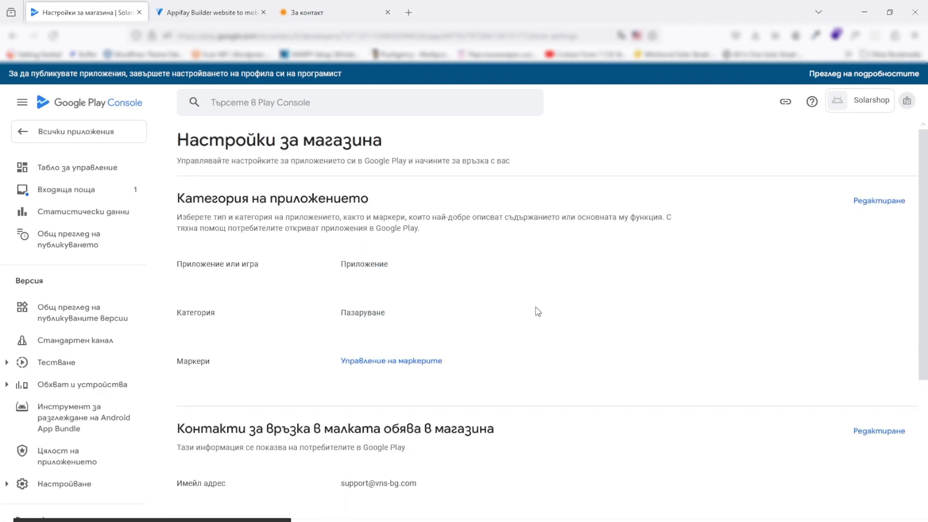
scroll(536, 312, "down", 5)
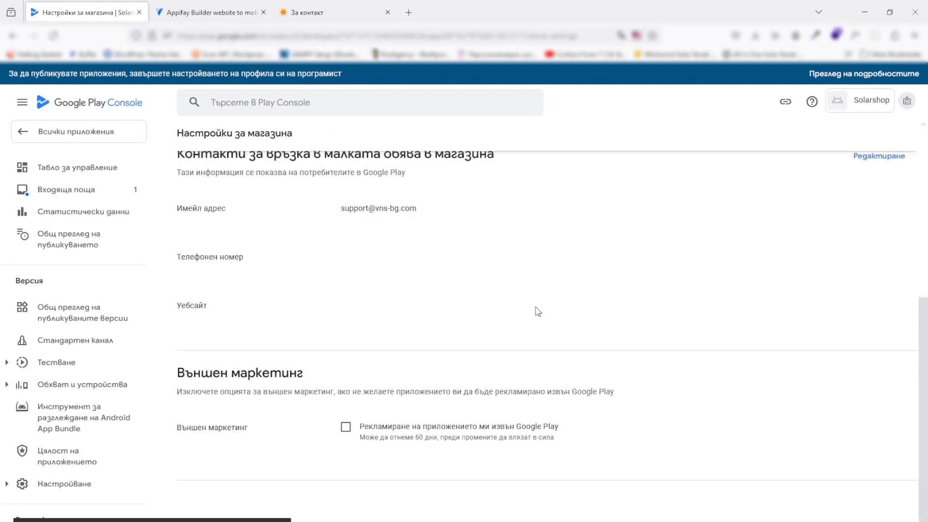
left_click(111, 169)
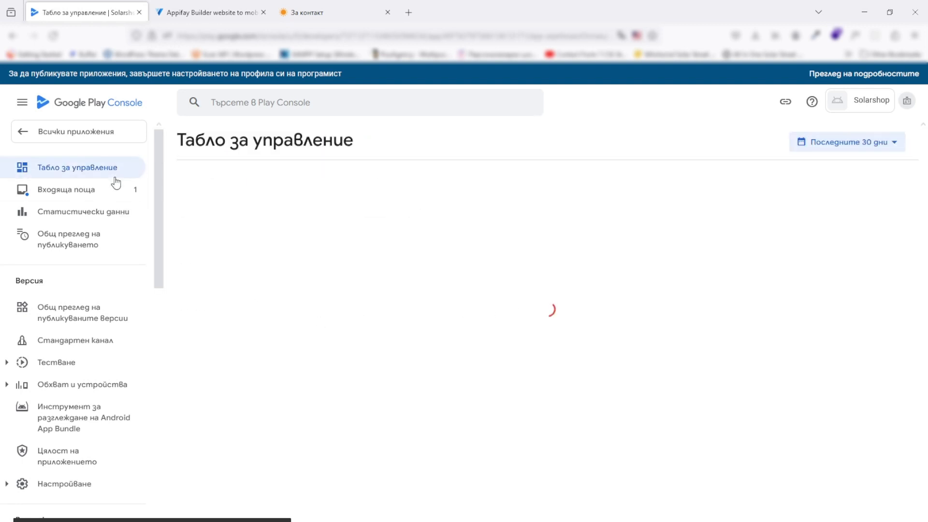
Open the main store listing and look at the empty short and full description fields
scroll(323, 262, "down", 10)
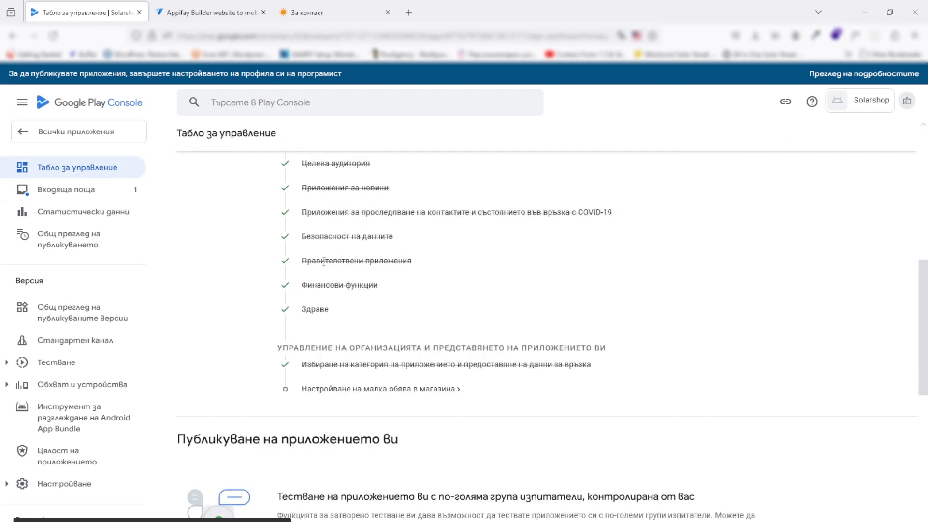
left_click(392, 390)
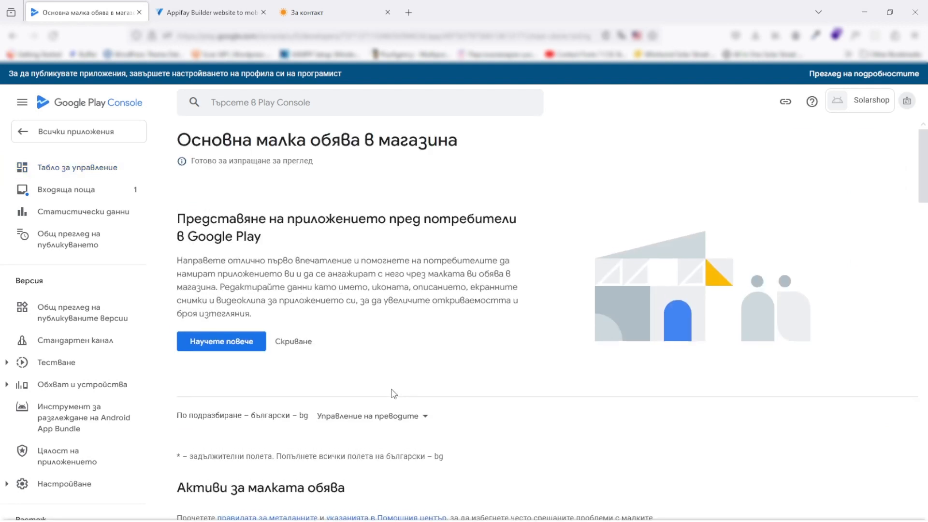
scroll(390, 378, "down", 8)
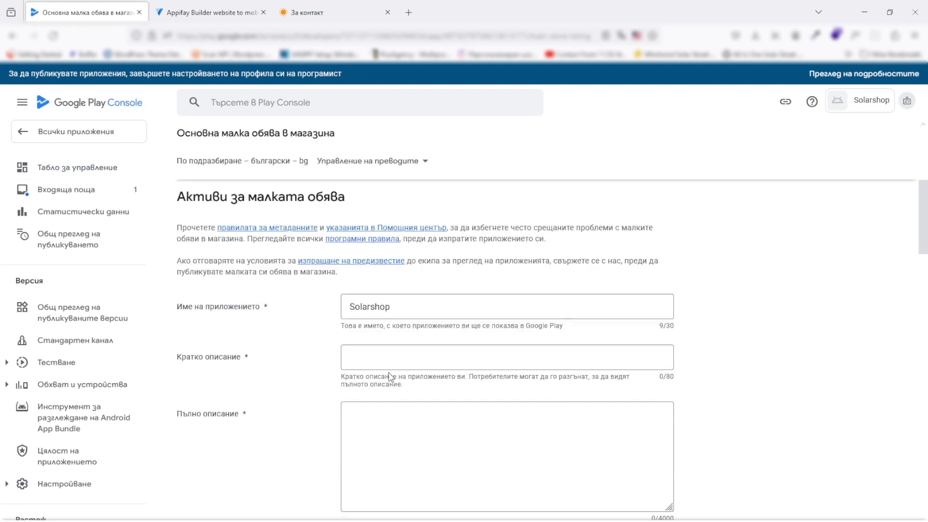
scroll(326, 372, "down", 5)
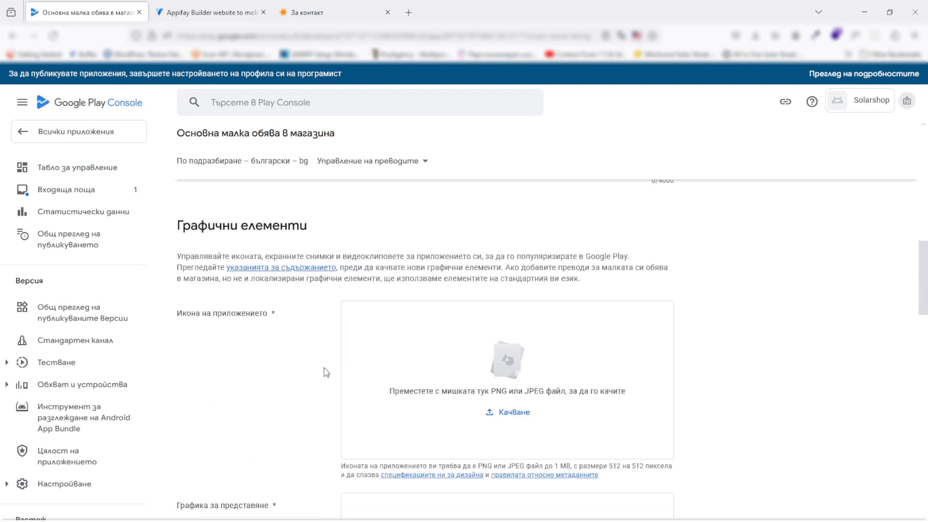
scroll(316, 348, "up", 8)
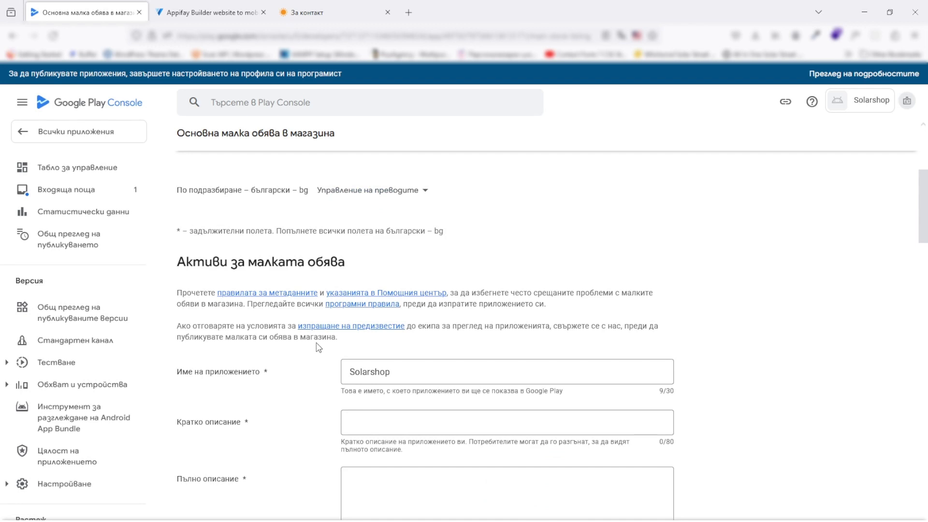
scroll(317, 347, "down", 3)
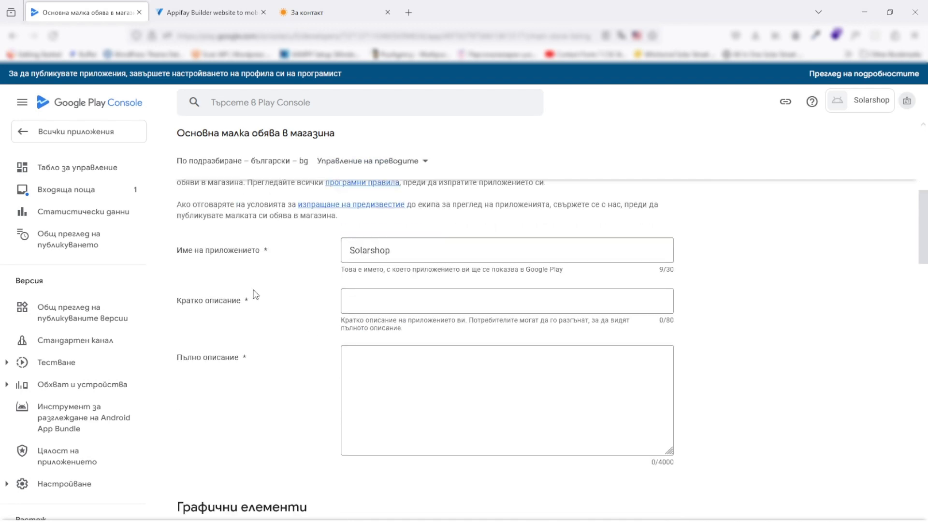
left_click(433, 299)
left_click(422, 375)
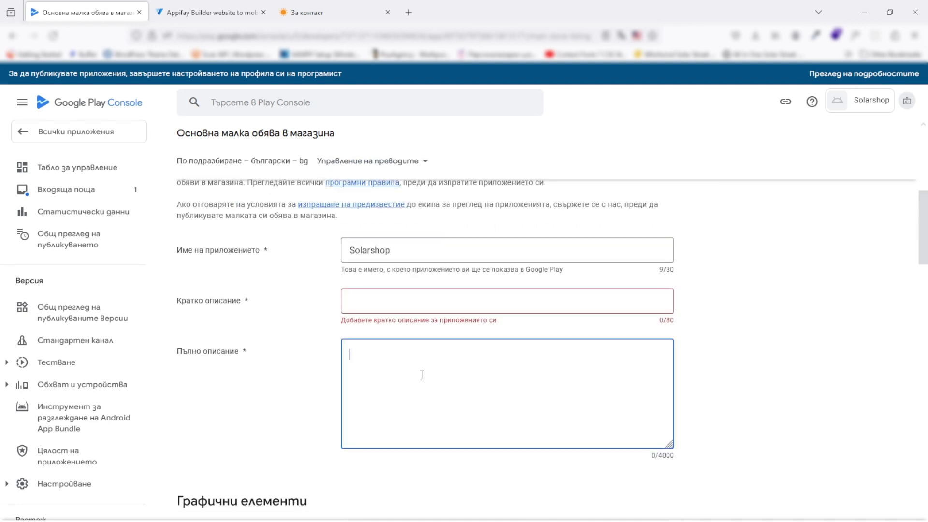
left_click(300, 363)
Review the unfilled icon, feature-graphic and screenshot sections, checking the app's details in Appifay Builder
scroll(294, 362, "down", 5)
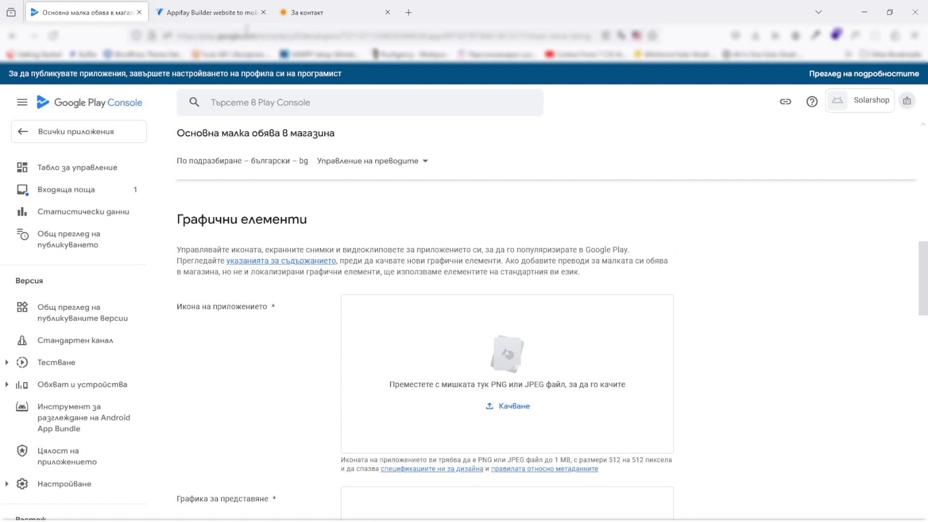
scroll(419, 341, "down", 5)
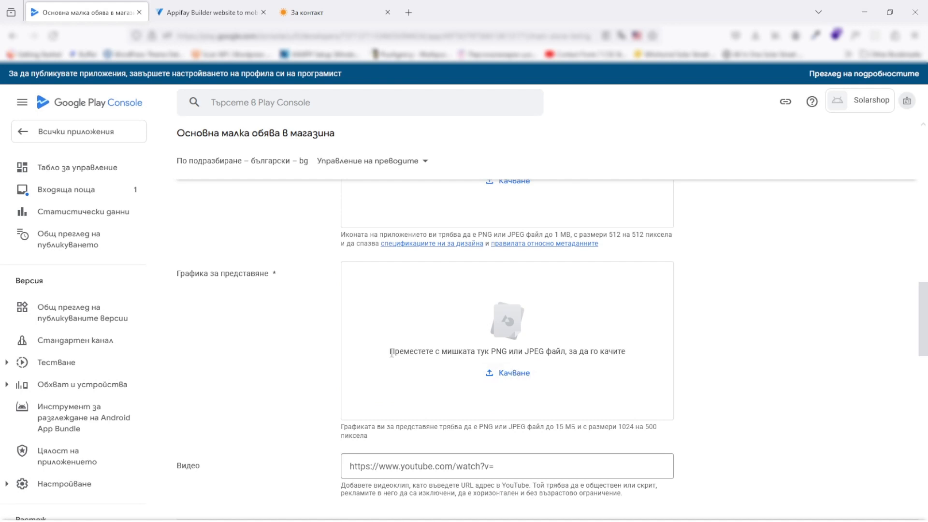
scroll(297, 363, "down", 7)
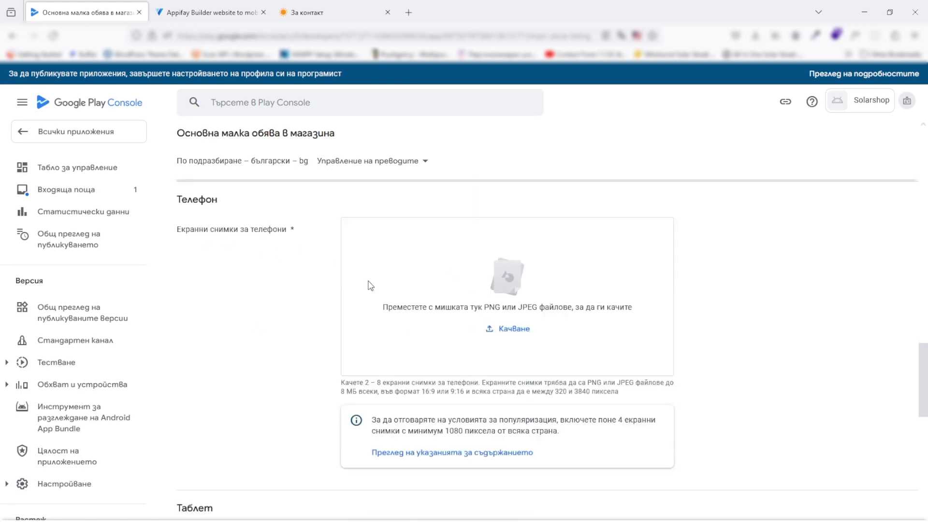
left_click(209, 12)
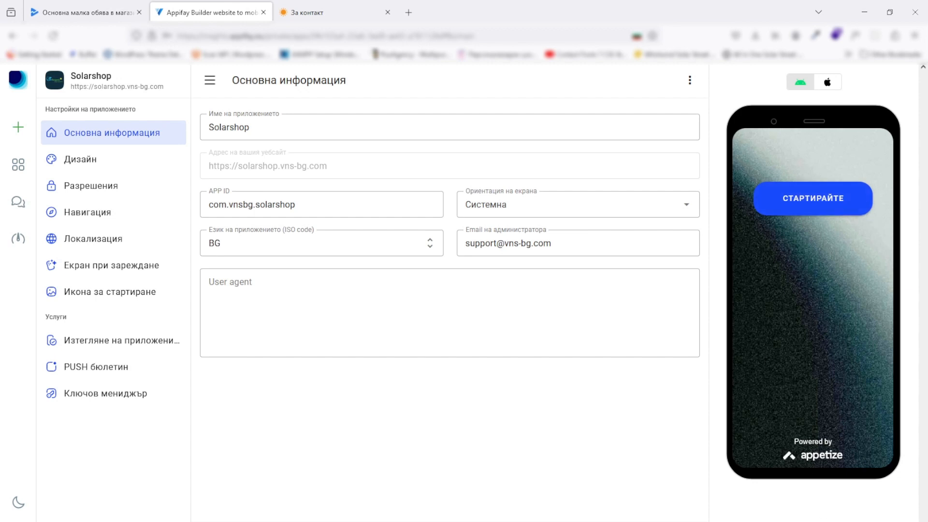
left_click(110, 10)
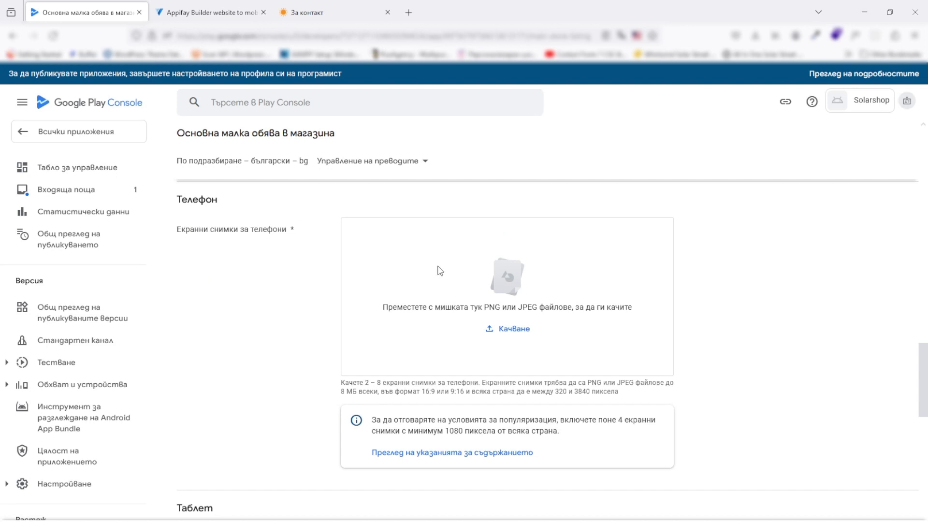
scroll(440, 271, "down", 2)
scroll(449, 285, "up", 2)
left_click_drag(553, 391, 619, 391)
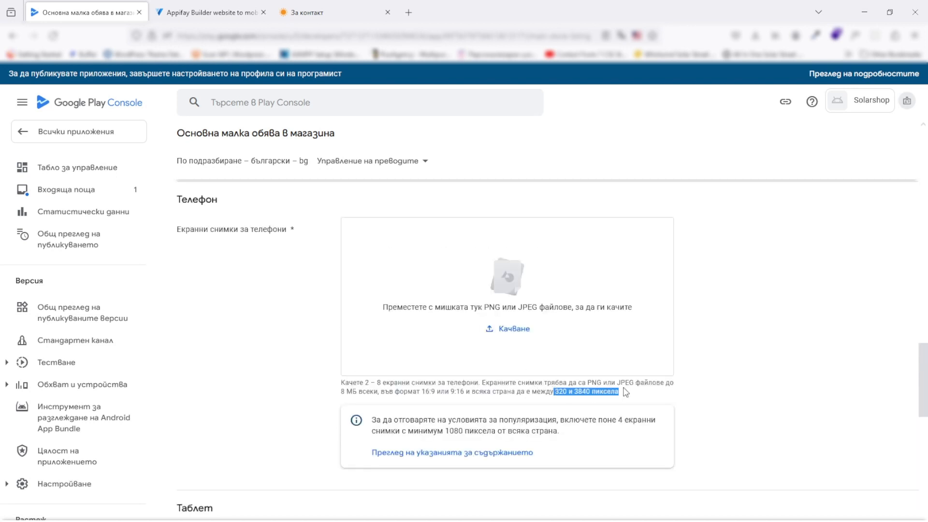
left_click(620, 392)
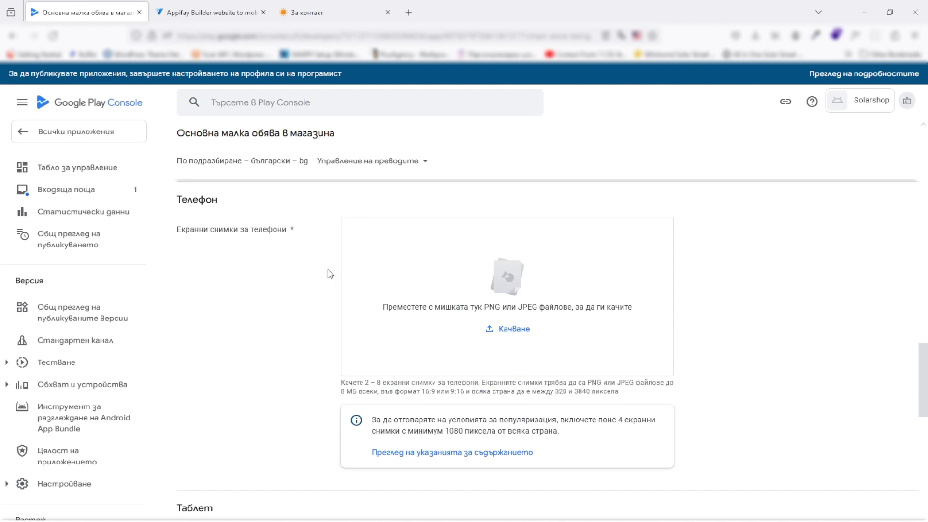
scroll(328, 273, "down", 3)
scroll(329, 273, "down", 2)
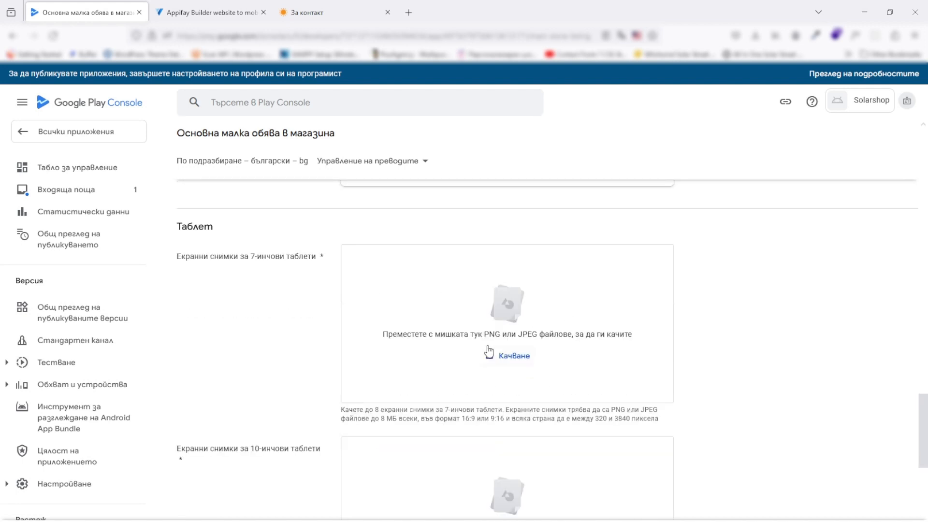
scroll(504, 317, "down", 2)
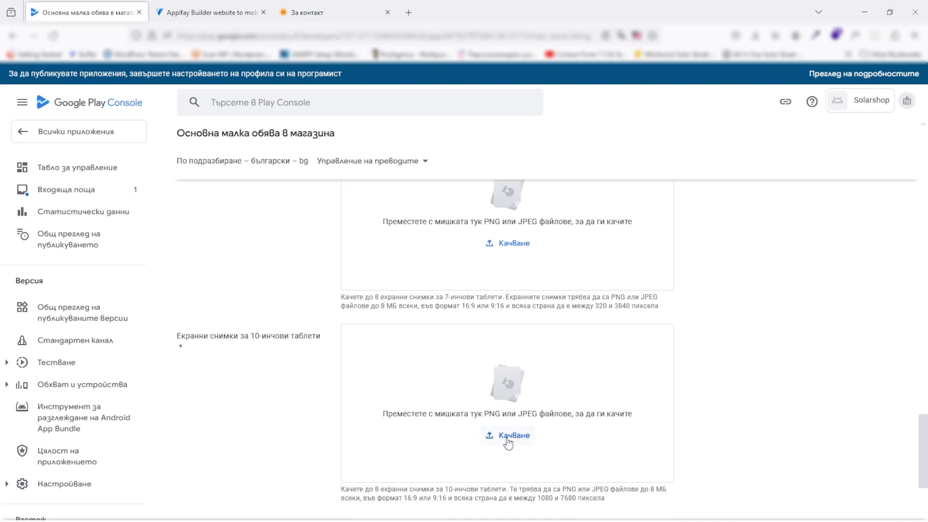
scroll(293, 345, "up", 5)
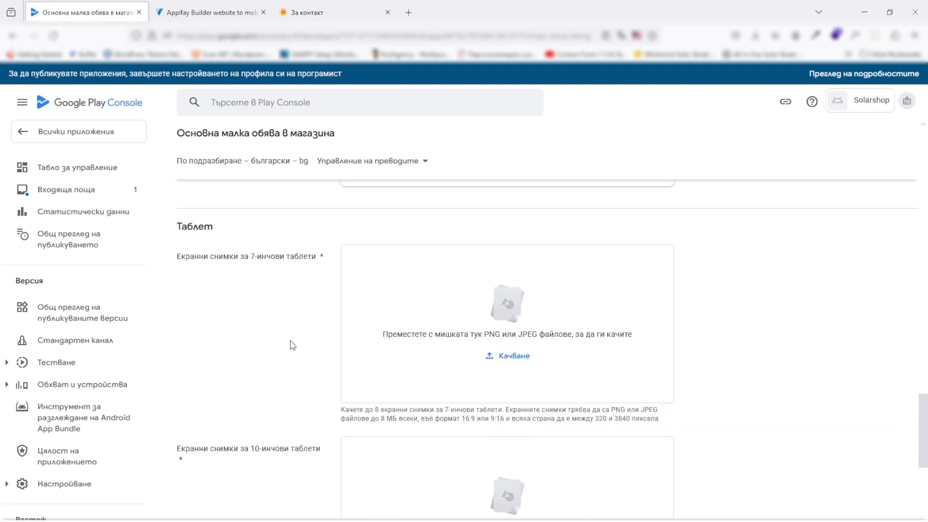
scroll(272, 307, "up", 2)
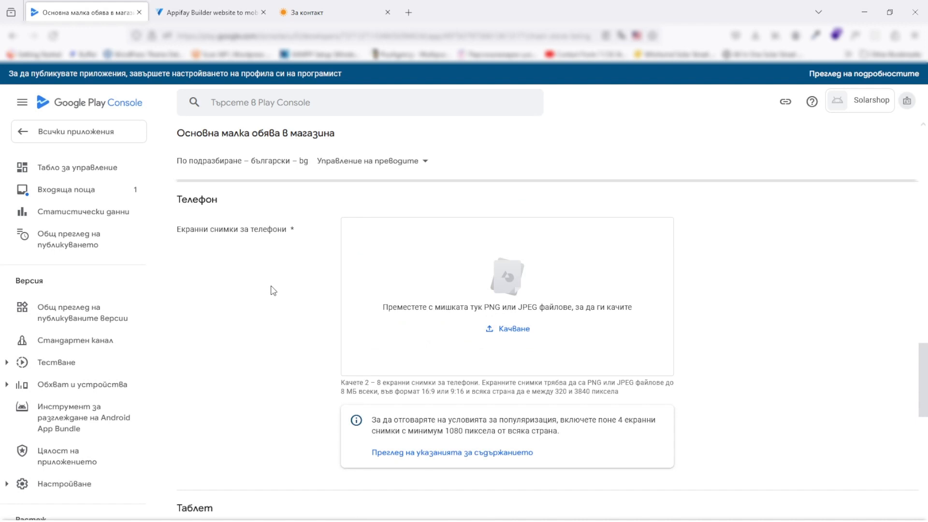
scroll(273, 290, "up", 6)
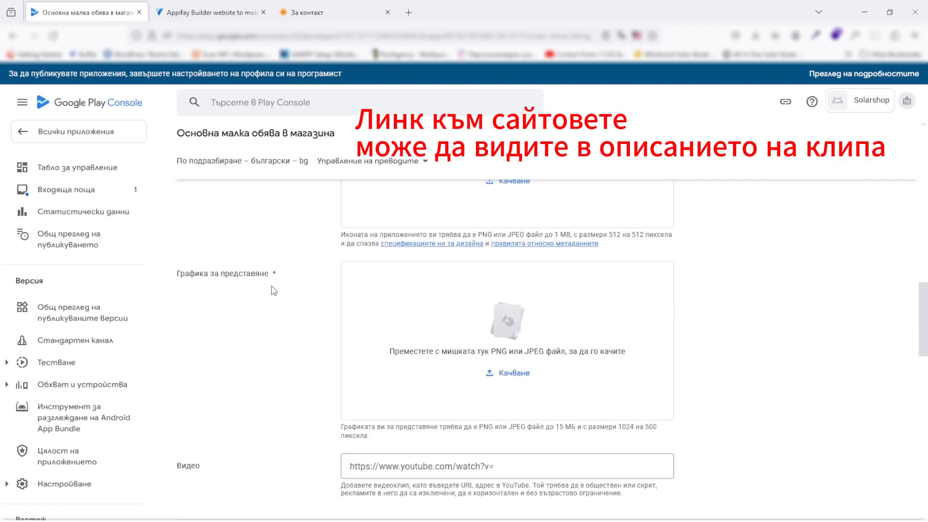
scroll(273, 291, "down", 3)
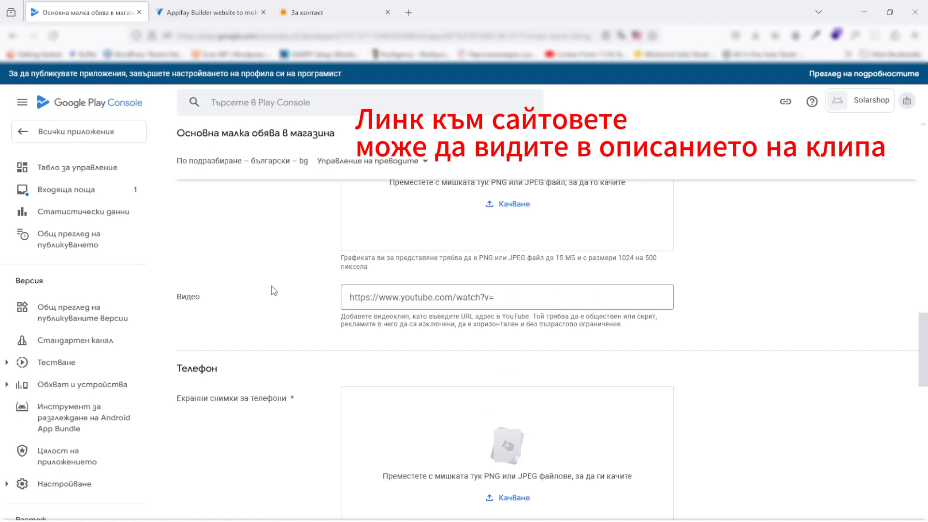
scroll(274, 290, "down", 10)
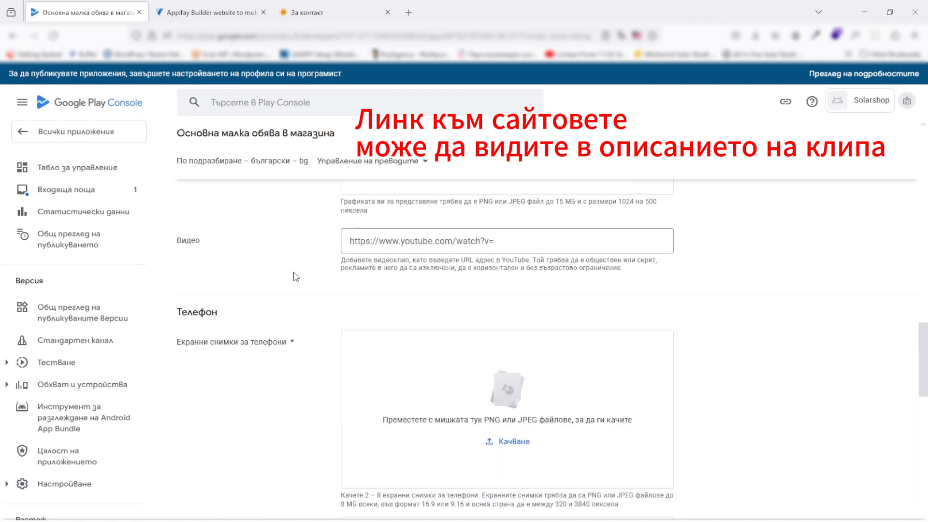
scroll(314, 280, "down", 5)
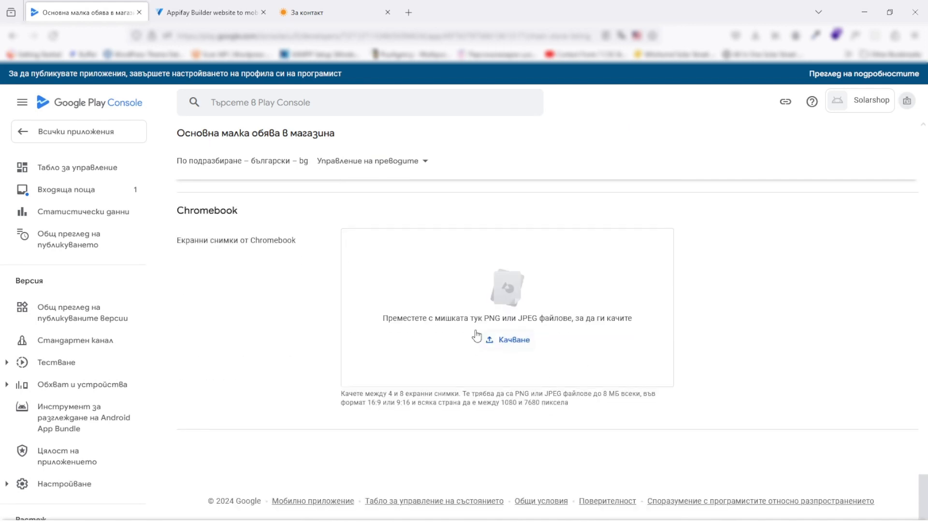
scroll(798, 383, "up", 4)
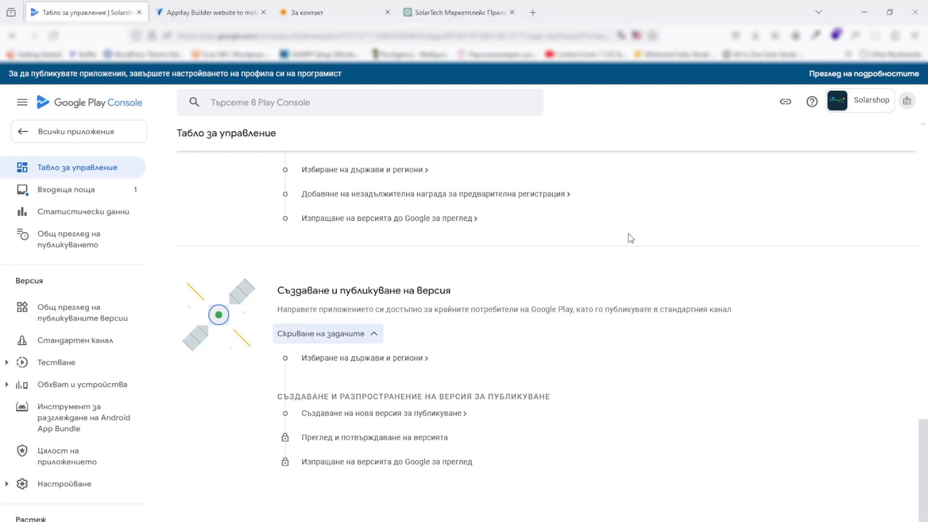
Review the dashboard's release tasks and expand Testing to list the testing tracks
scroll(618, 247, "up", 2)
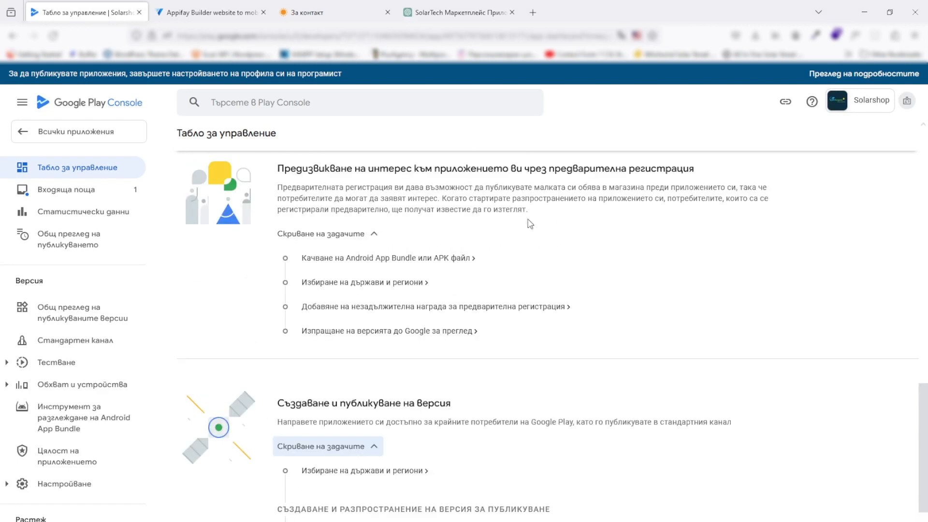
scroll(526, 232, "up", 4)
scroll(526, 234, "up", 2)
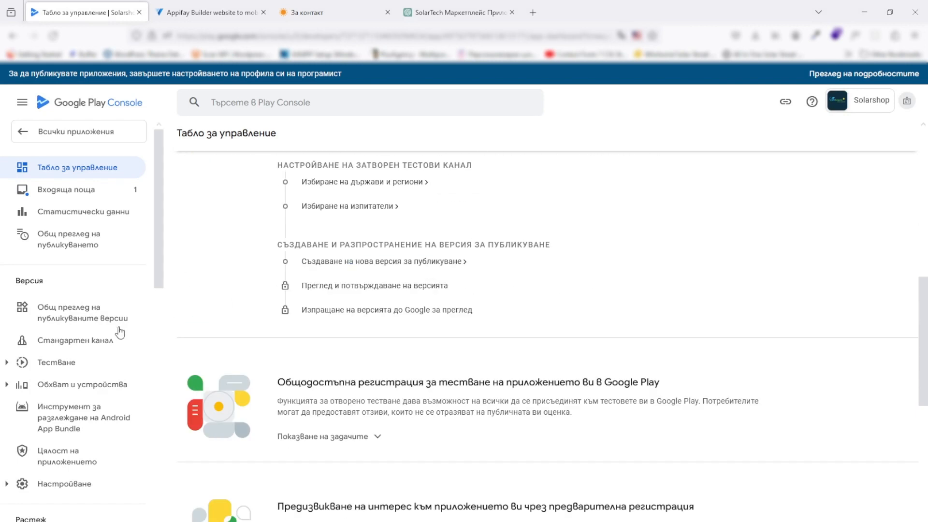
scroll(68, 356, "down", 5)
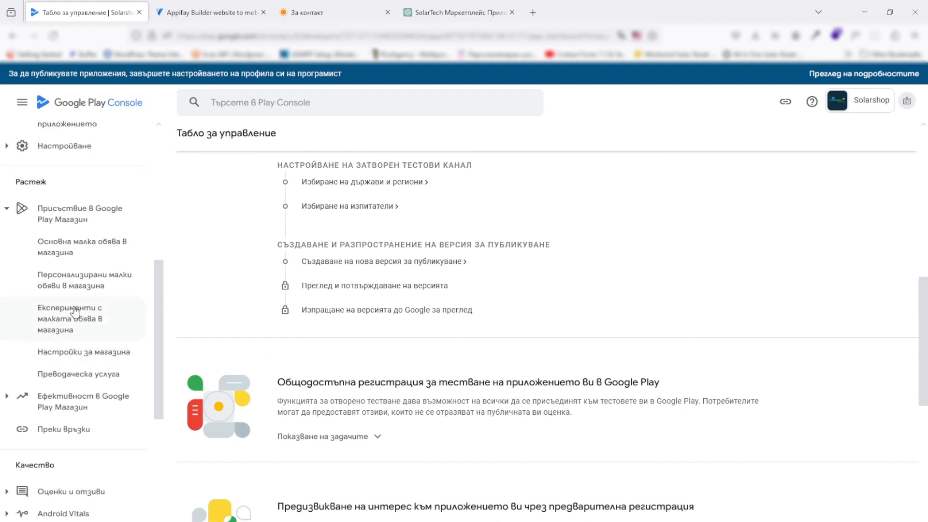
scroll(76, 309, "up", 3)
scroll(76, 310, "up", 3)
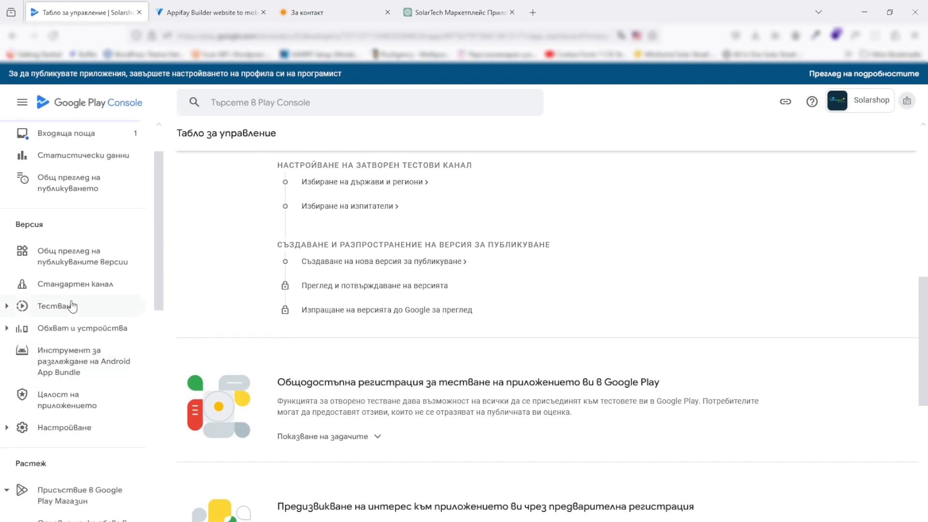
left_click(5, 306)
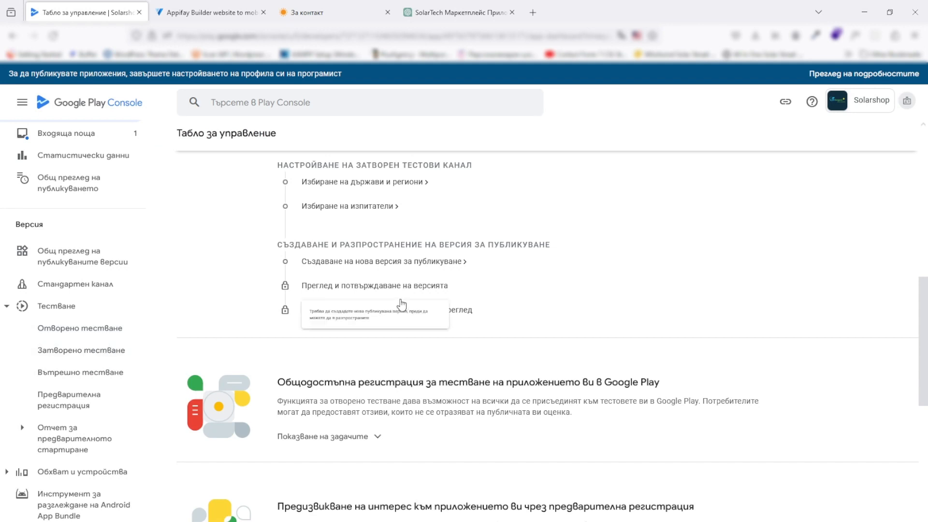
scroll(481, 419, "down", 5)
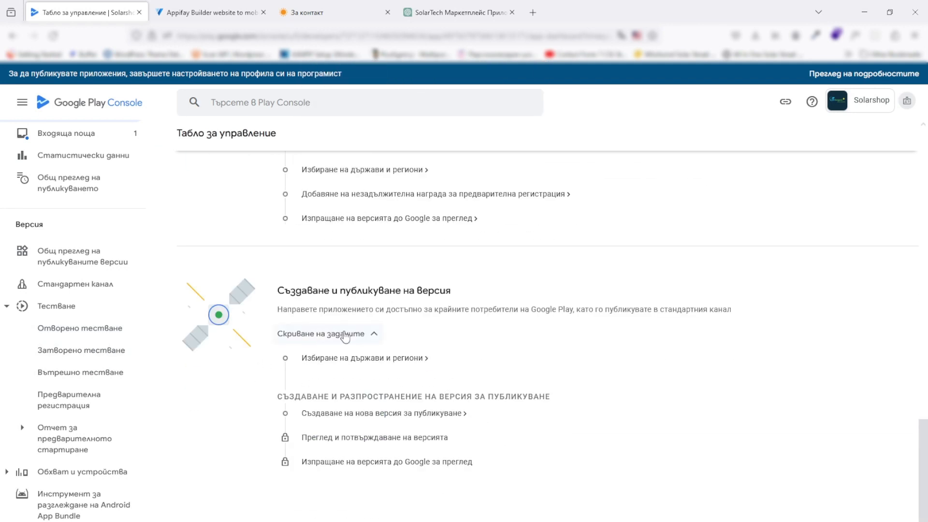